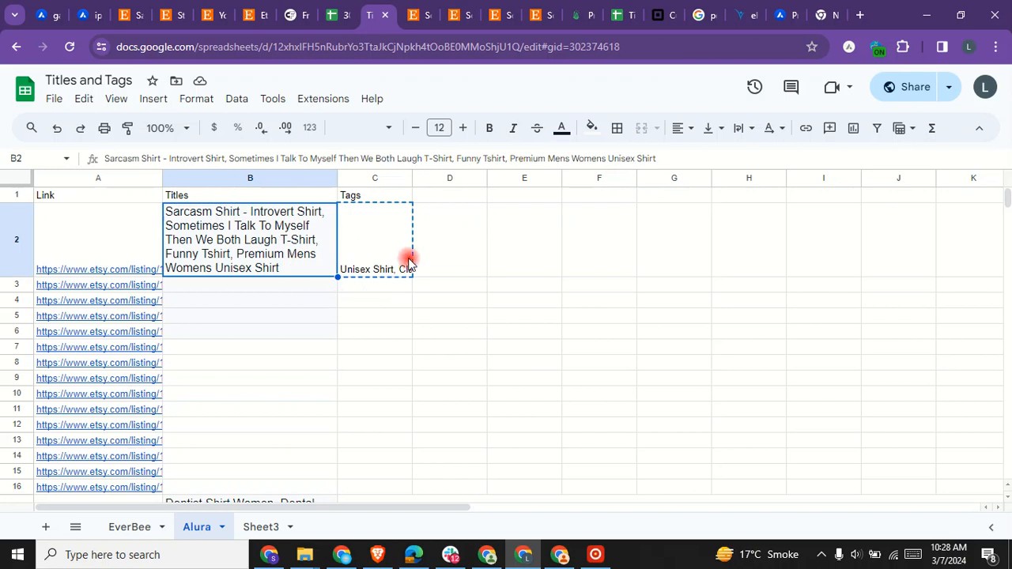
# Copy the shirt title in B2 into cell B3 of the Titles column.
pyautogui.moveTo(133, 291)
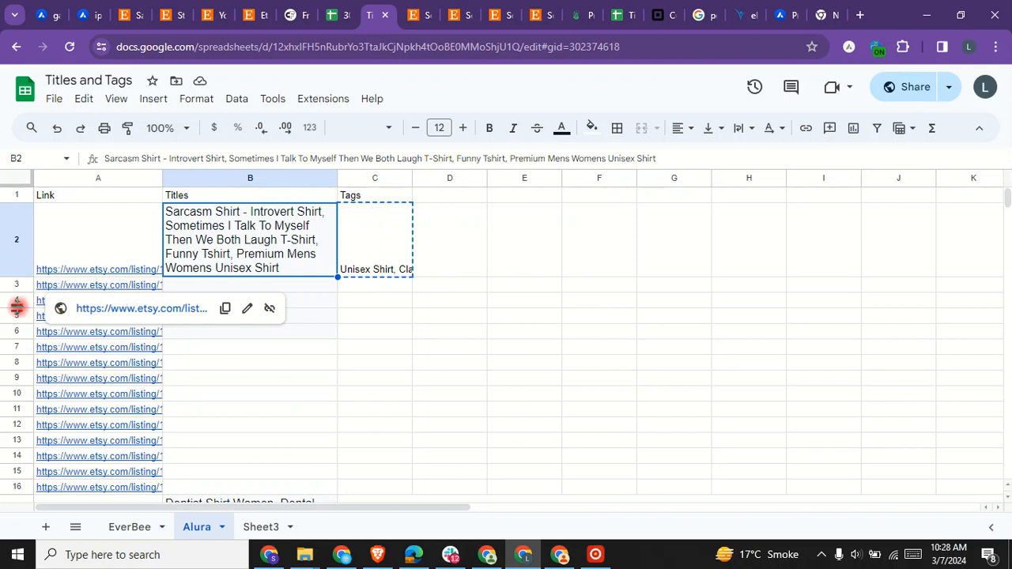
pyautogui.moveTo(47, 302)
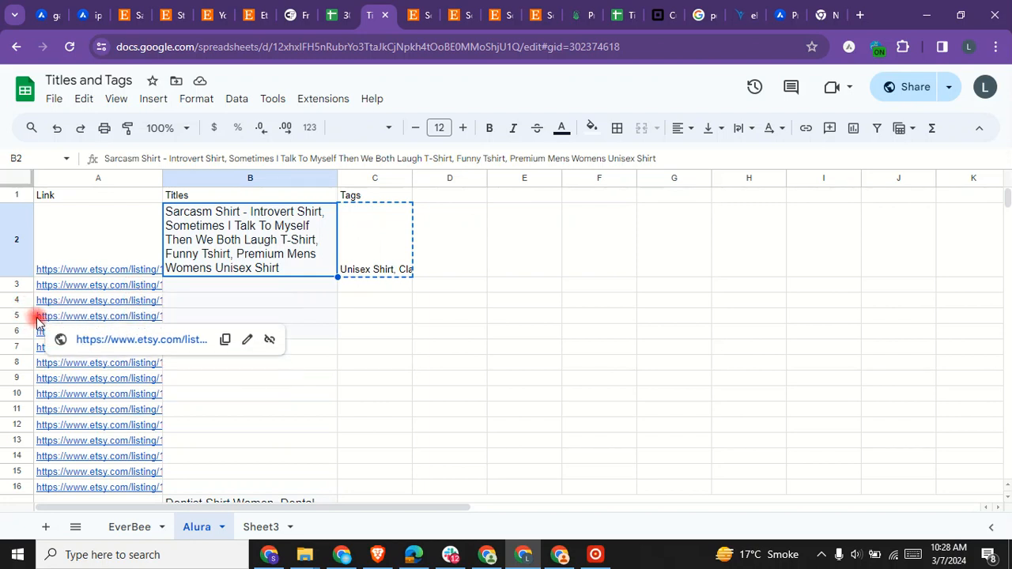
pyautogui.rightClick(229, 251)
pyautogui.click(275, 164)
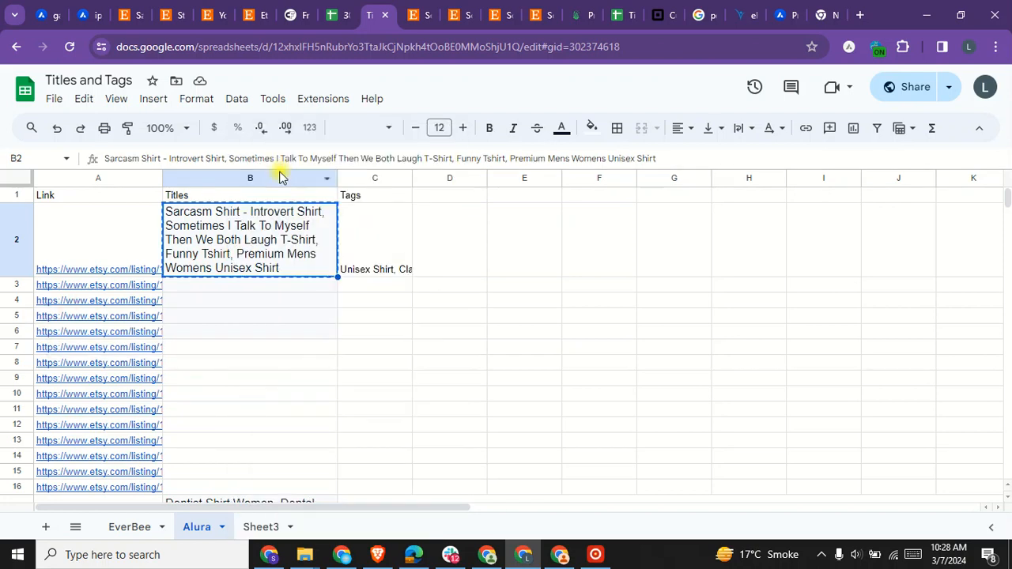
pyautogui.click(246, 290)
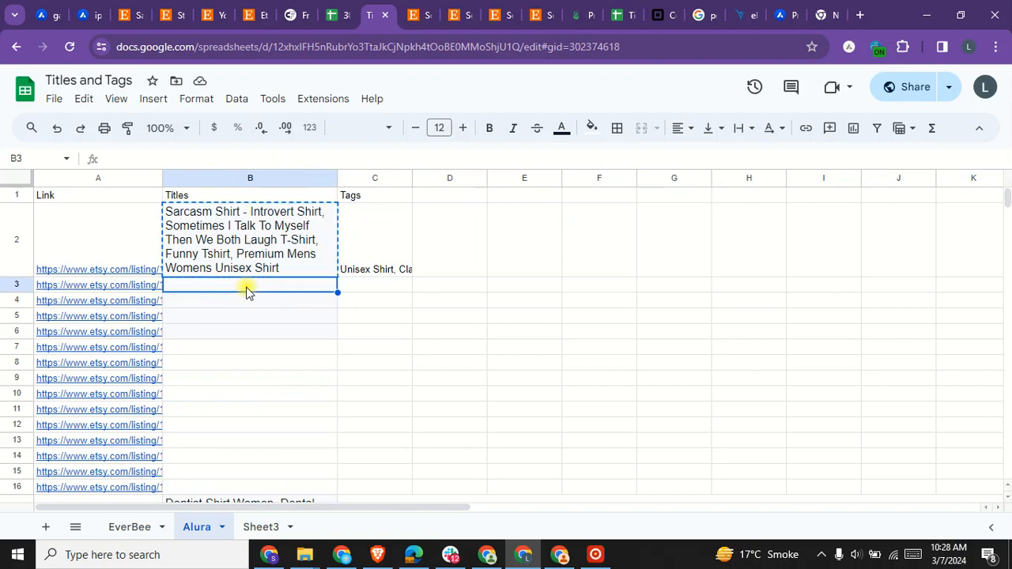
pyautogui.rightClick(246, 290)
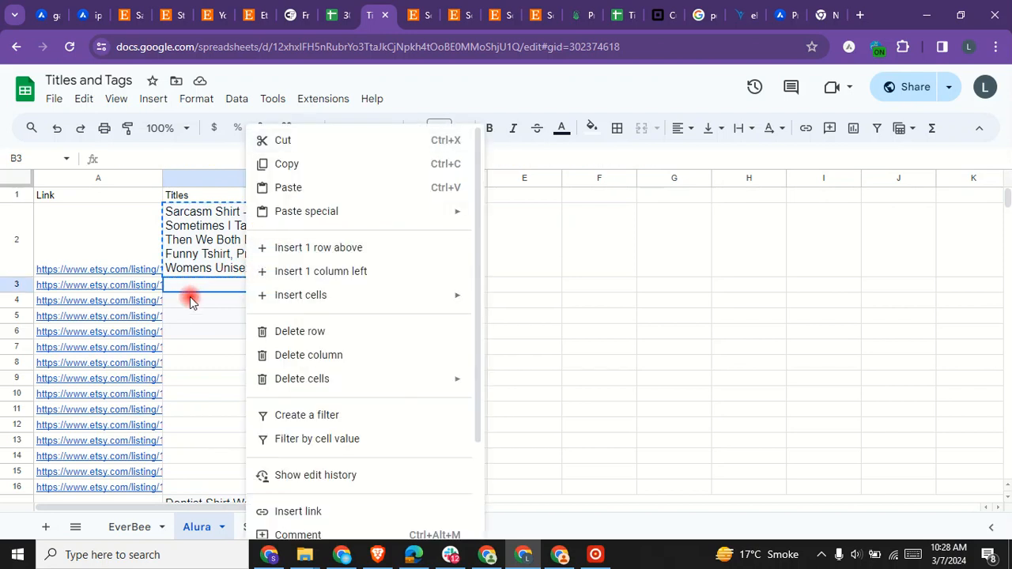
pyautogui.click(280, 188)
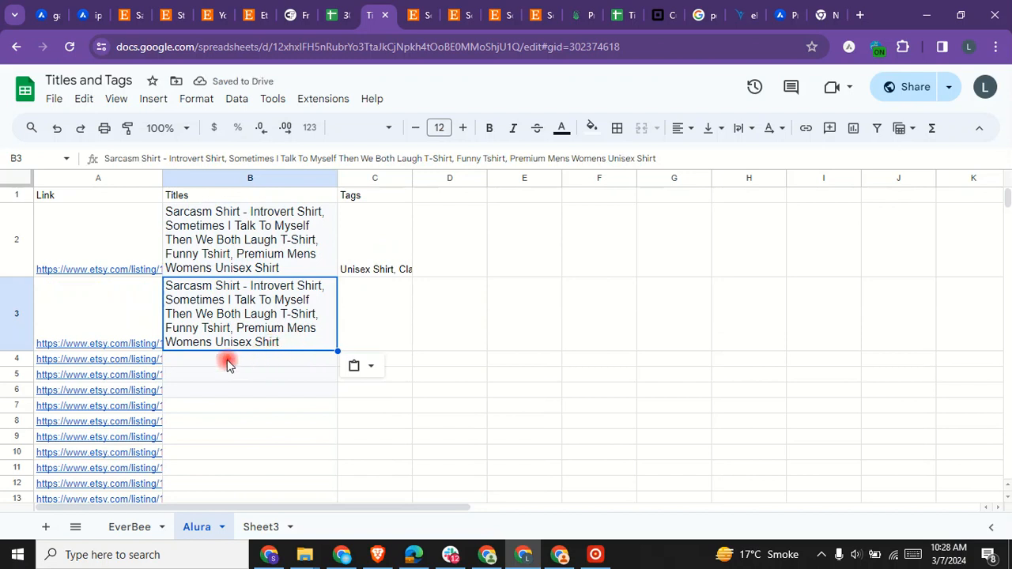
# Paste the copied shirt title into cells B4 and B5.
pyautogui.click(255, 363)
pyautogui.rightClick(256, 361)
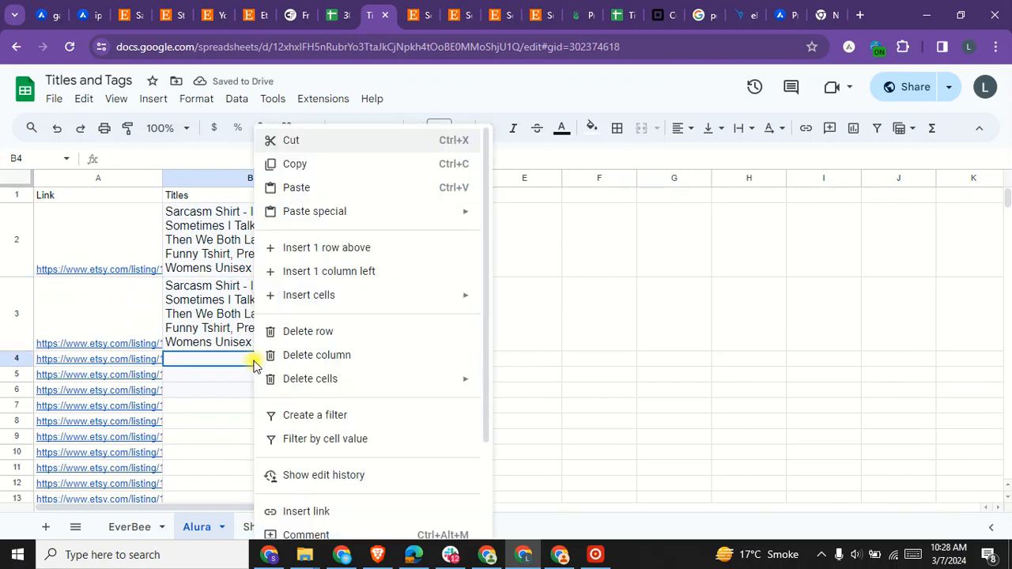
pyautogui.click(294, 190)
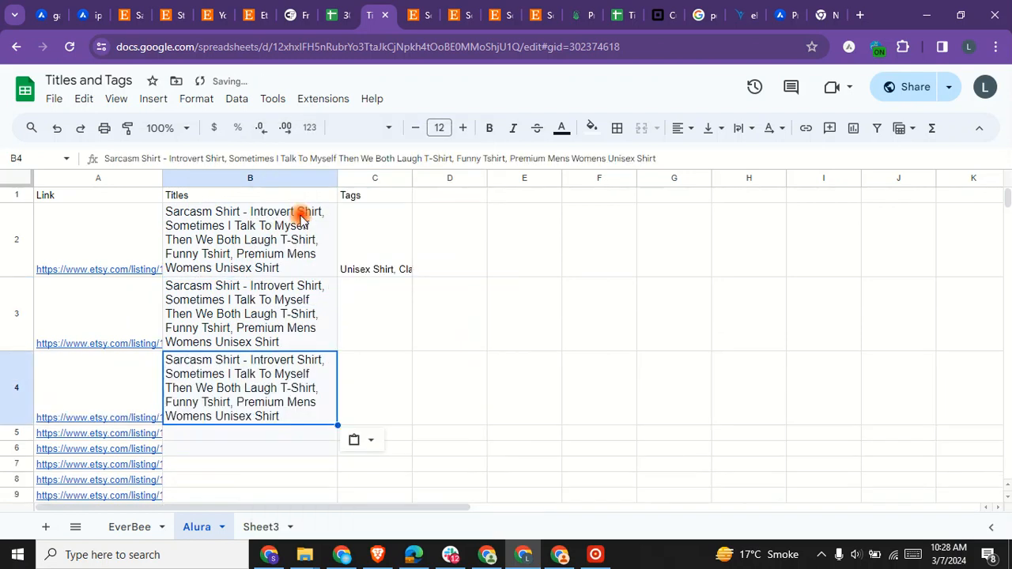
pyautogui.rightClick(214, 437)
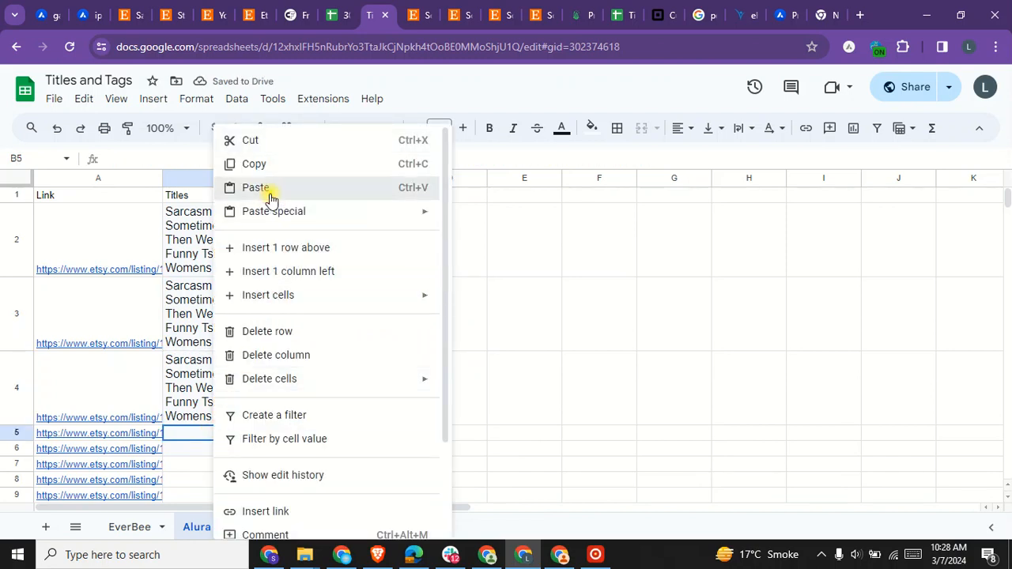
pyautogui.click(263, 190)
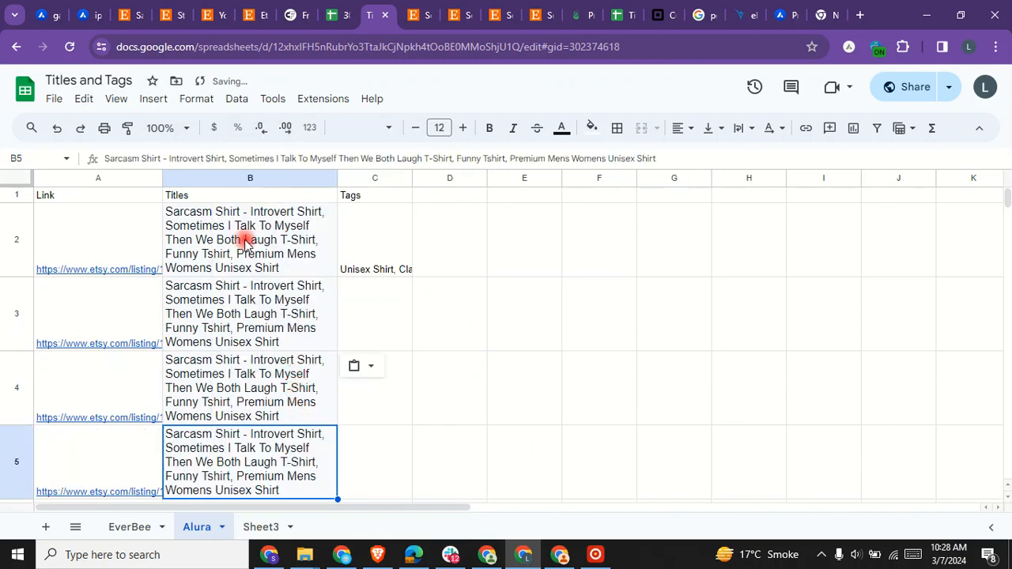
# In the B3 title, replace "Shirt" after "Introvert" with "Hooded Sweatshirt".
pyautogui.click(257, 239)
pyautogui.click(267, 293)
pyautogui.doubleClick(289, 318)
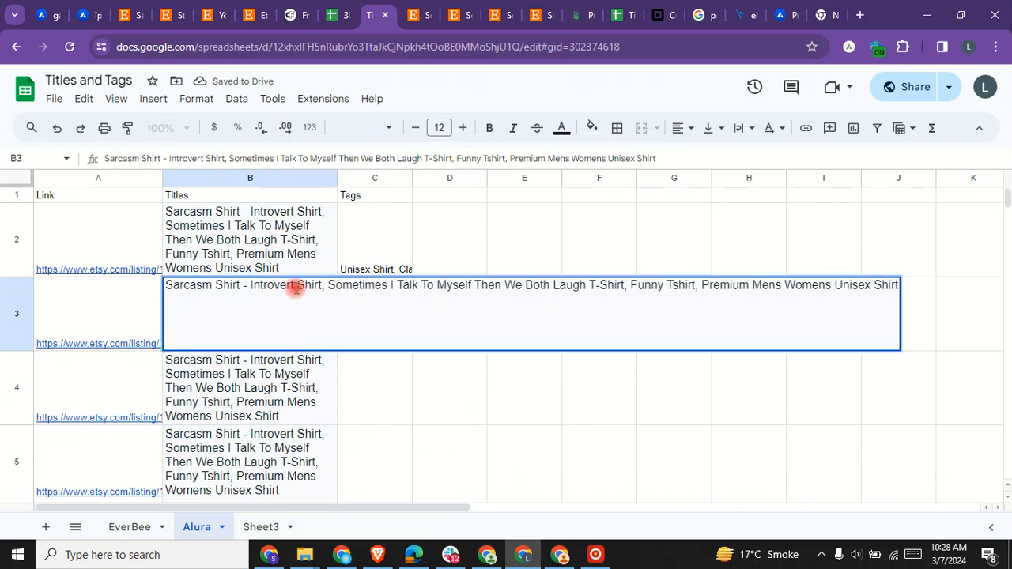
pyautogui.click(299, 286)
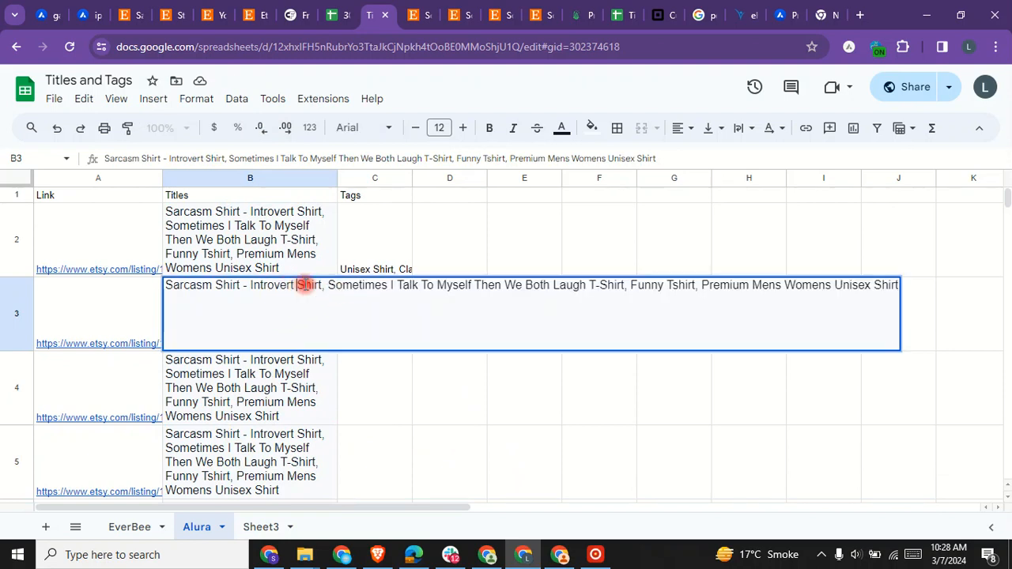
pyautogui.moveTo(301, 285); pyautogui.dragTo(314, 313)
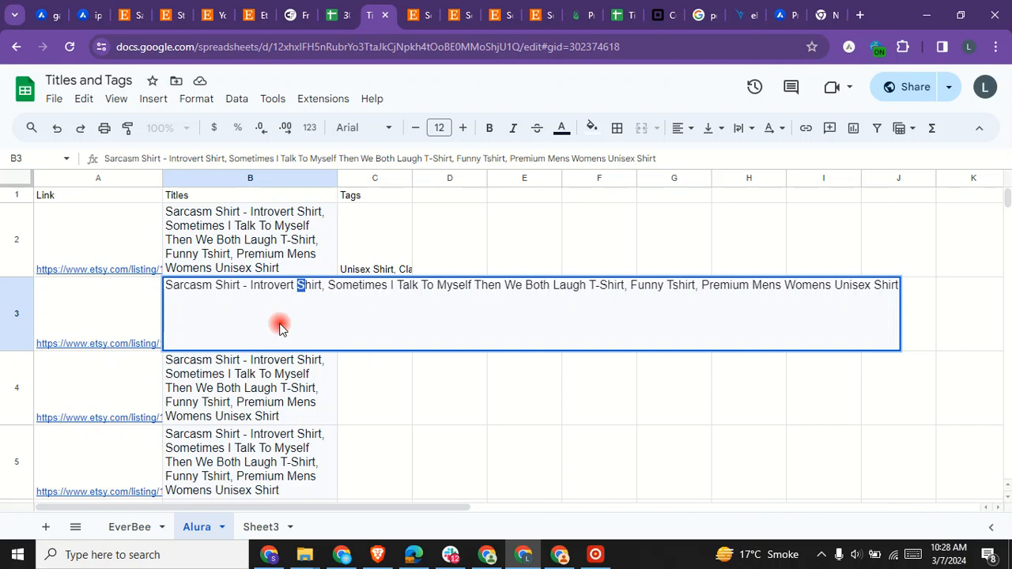
pyautogui.click(515, 498)
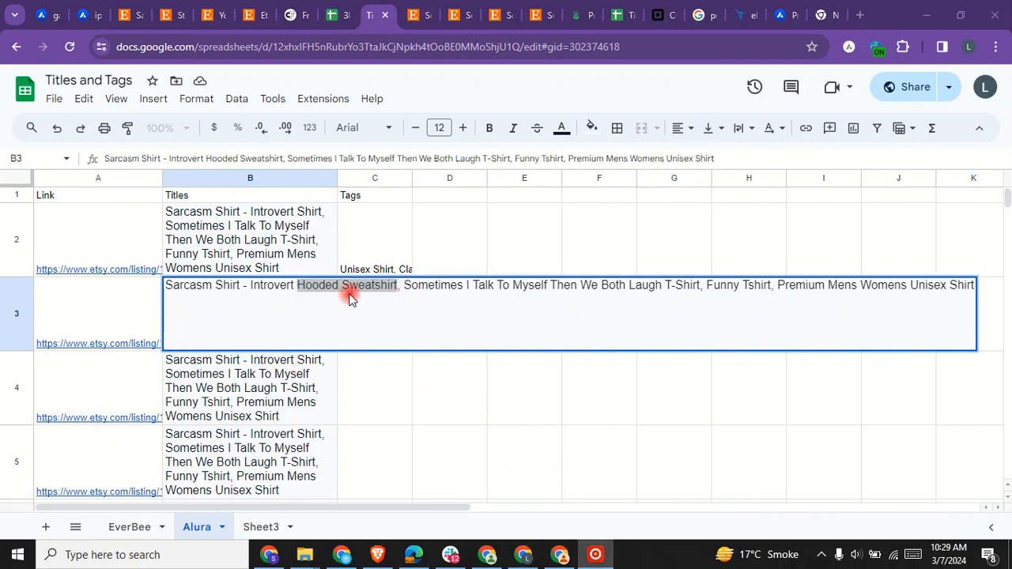
# Copy "Hooded Sweatshirt" within the B3 title and paste it over "Shirt" after "Sarcasm".
pyautogui.click(295, 299)
pyautogui.moveTo(333, 290); pyautogui.dragTo(310, 287)
pyautogui.rightClick(301, 286)
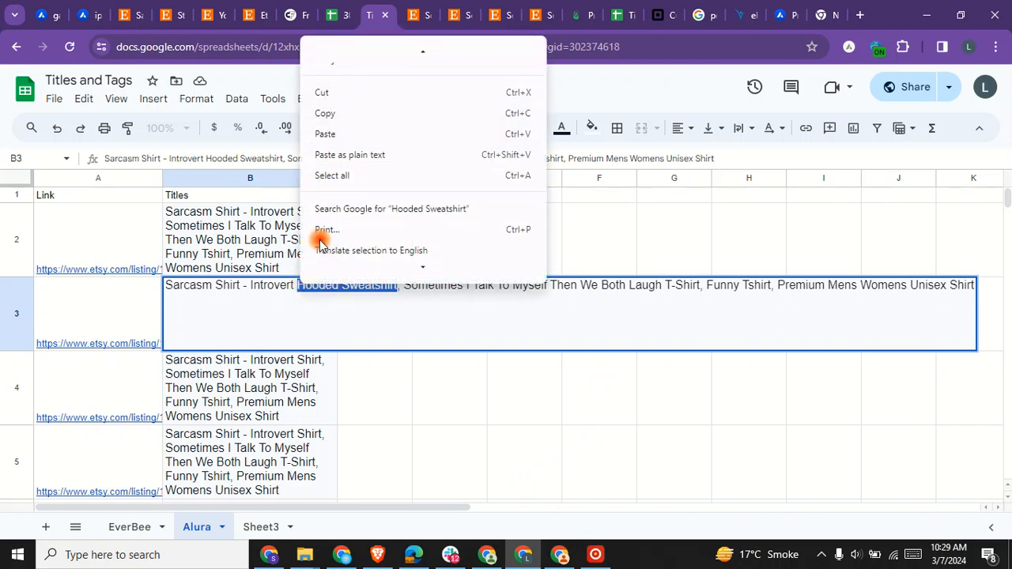
pyautogui.click(336, 111)
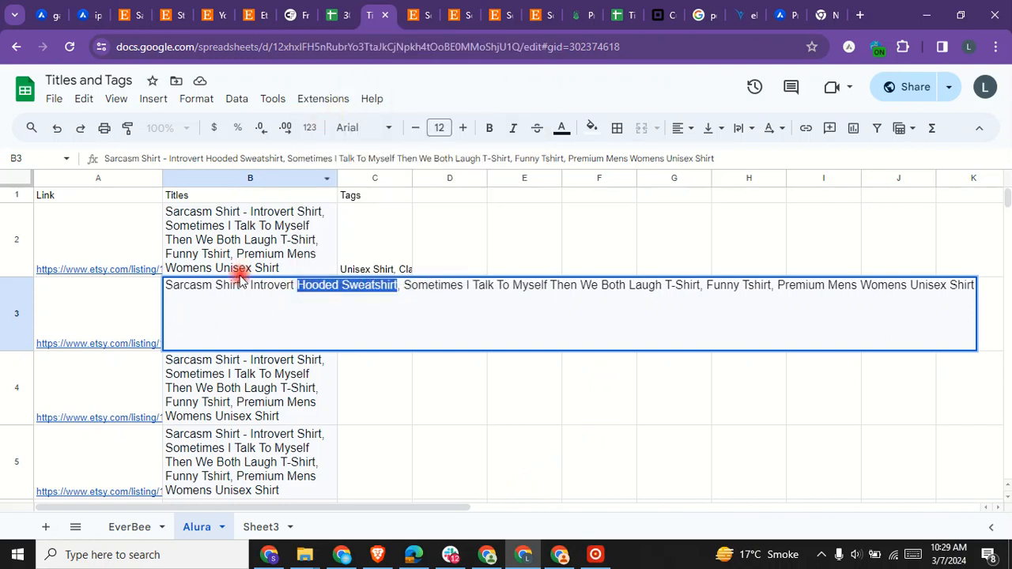
pyautogui.click(239, 286)
pyautogui.rightClick(220, 286)
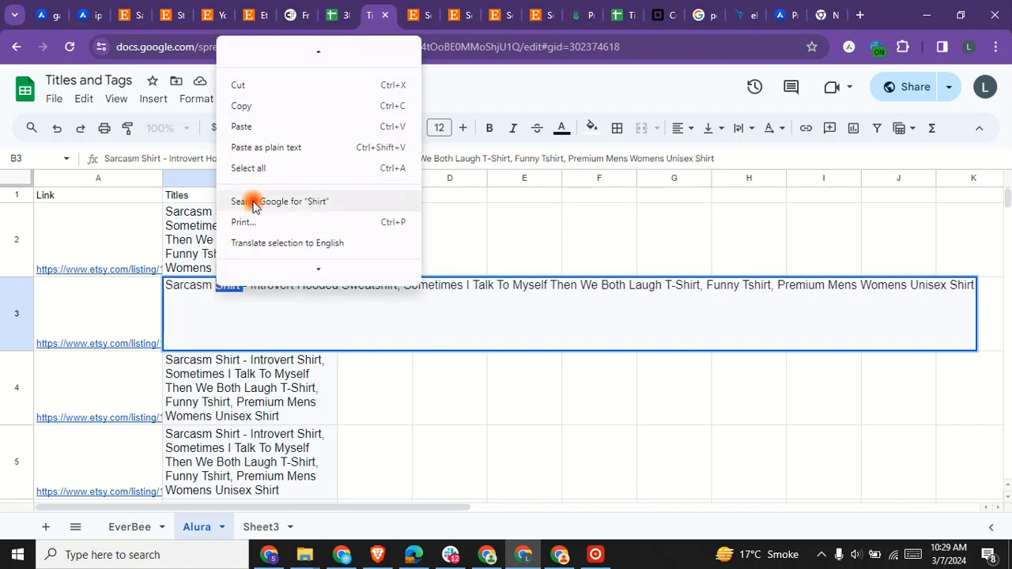
pyautogui.click(262, 127)
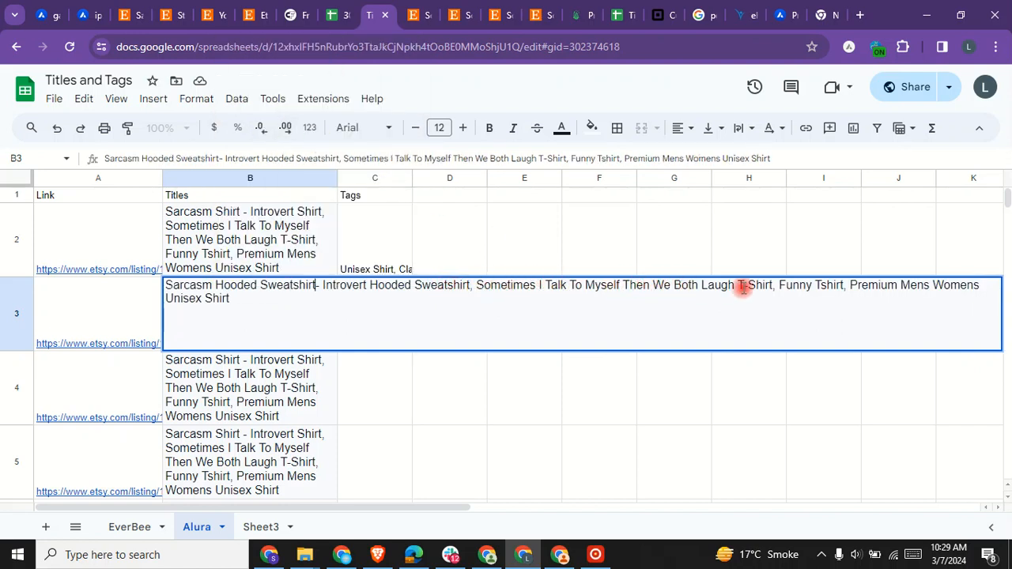
# In the B3 title, replace "T-Shirt" after "Laugh" and "Tshirt" after "Funny" with the copied "Hooded Sweatshirt".
pyautogui.moveTo(770, 287); pyautogui.dragTo(733, 283)
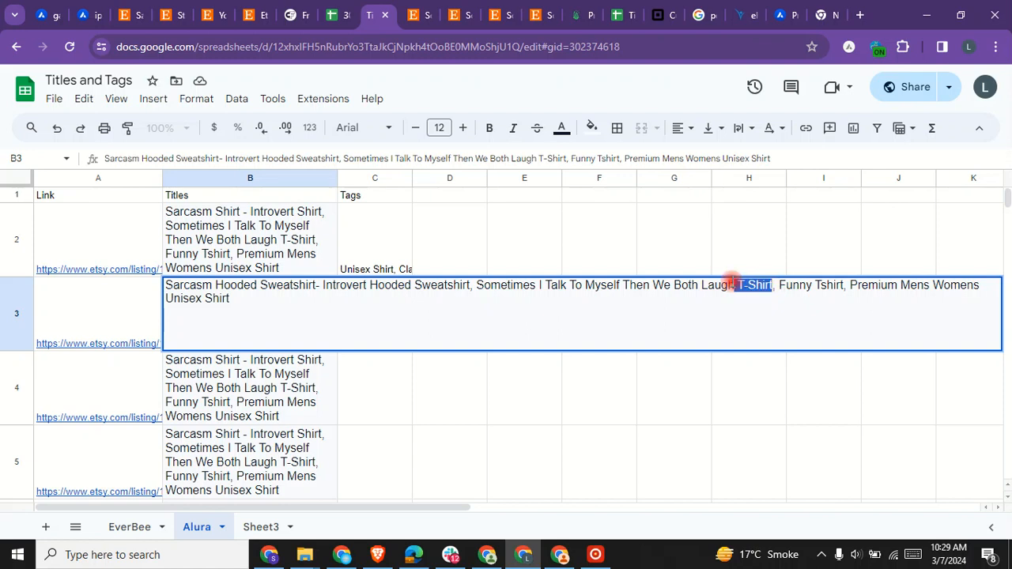
pyautogui.rightClick(740, 283)
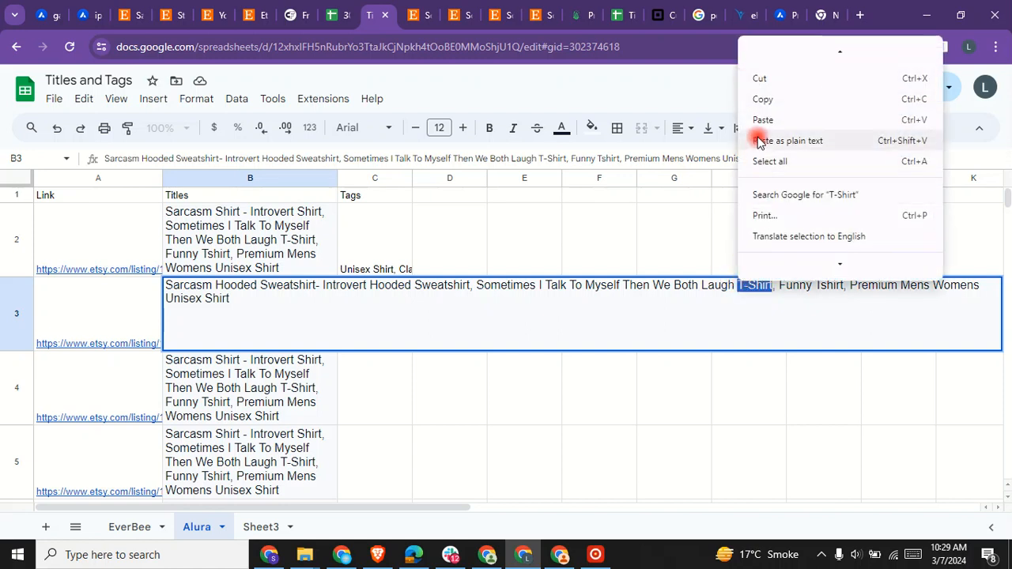
pyautogui.click(795, 120)
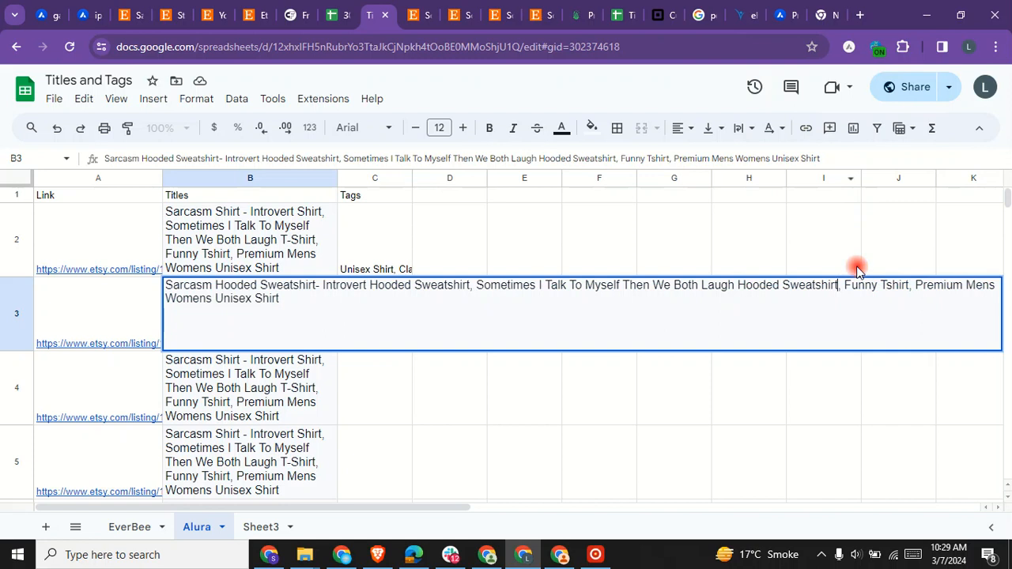
pyautogui.rightClick(883, 285)
pyautogui.click(795, 126)
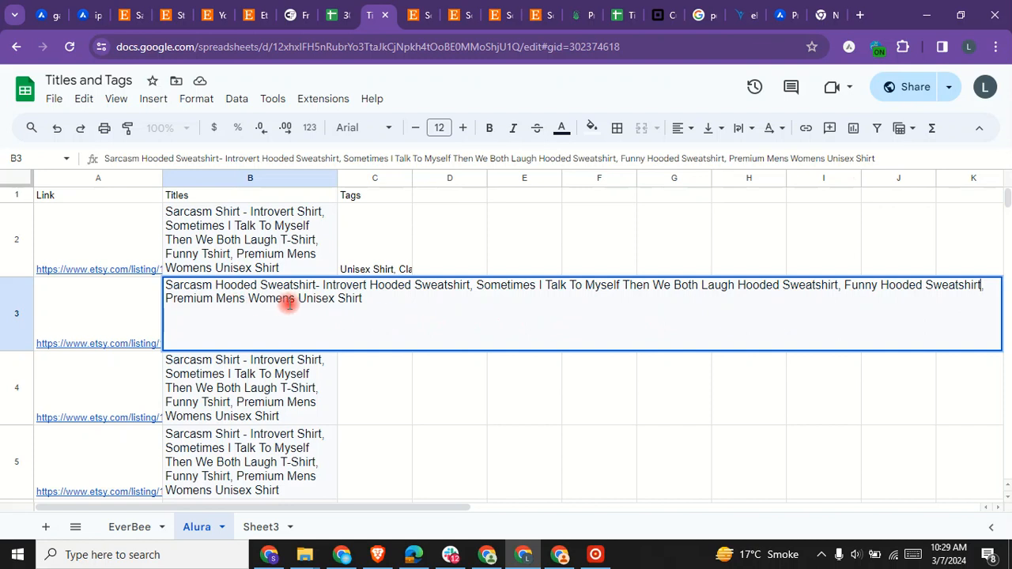
# Replace the final "Shirt" after "Unisex" in B3 with "Hooded Sweatshirt" and commit the edited title.
pyautogui.doubleClick(358, 298)
pyautogui.rightClick(358, 298)
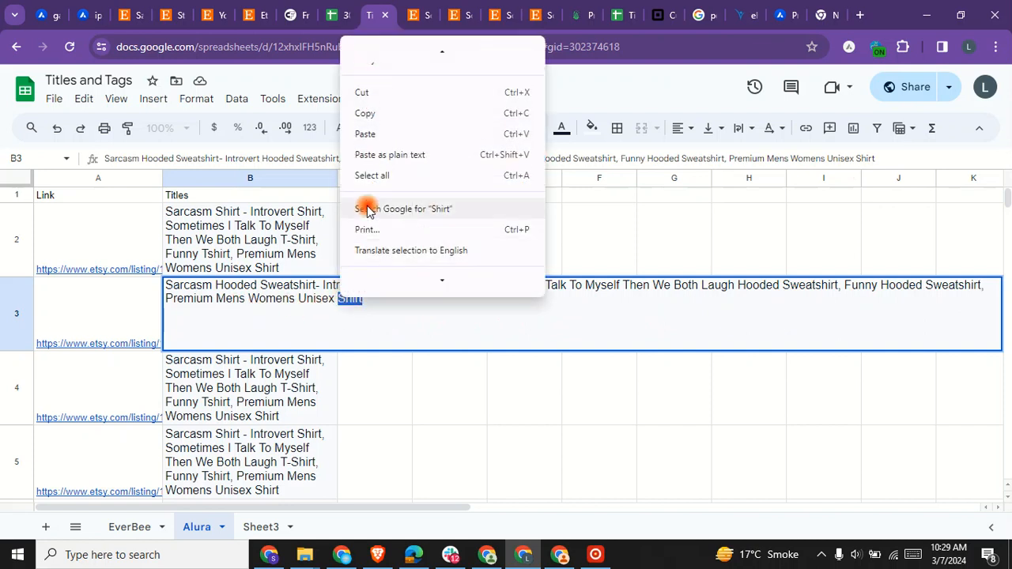
pyautogui.click(373, 131)
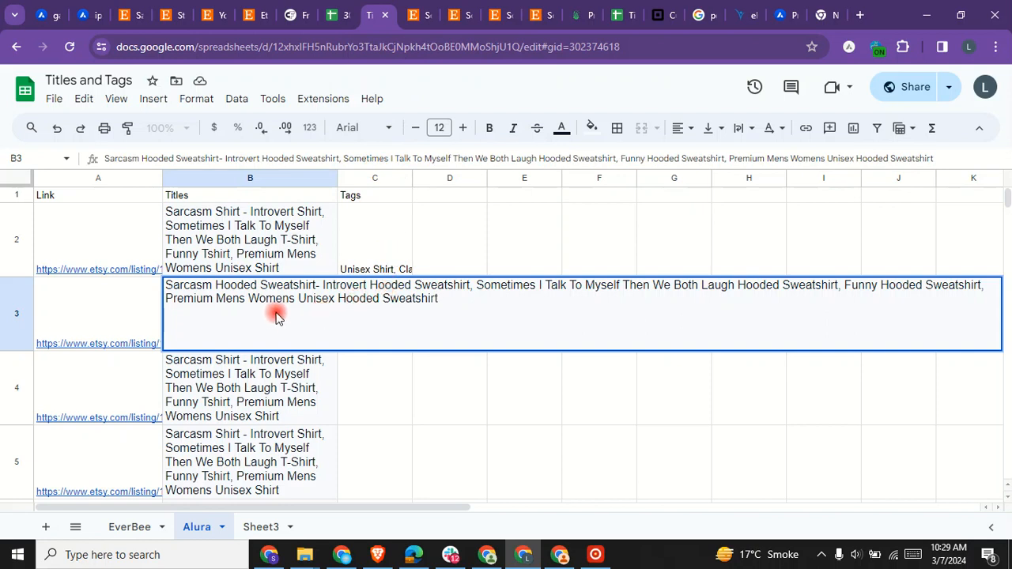
pyautogui.click(405, 368)
# Fill the tags from C2 down into C3 and change the tag "Unisex Shirt" there to "Unisex Hooded Sweatshirt".
pyautogui.click(396, 263)
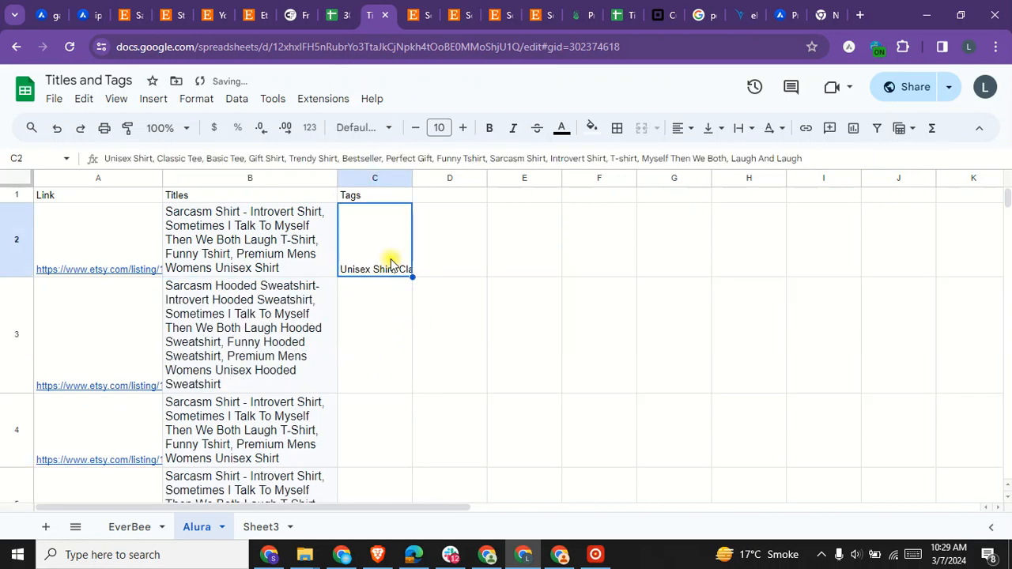
pyautogui.moveTo(414, 277); pyautogui.dragTo(382, 353)
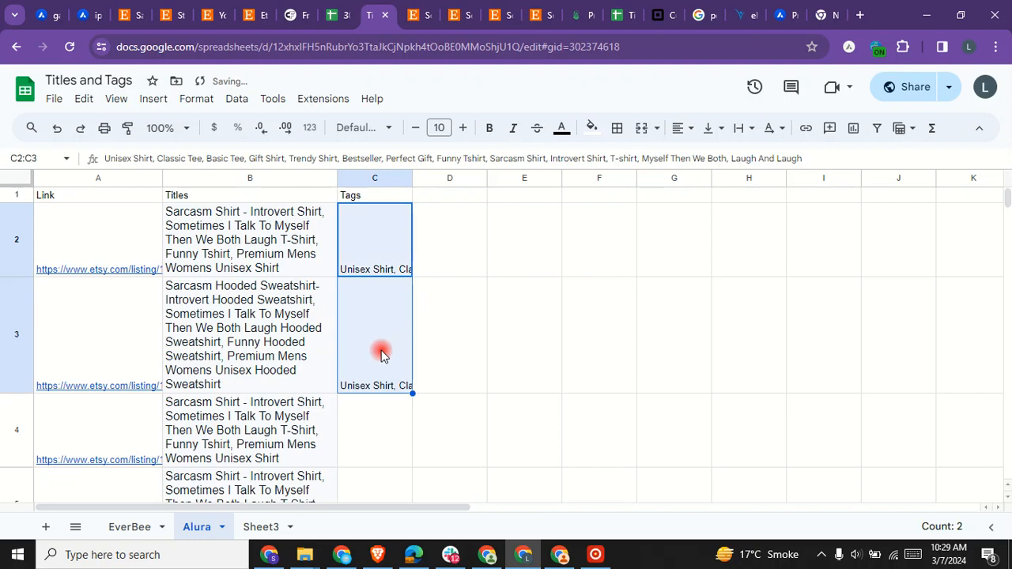
pyautogui.click(382, 355)
pyautogui.doubleClick(382, 355)
pyautogui.doubleClick(377, 284)
pyautogui.rightClick(382, 284)
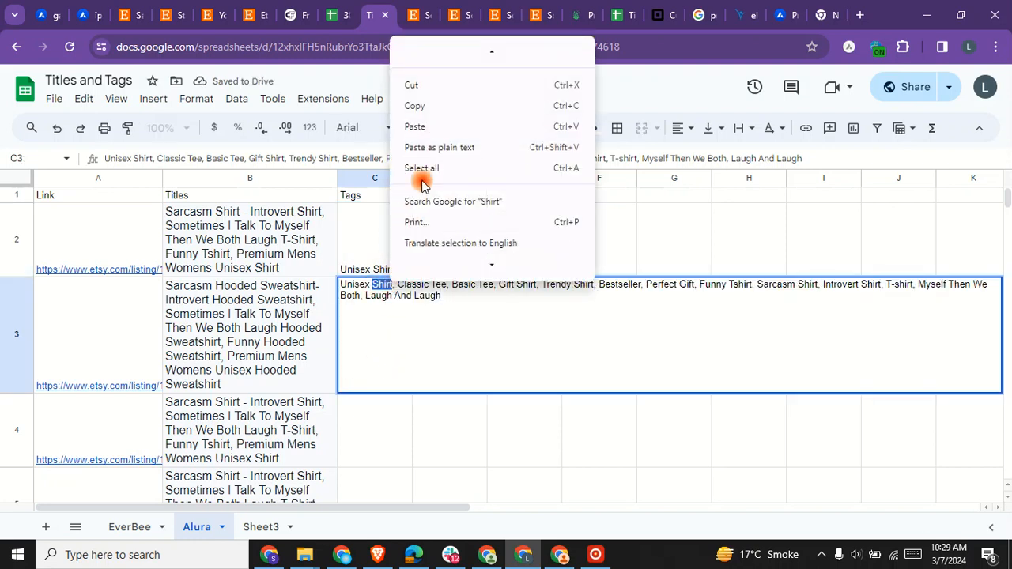
pyautogui.click(443, 124)
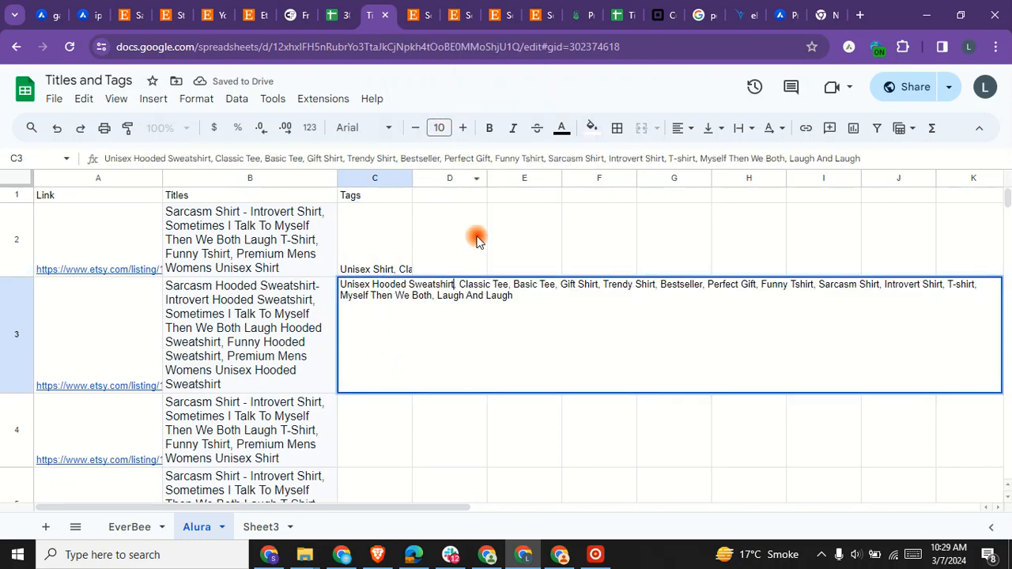
# In the C3 tags, replace "Tee" with "Hooded Sweatshirt" in both "Classic Tee" and "Basic Tee".
pyautogui.rightClick(498, 283)
pyautogui.click(519, 126)
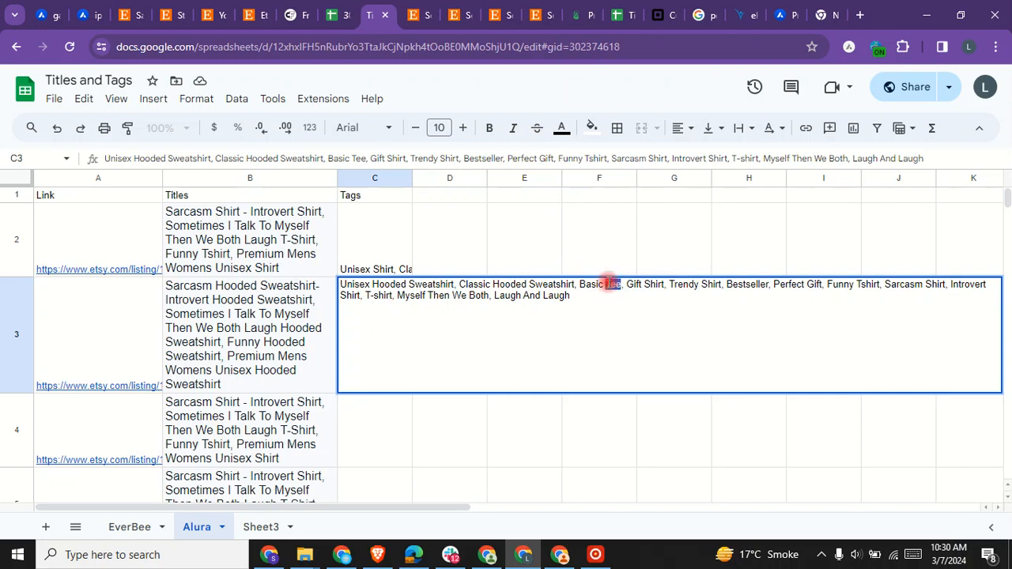
pyautogui.rightClick(613, 284)
pyautogui.click(648, 128)
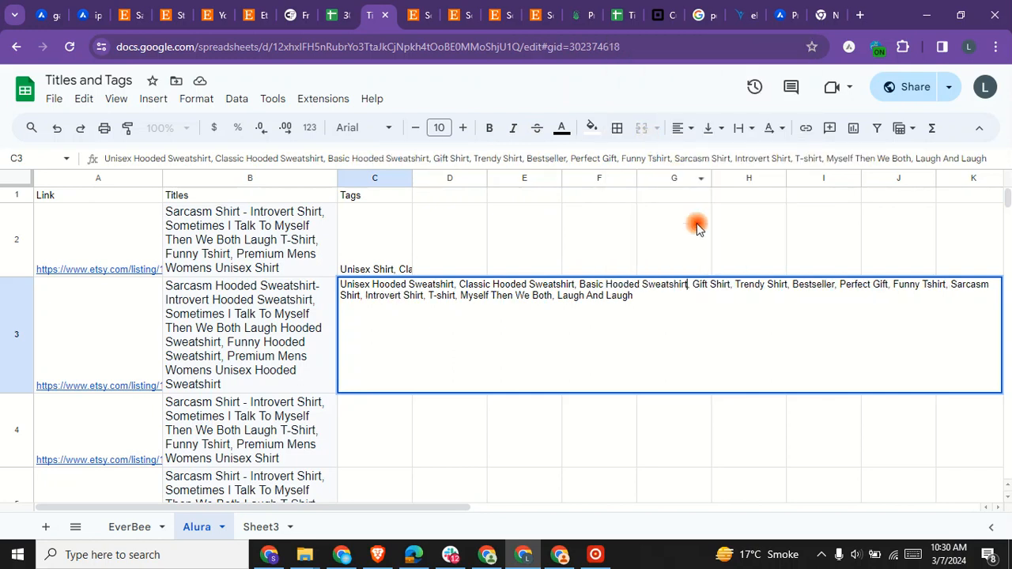
# Change the C3 tags "Gift Shirt", "Trendy Shirt" and "Funny Tshirt" to end in "Hooded Sweatshirt".
pyautogui.rightClick(713, 280)
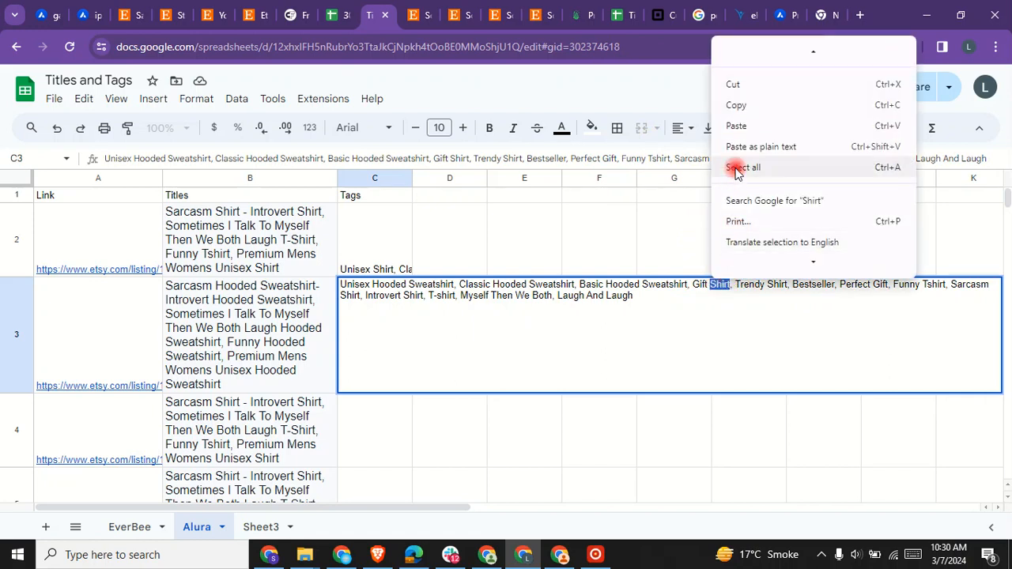
pyautogui.click(738, 128)
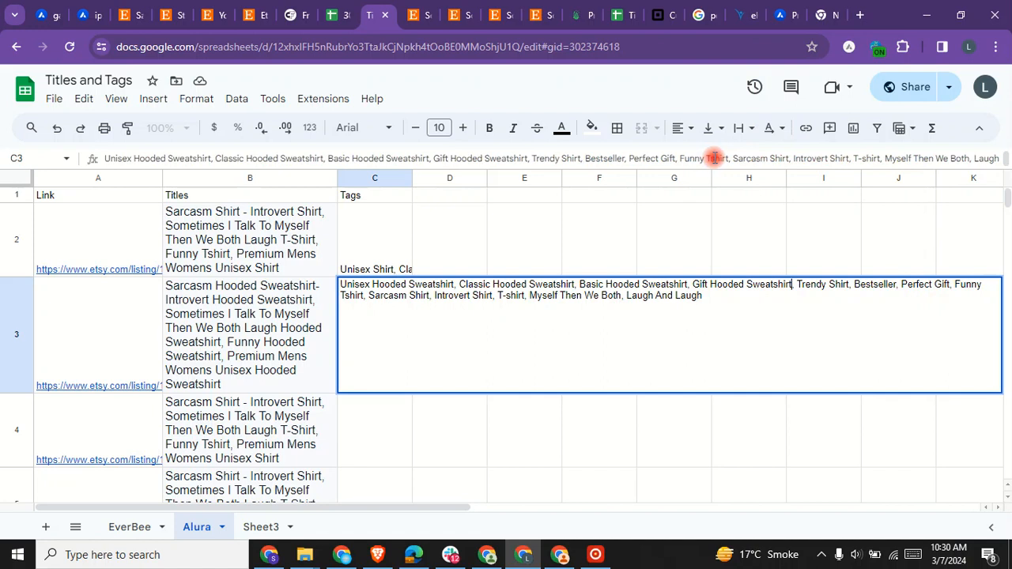
pyautogui.rightClick(835, 286)
pyautogui.click(775, 129)
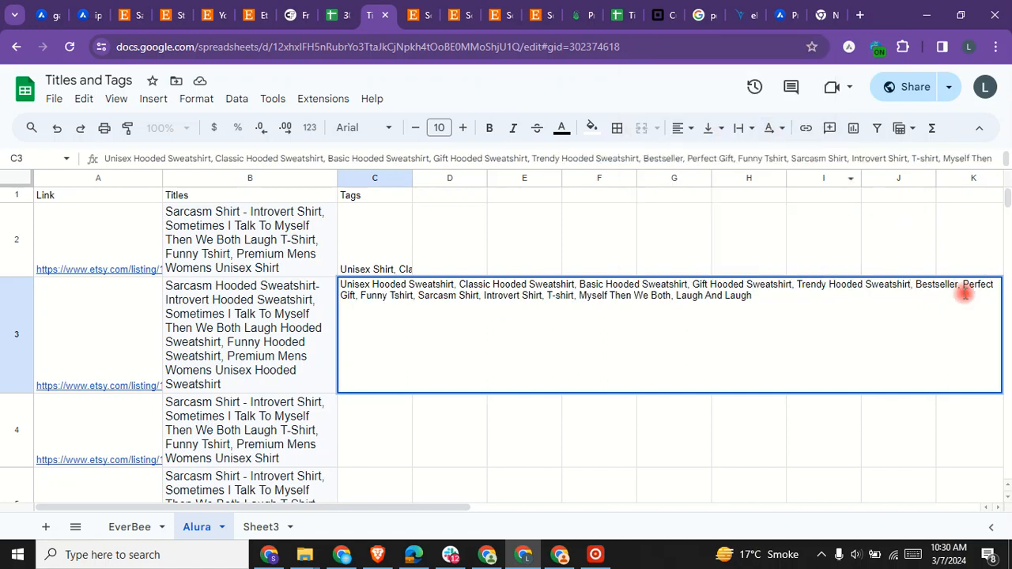
pyautogui.rightClick(391, 294)
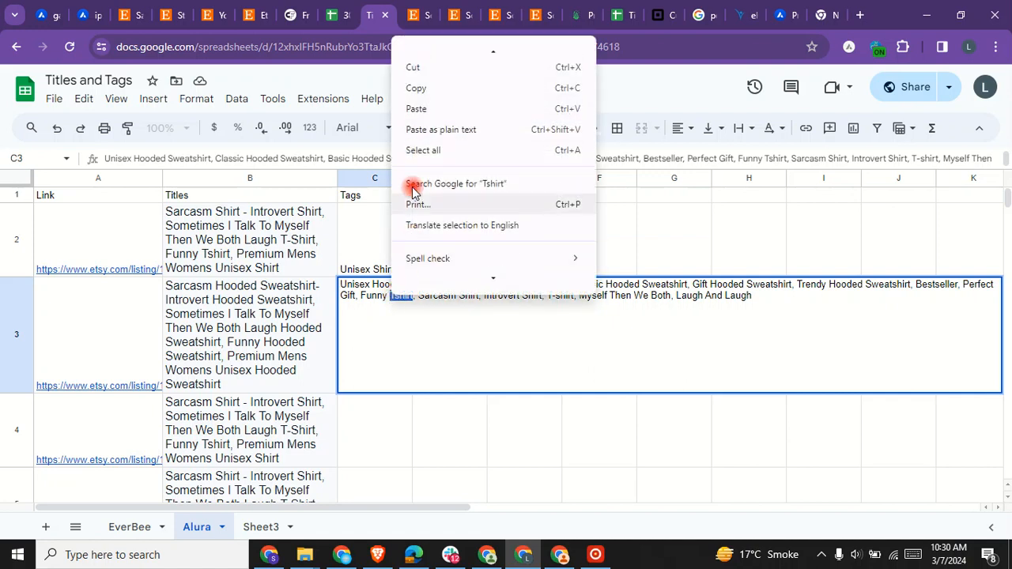
pyautogui.click(427, 105)
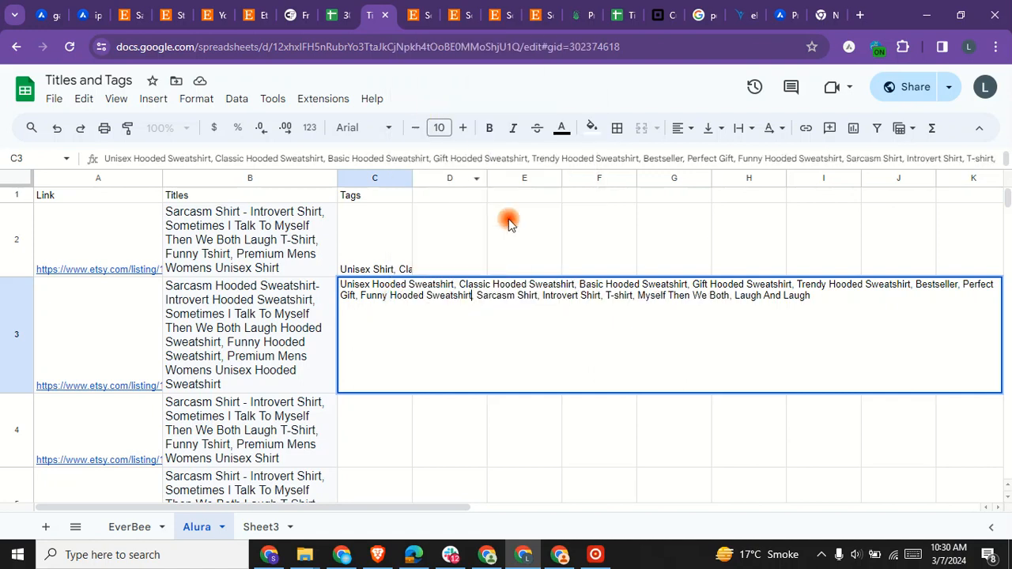
# Change the C3 tags "Sarcasm Shirt", "Introvert Shirt" and "T-shirt" to use "Hooded Sweatshirt" and commit the cell.
pyautogui.rightClick(523, 295)
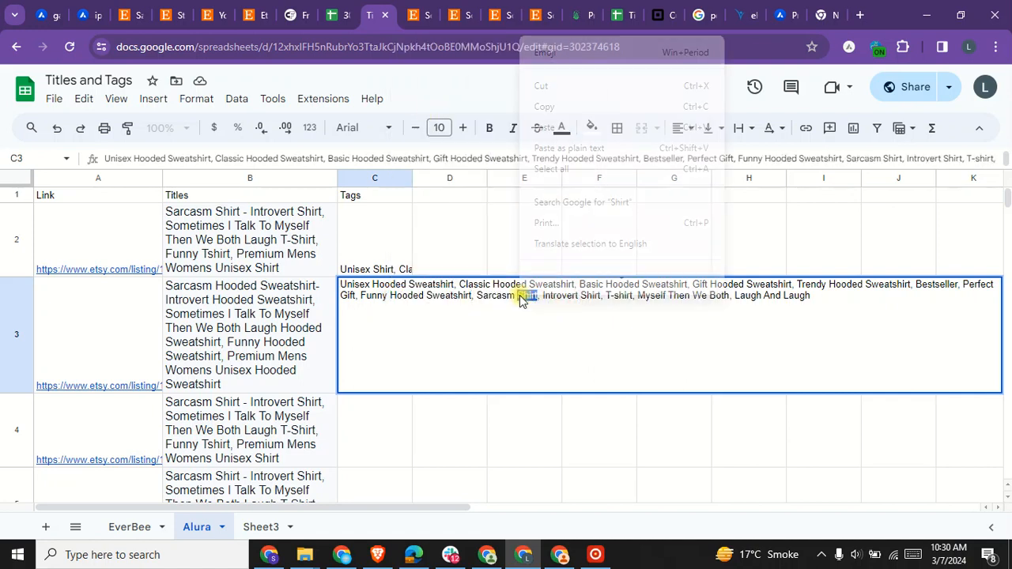
pyautogui.click(548, 131)
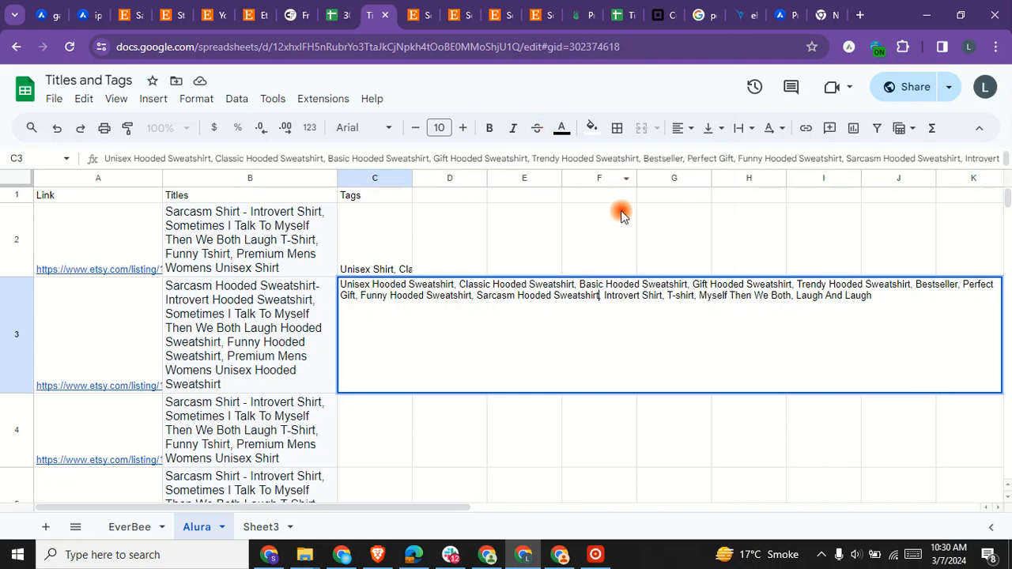
pyautogui.rightClick(647, 297)
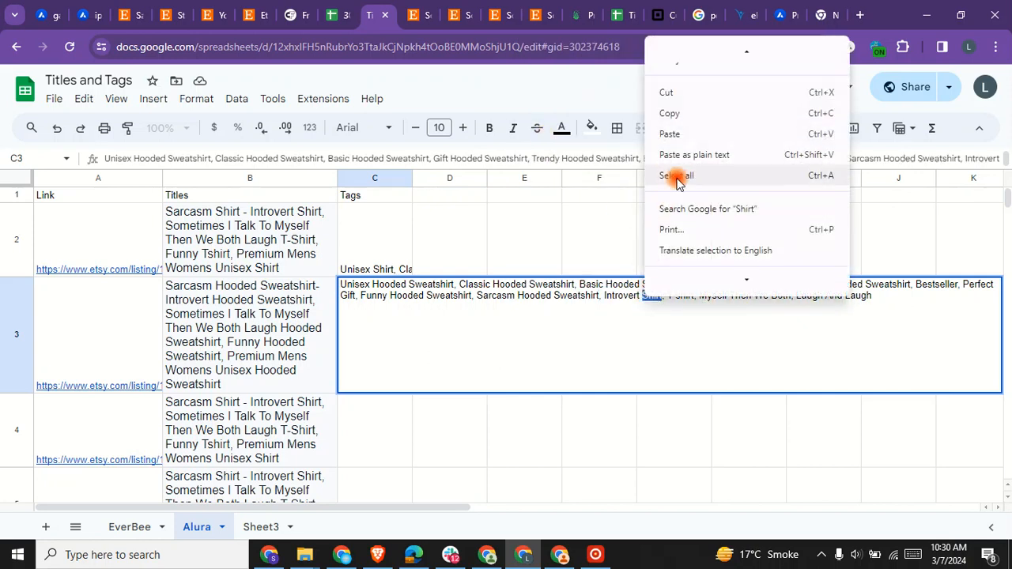
pyautogui.click(688, 133)
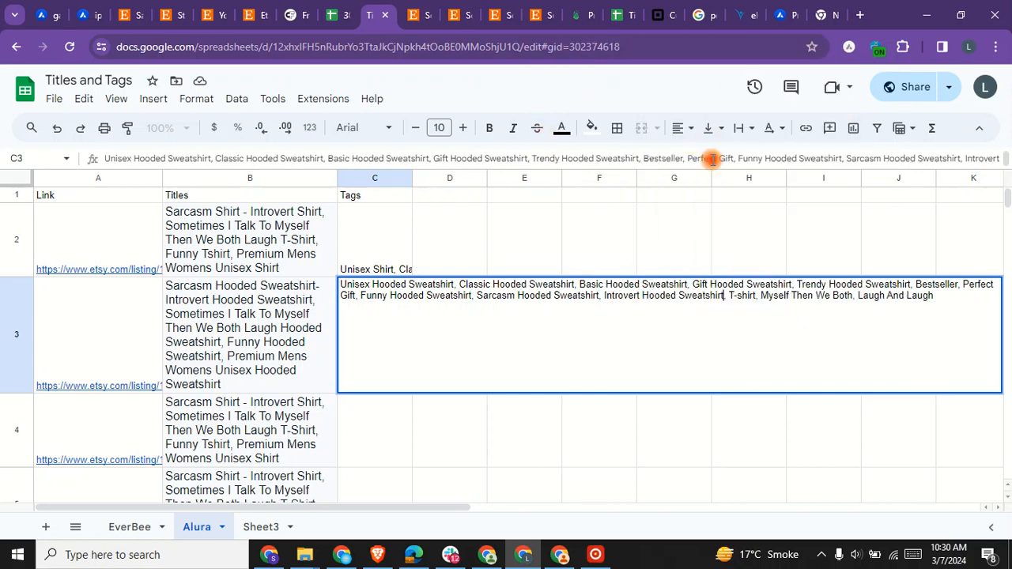
pyautogui.rightClick(731, 296)
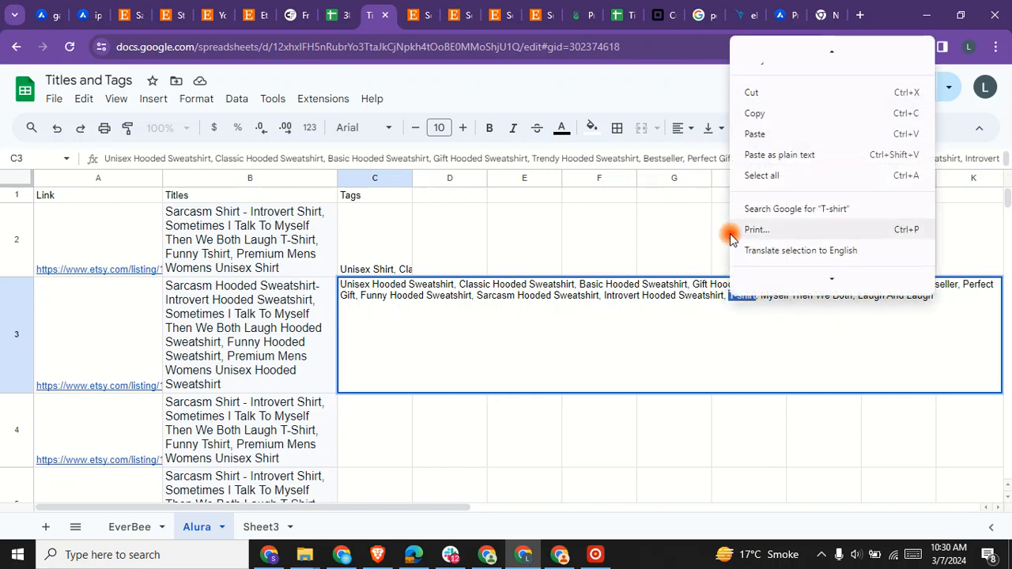
pyautogui.click(754, 132)
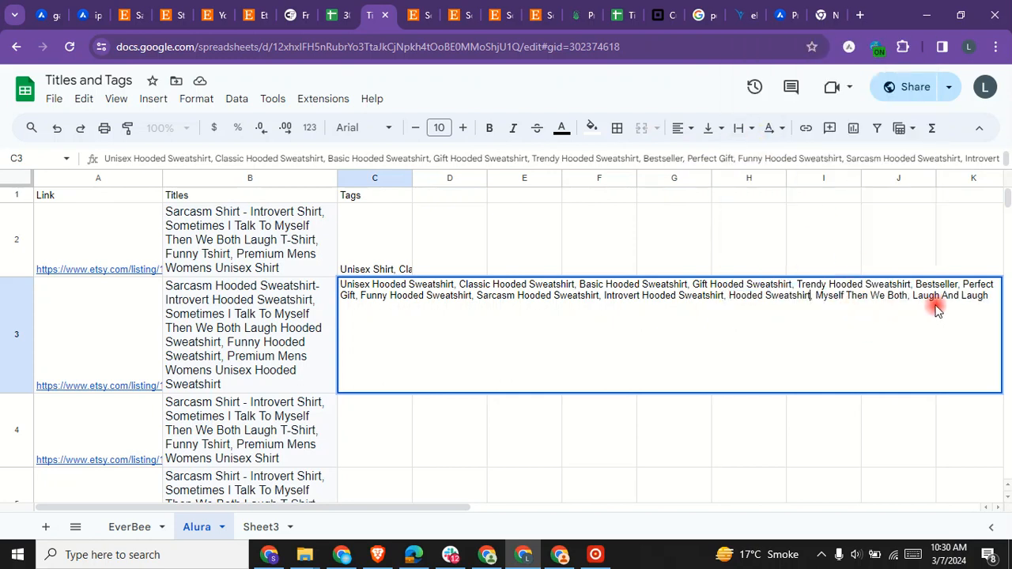
pyautogui.click(799, 415)
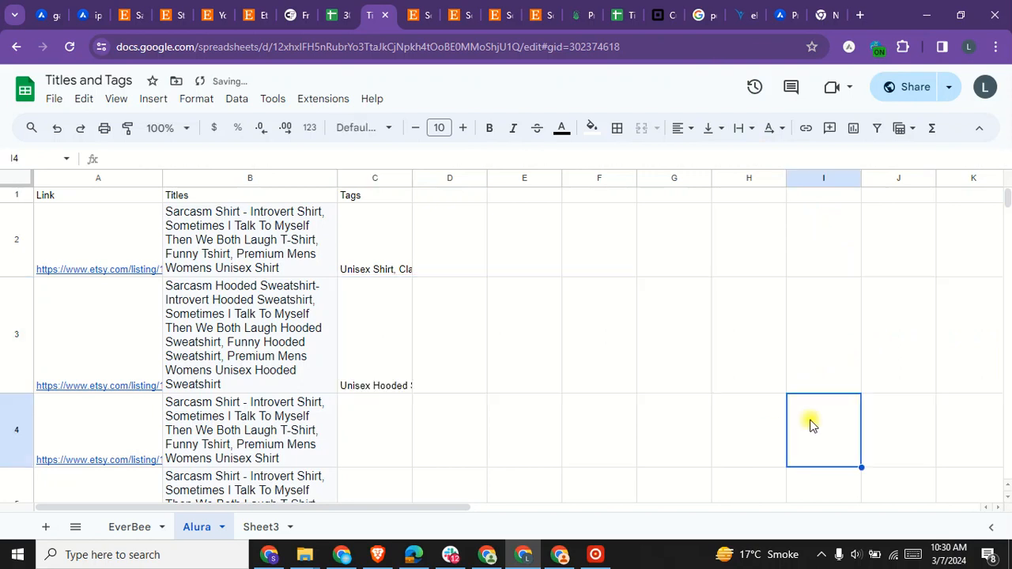
pyautogui.click(377, 364)
pyautogui.click(379, 263)
pyautogui.click(386, 362)
# In the B4 title, replace "Shirt," after "Introvert" with "Crewneck Sweatshirt".
pyautogui.click(289, 448)
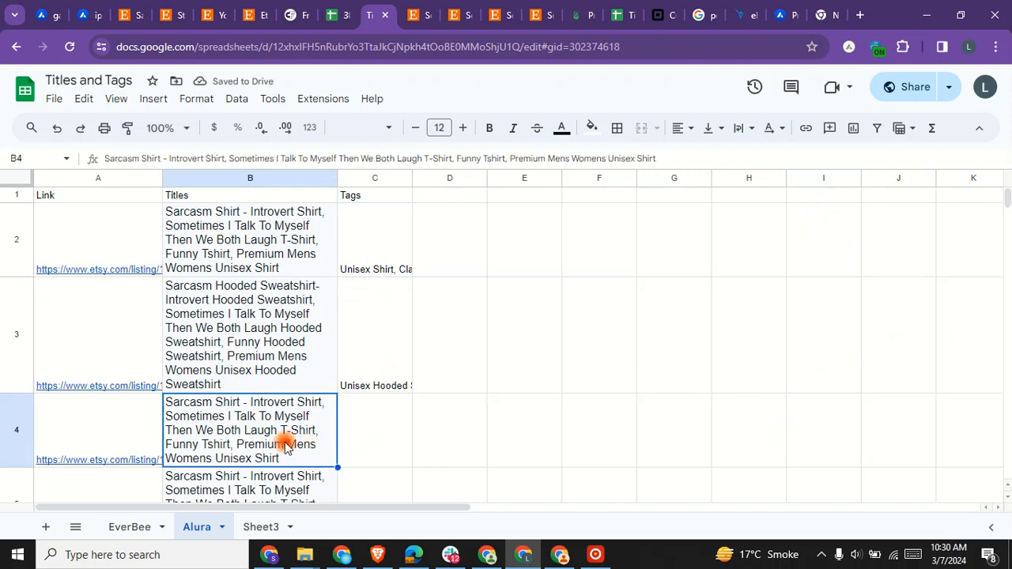
pyautogui.doubleClick(278, 447)
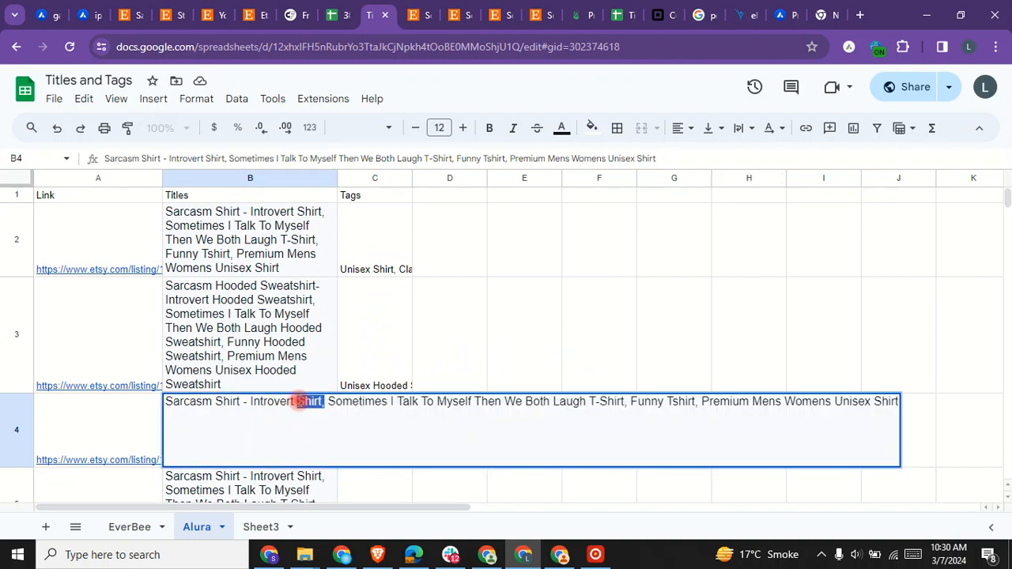
pyautogui.write('Crew')
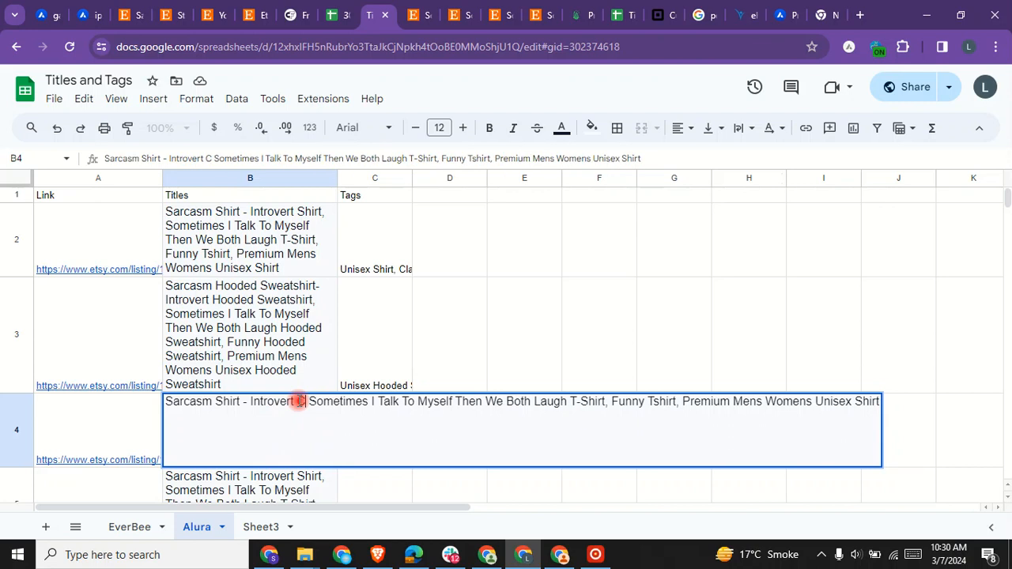
pyautogui.write('n')
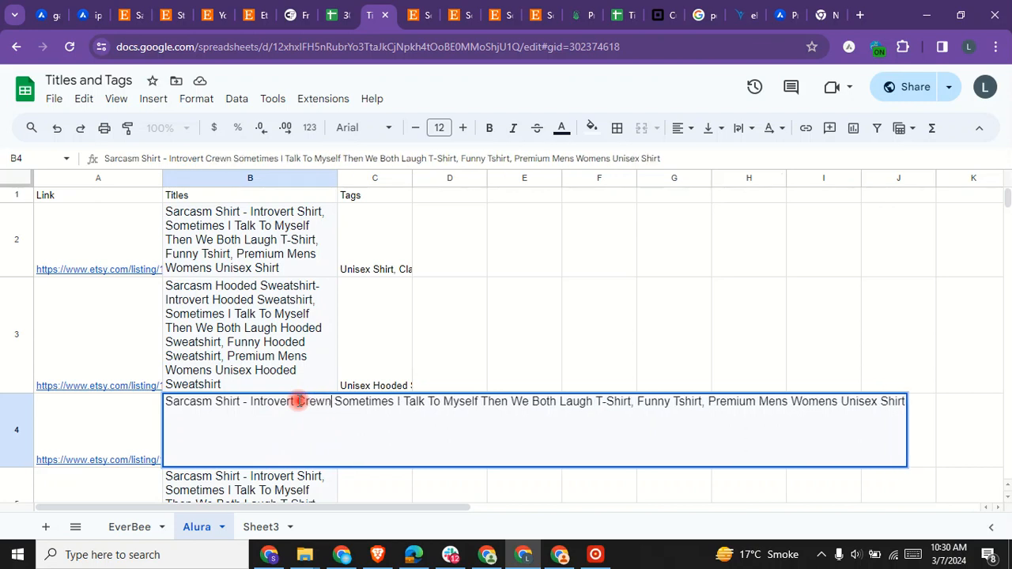
pyautogui.write('eck')
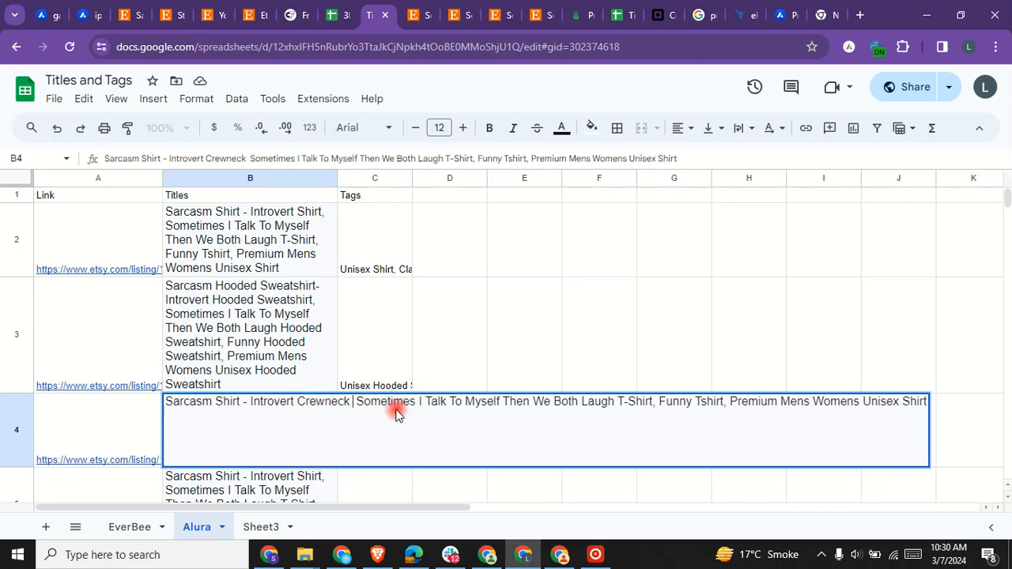
pyautogui.write(' S')
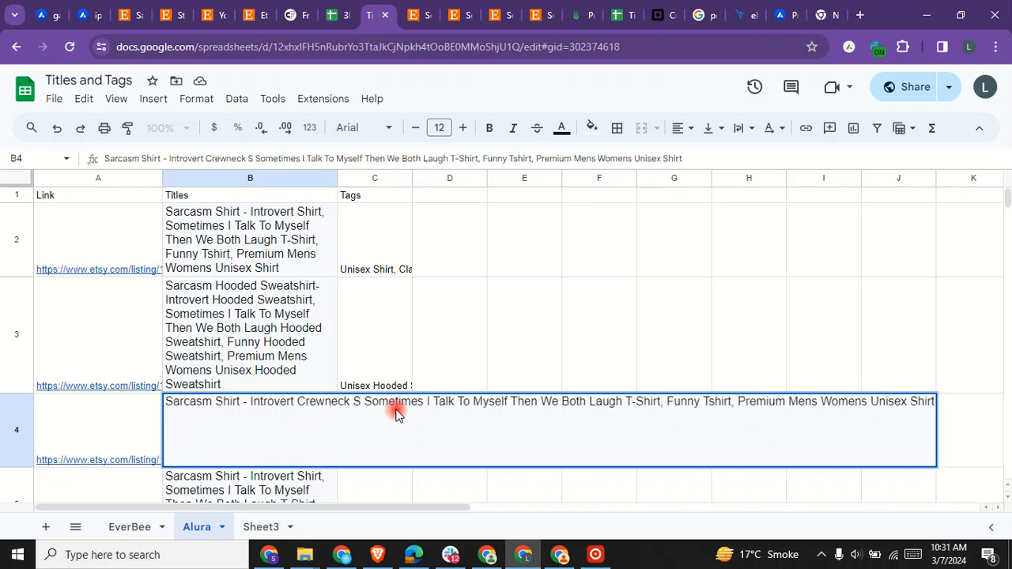
pyautogui.write('weate')
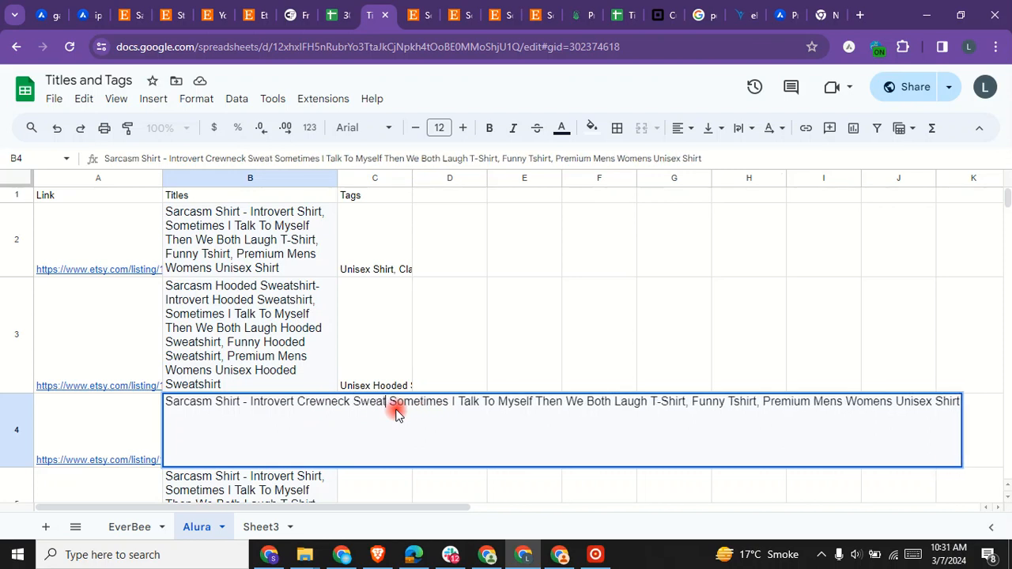
pyautogui.press('BackSpace')
pyautogui.write('shirt')
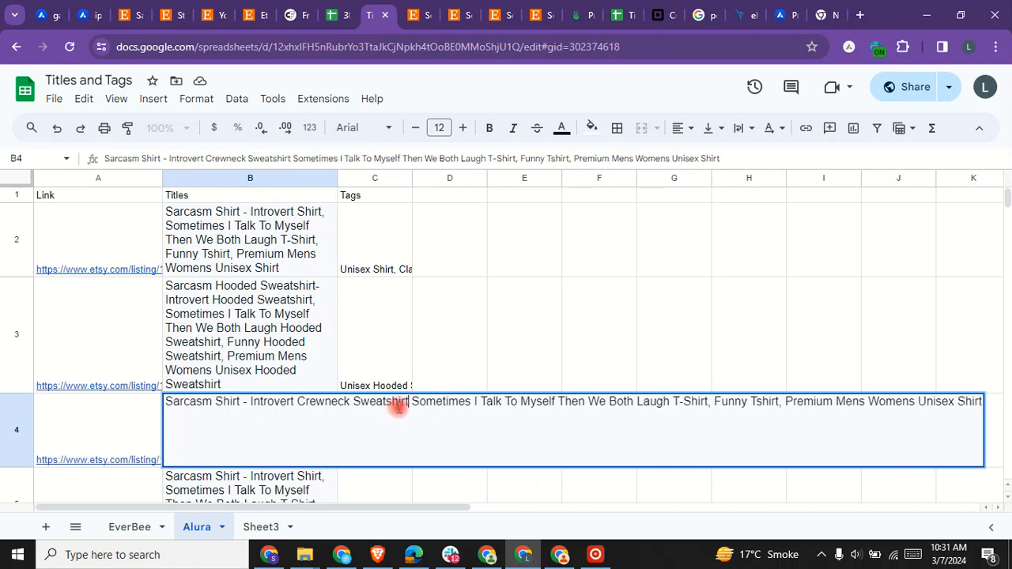
# Copy "Crewneck Sweatshirt" within B4 and paste it over "Shirt" after "Sarcasm".
pyautogui.moveTo(407, 405); pyautogui.dragTo(304, 402)
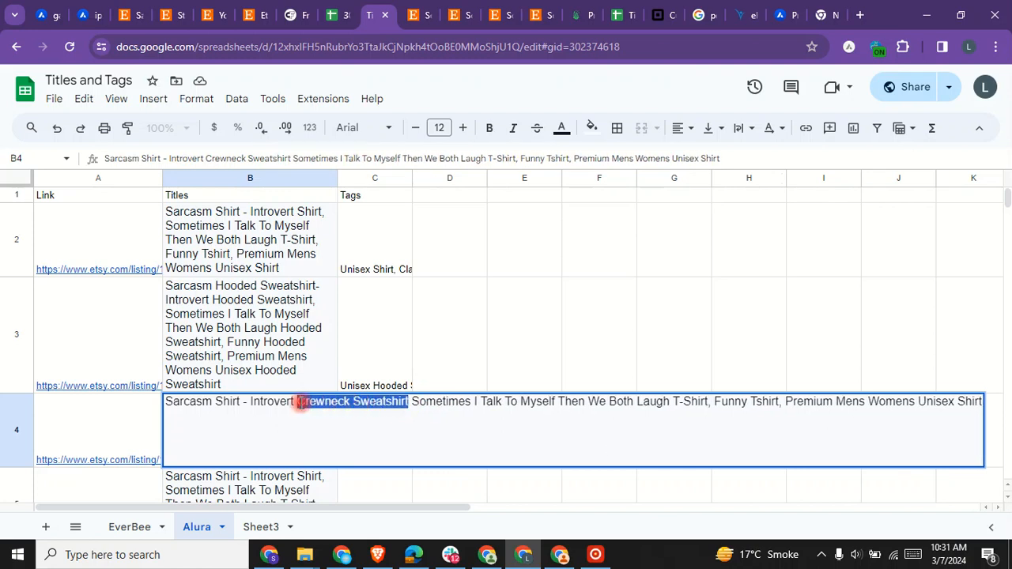
pyautogui.rightClick(300, 405)
pyautogui.click(352, 136)
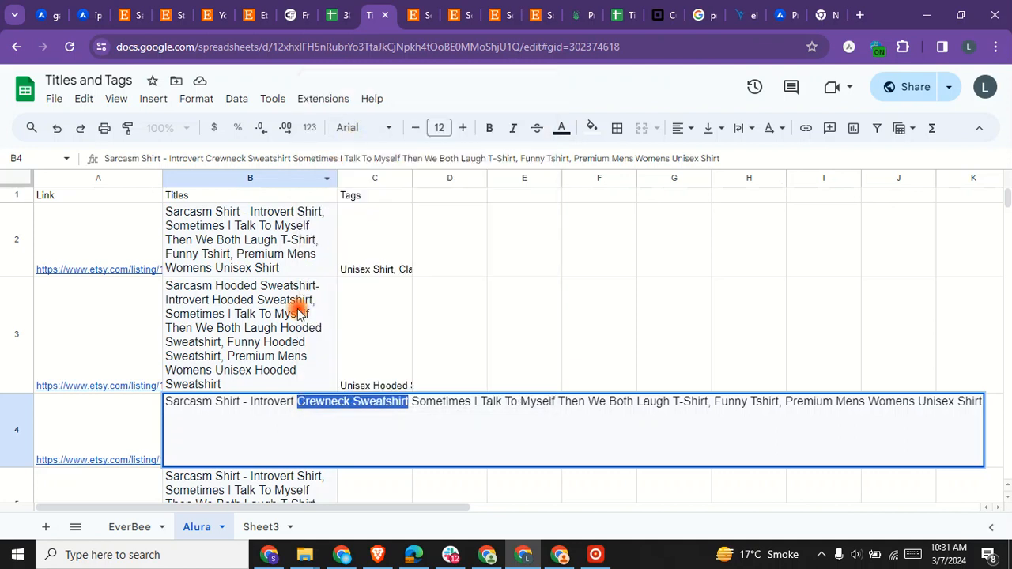
pyautogui.click(239, 401)
pyautogui.rightClick(224, 402)
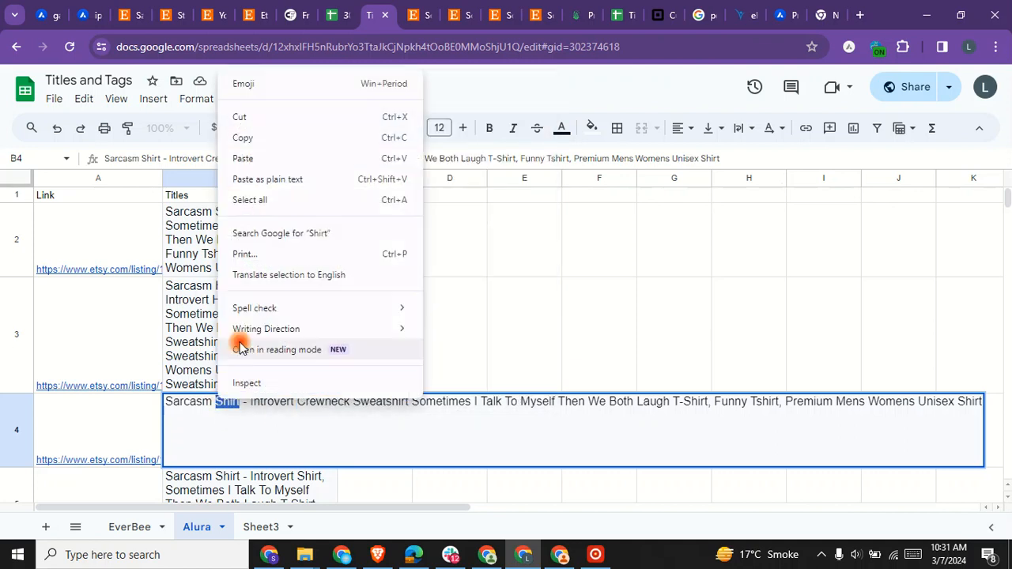
pyautogui.click(284, 156)
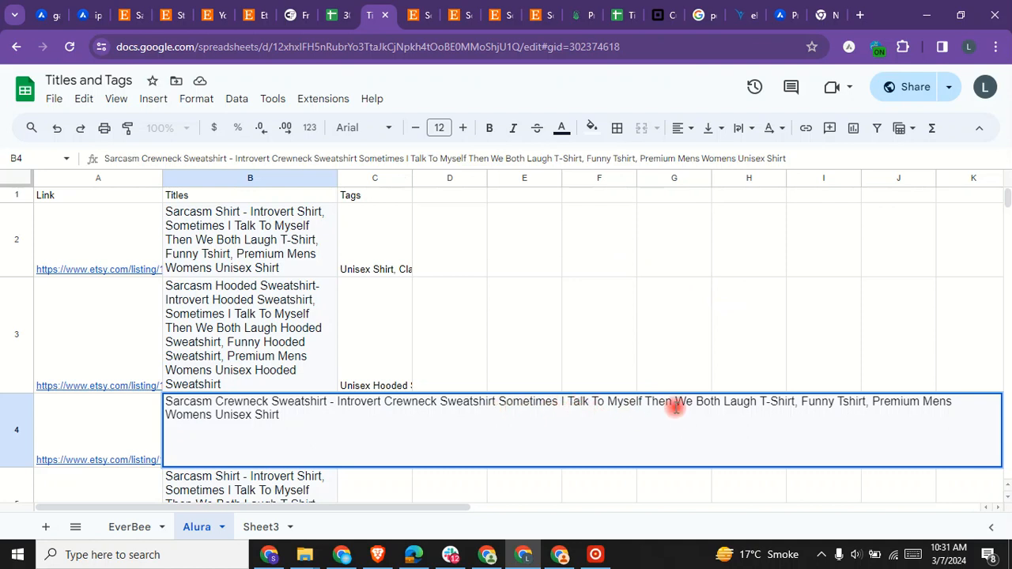
# In the B4 title, replace "T-Shirt" after "Laugh" and "Tshirt" after "Funny" with "Crewneck Sweatshirt".
pyautogui.moveTo(796, 402); pyautogui.dragTo(761, 401)
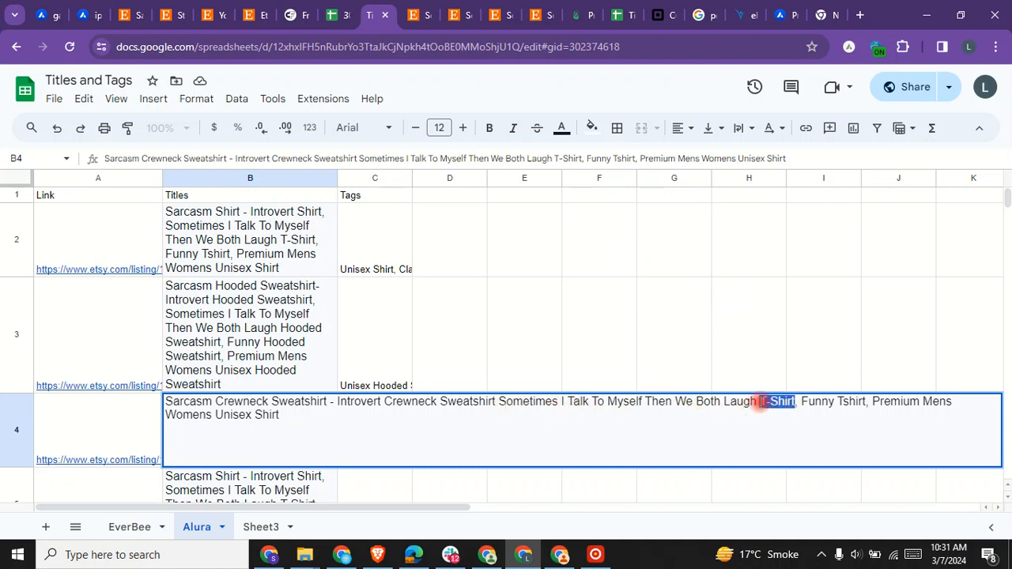
pyautogui.rightClick(761, 401)
pyautogui.click(783, 161)
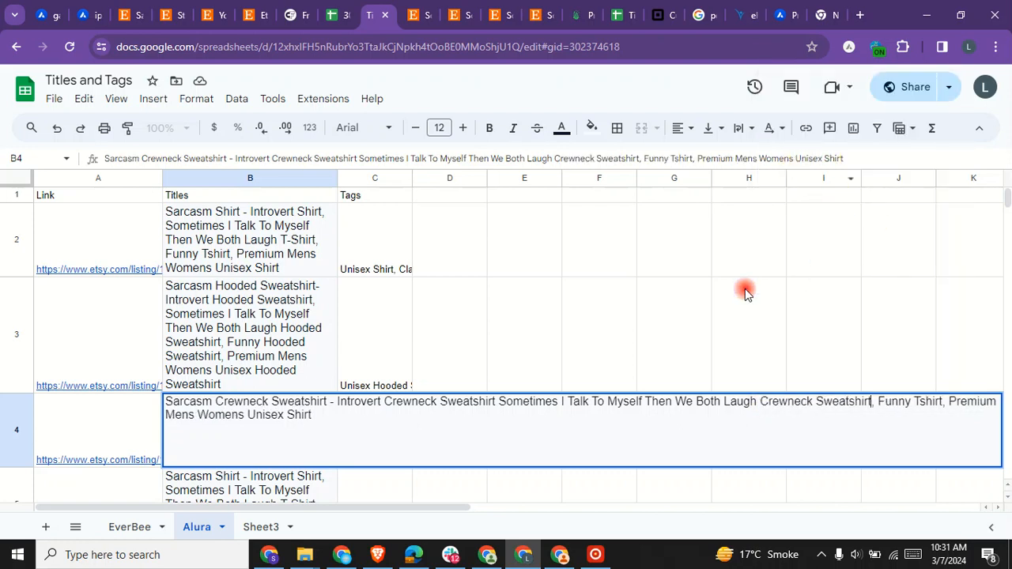
pyautogui.moveTo(942, 402); pyautogui.dragTo(915, 401)
pyautogui.rightClick(915, 401)
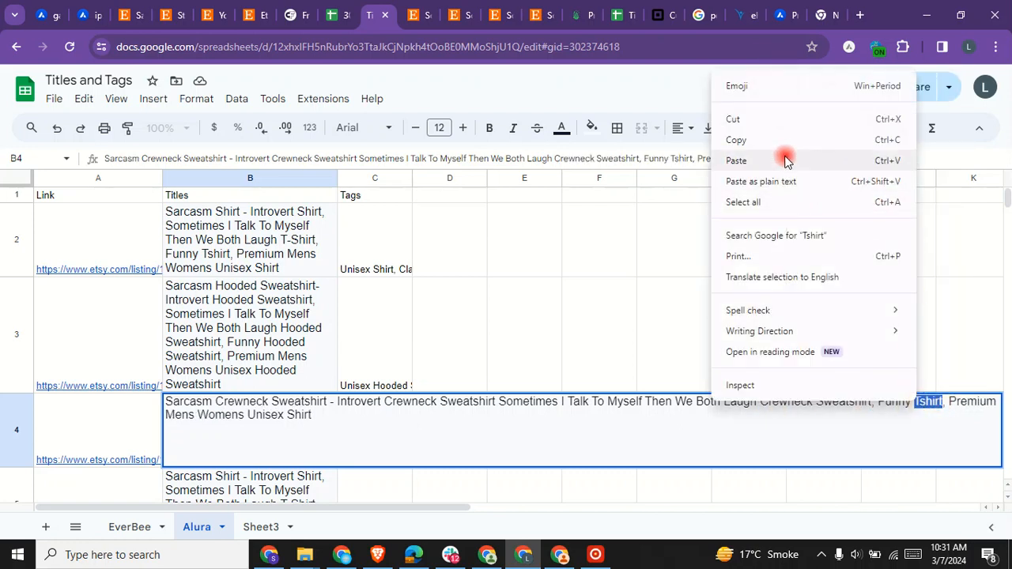
pyautogui.click(943, 408)
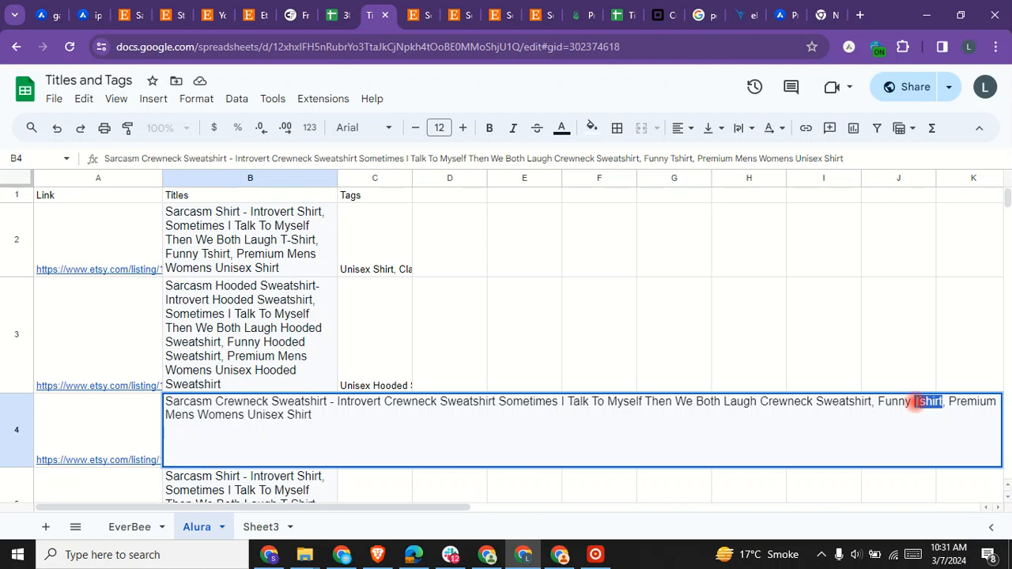
pyautogui.hotkey('ctrl', 'v')
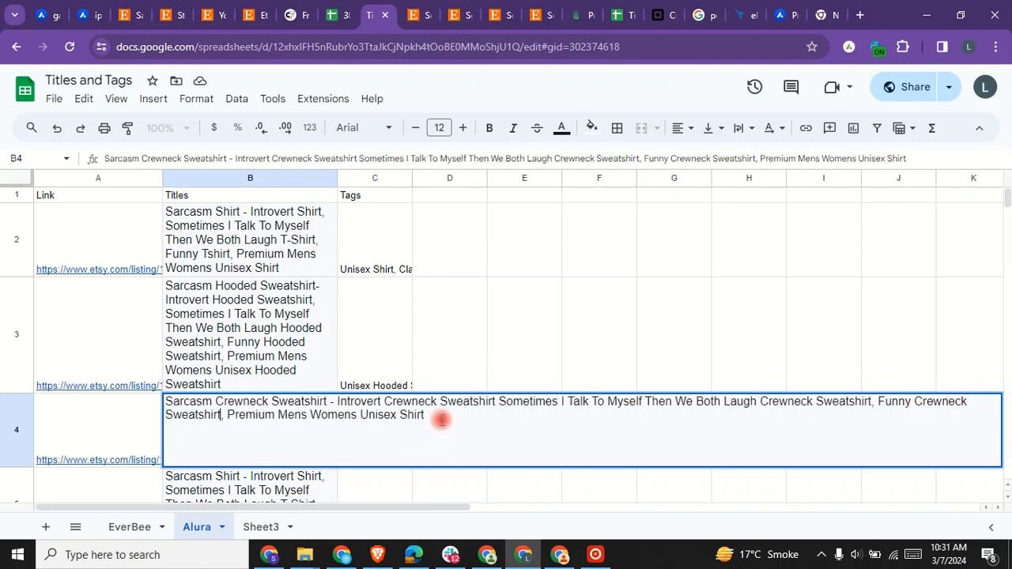
# Replace the final "Shirt" after "Unisex" in B4 with "Crewneck Sweatshirt" and commit the title.
pyautogui.doubleClick(411, 415)
pyautogui.rightClick(403, 415)
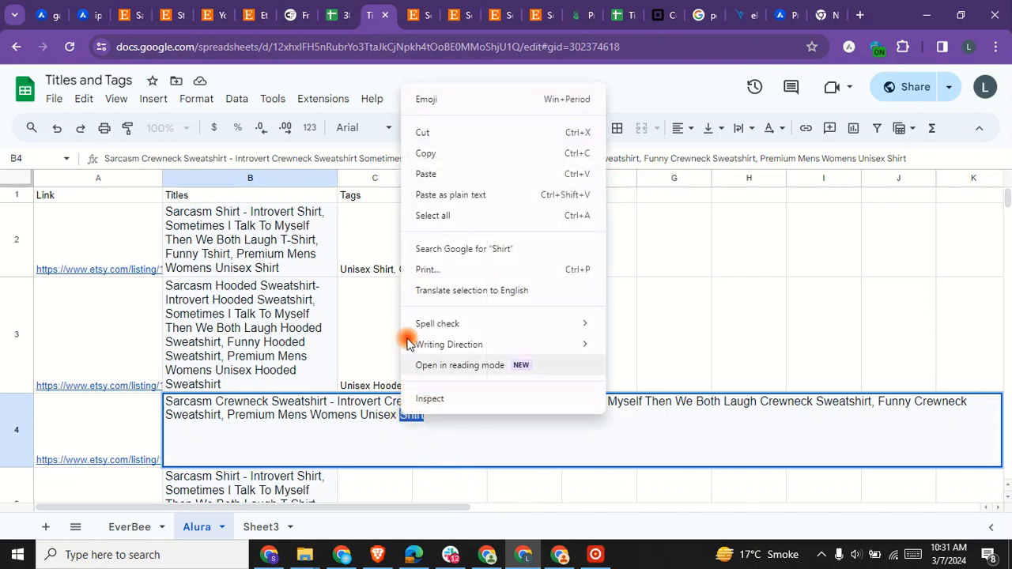
pyautogui.click(417, 175)
pyautogui.click(402, 342)
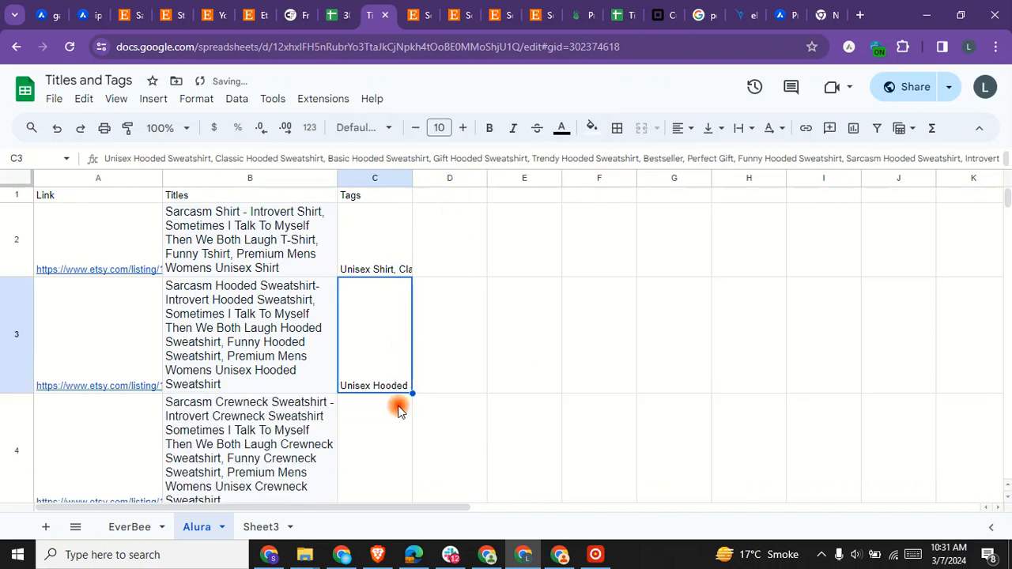
# Fill the tags from C3 down into C4 and change the first tag there to "Unisex Crewneck Sweatshirt".
pyautogui.moveTo(412, 393); pyautogui.dragTo(411, 414)
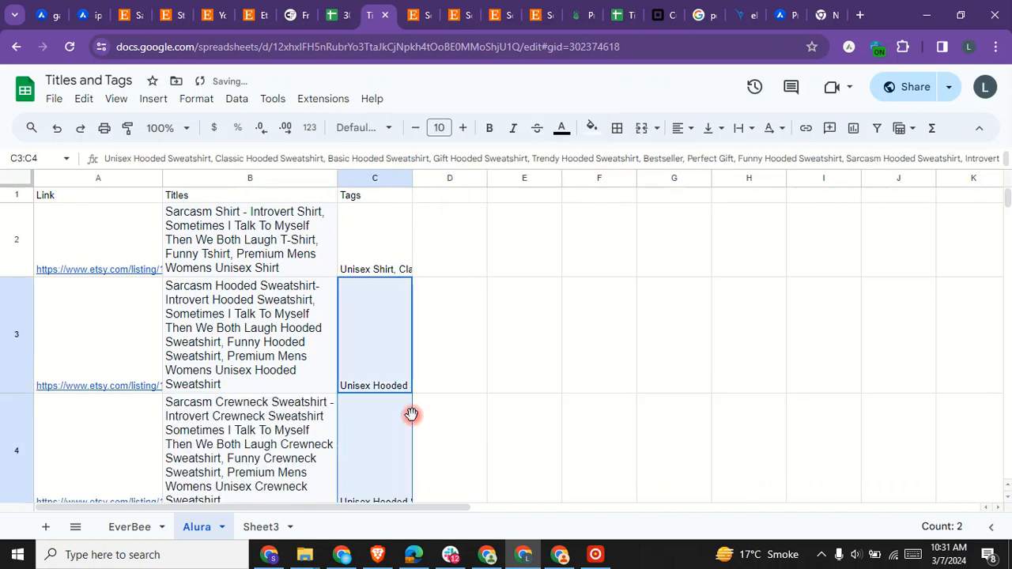
pyautogui.scroll(-3, 411, 414)
pyautogui.doubleClick(379, 296)
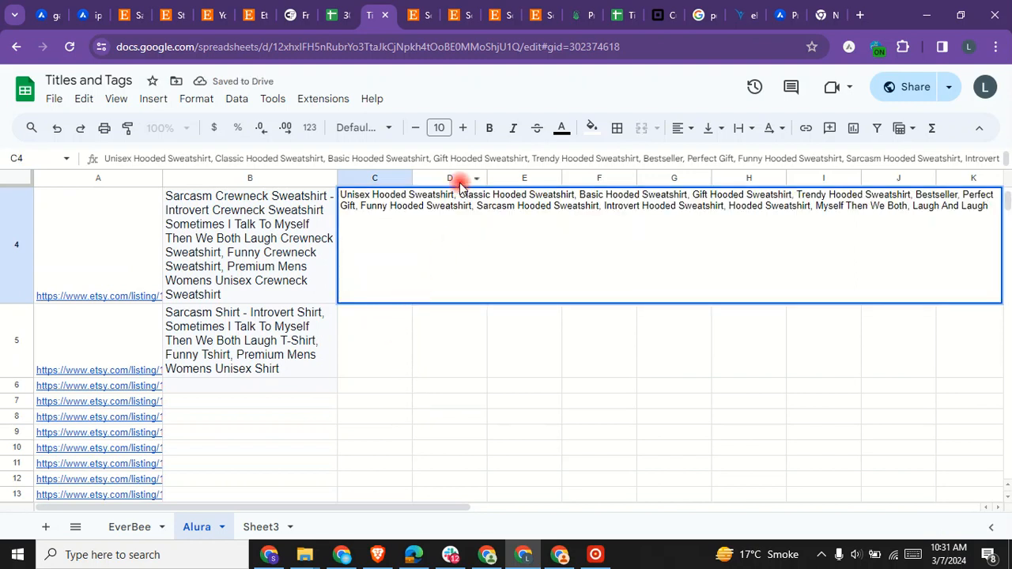
pyautogui.moveTo(454, 197); pyautogui.dragTo(383, 198)
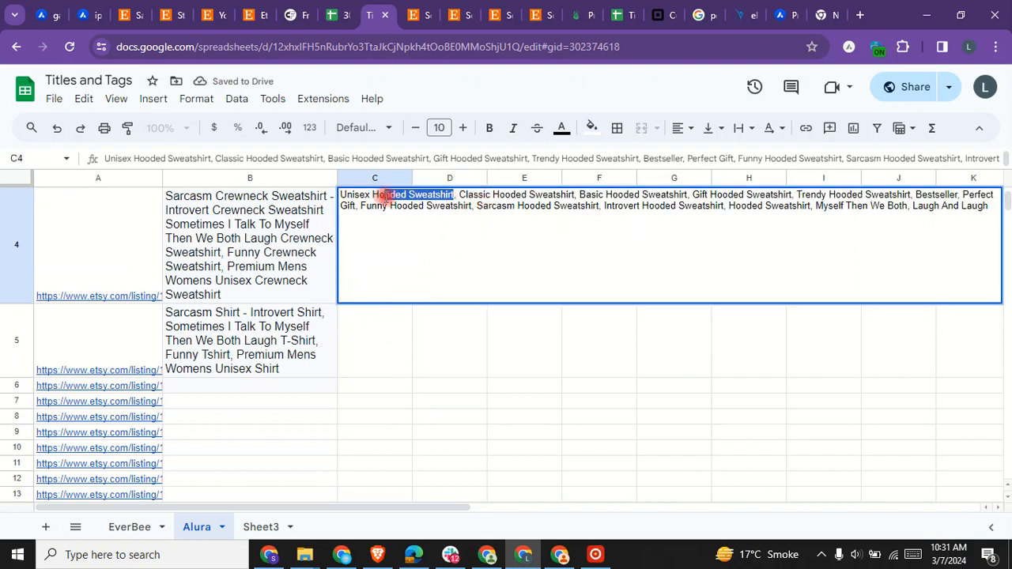
pyautogui.rightClick(378, 204)
pyautogui.click(400, 287)
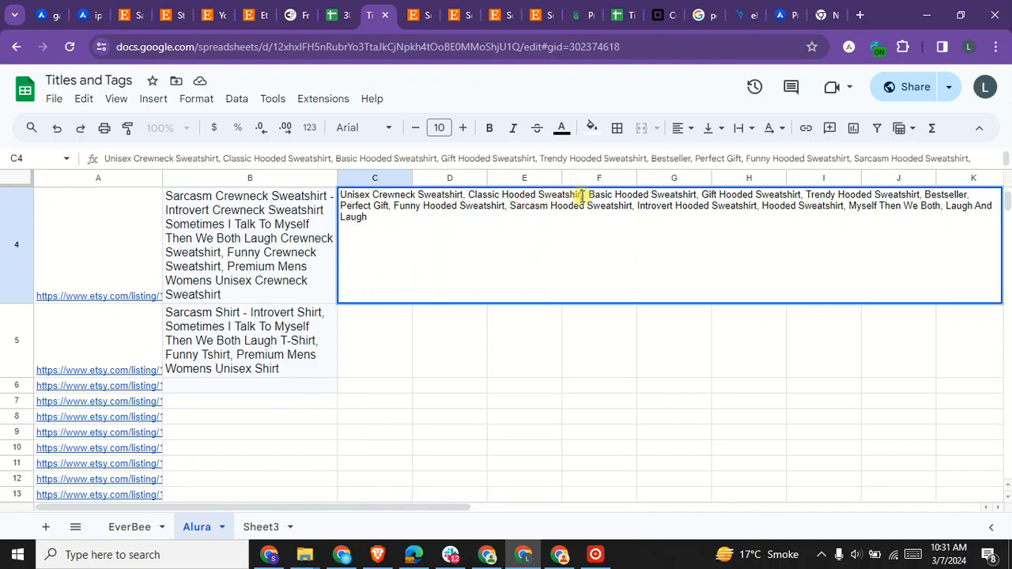
# In the C4 tags, replace "Hooded Sweatshirt" after "Classic" and after "Basic" with "Crewneck Sweatshirt".
pyautogui.moveTo(583, 196); pyautogui.dragTo(529, 194)
pyautogui.rightClick(504, 195)
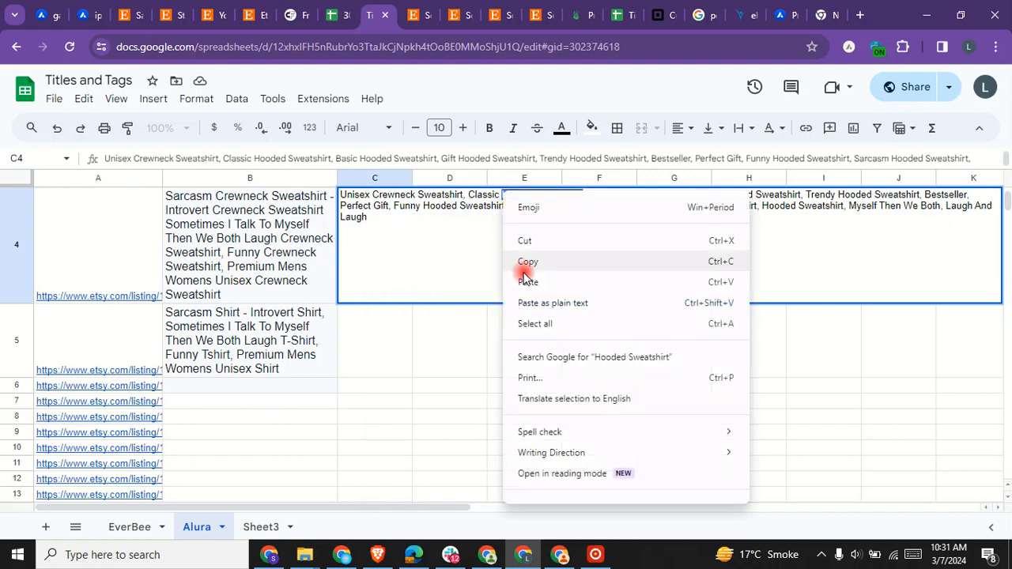
pyautogui.click(527, 282)
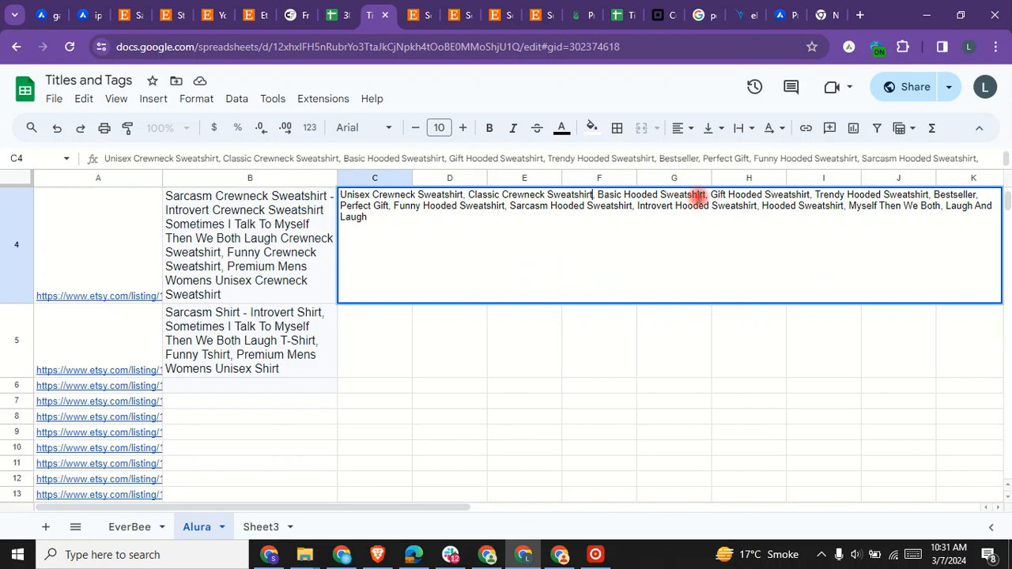
pyautogui.moveTo(706, 196); pyautogui.dragTo(636, 195)
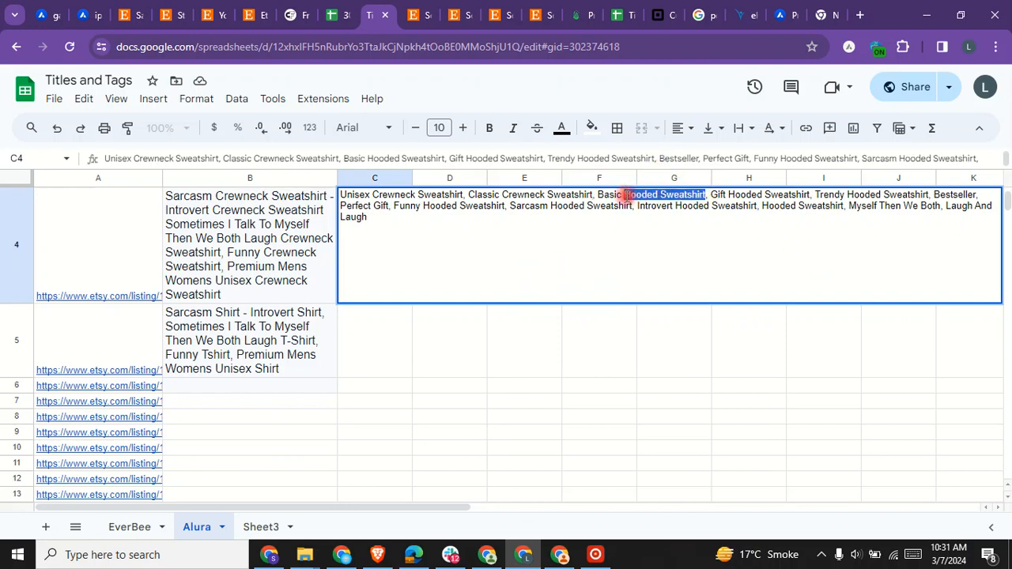
pyautogui.rightClick(625, 196)
pyautogui.click(643, 290)
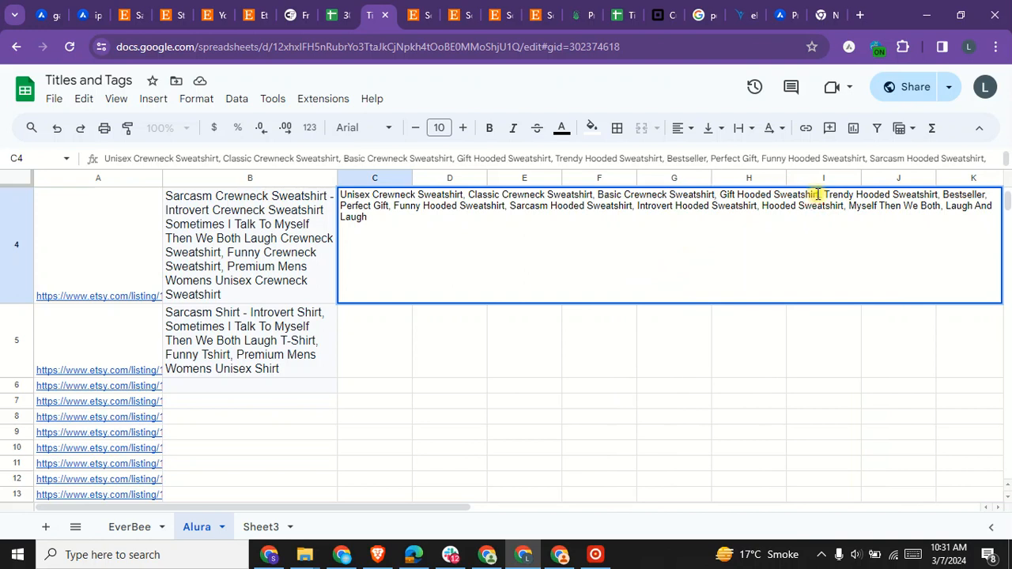
# In the C4 tags, replace "Hooded Sweatshirt" after "Gift" and after "Trendy" with "Crewneck Sweatshirt".
pyautogui.moveTo(791, 196); pyautogui.dragTo(813, 195)
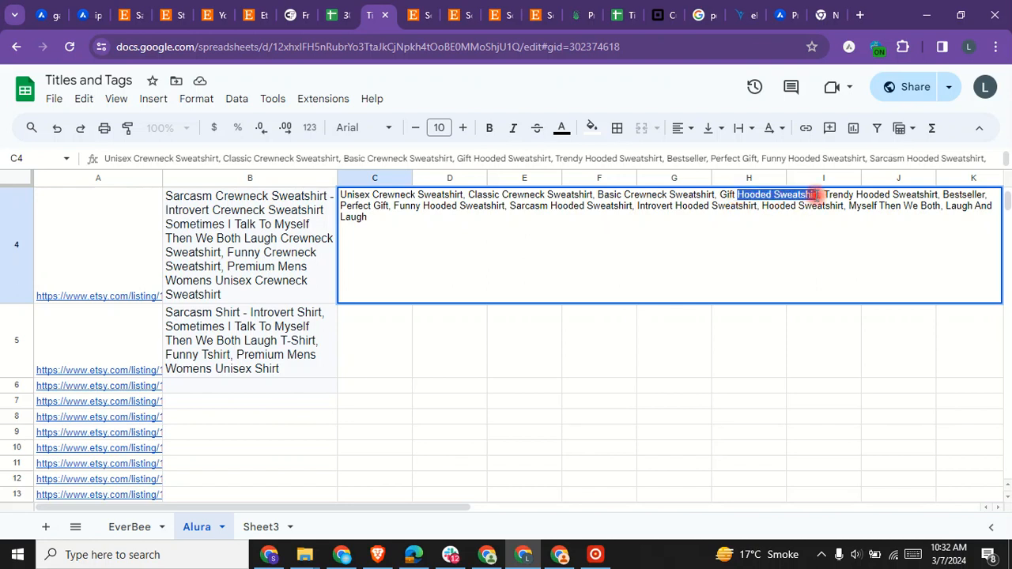
pyautogui.rightClick(820, 195)
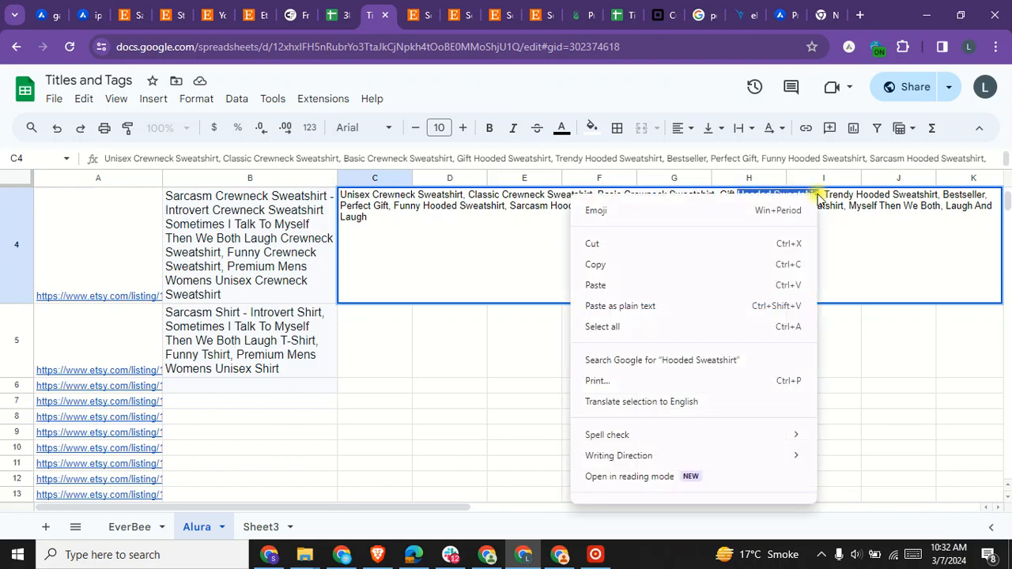
pyautogui.click(766, 283)
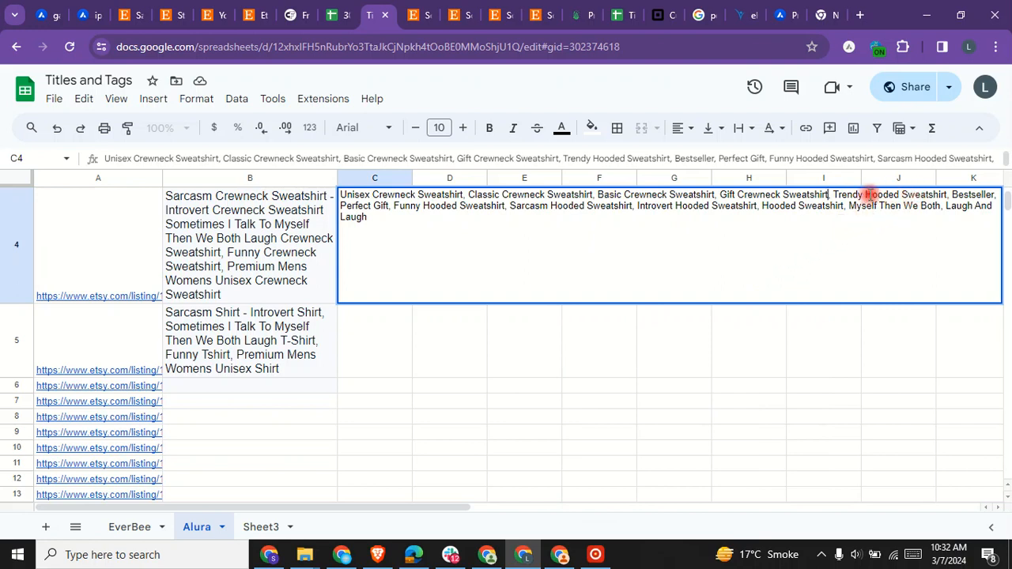
pyautogui.moveTo(871, 196); pyautogui.dragTo(948, 197)
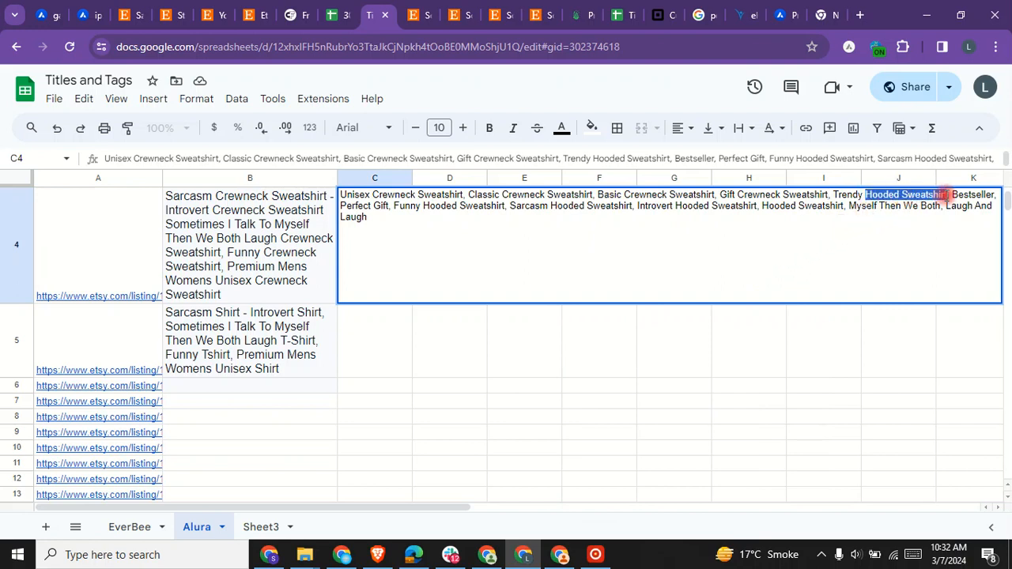
pyautogui.rightClick(948, 196)
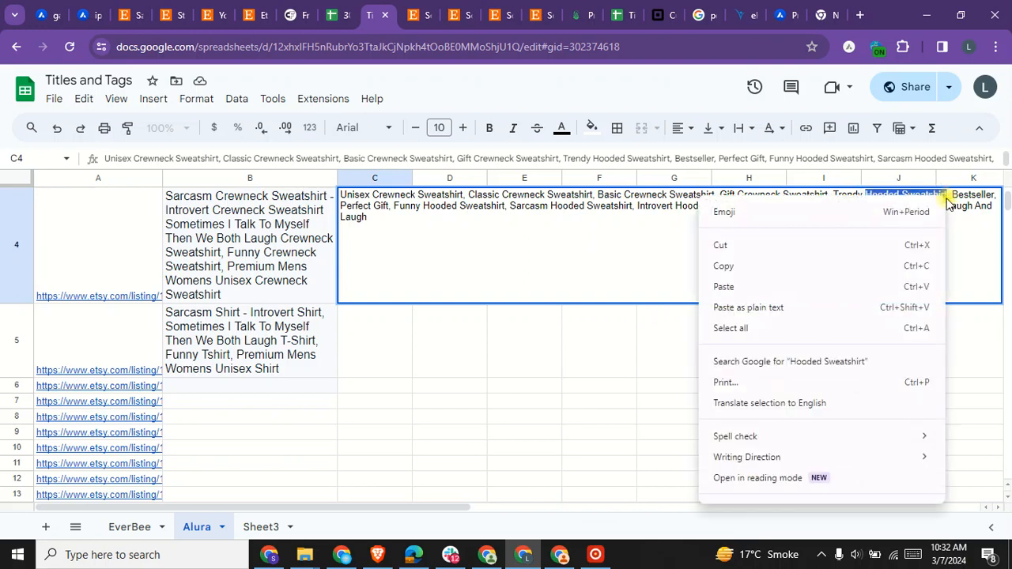
pyautogui.click(865, 286)
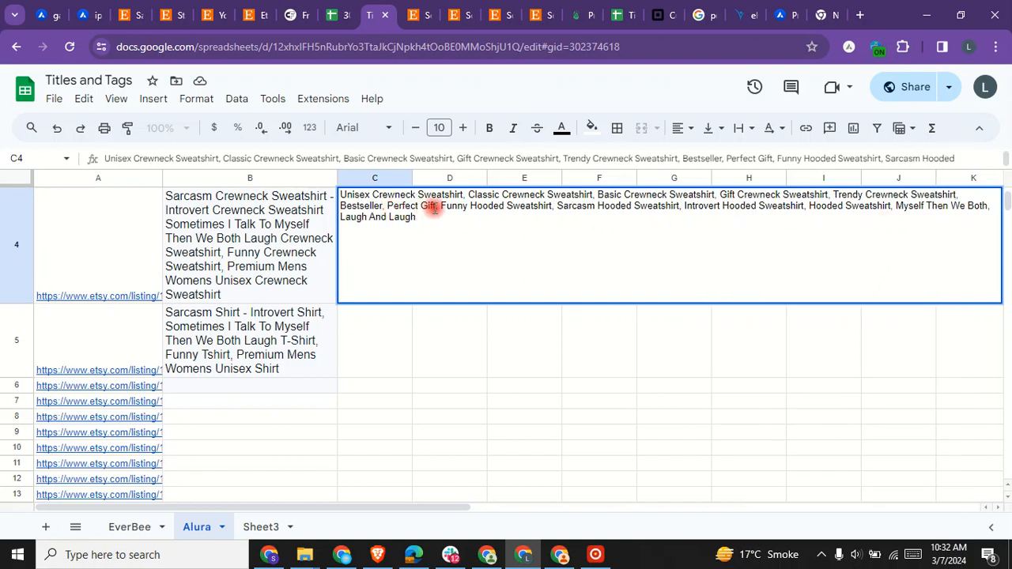
# Replace "Hooded Sweatshirt" in the remaining C4 tags from "Funny" onward with "Crewneck Sweatshirt" and commit the cell.
pyautogui.moveTo(473, 204); pyautogui.dragTo(547, 207)
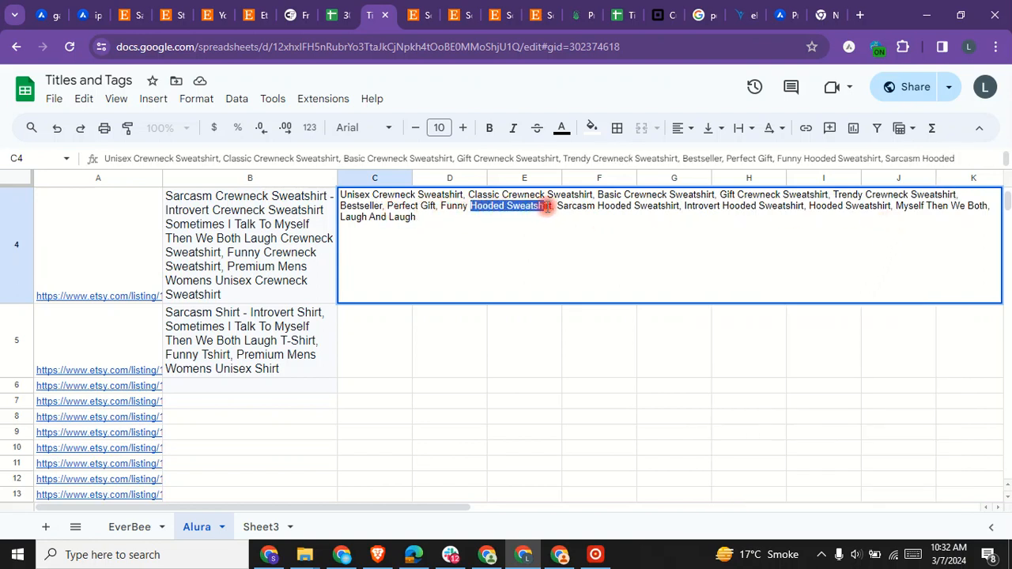
pyautogui.rightClick(546, 207)
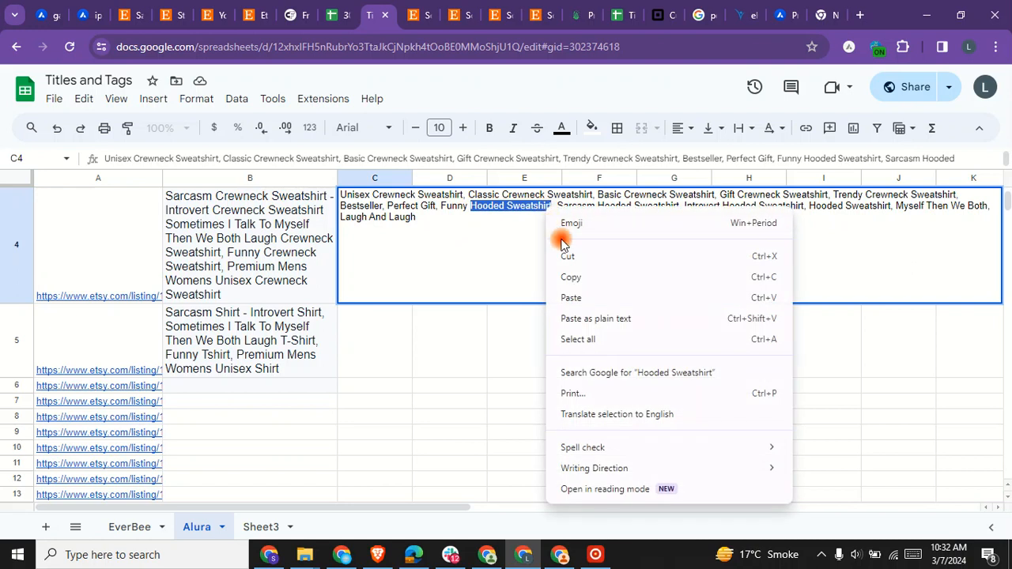
pyautogui.click(583, 294)
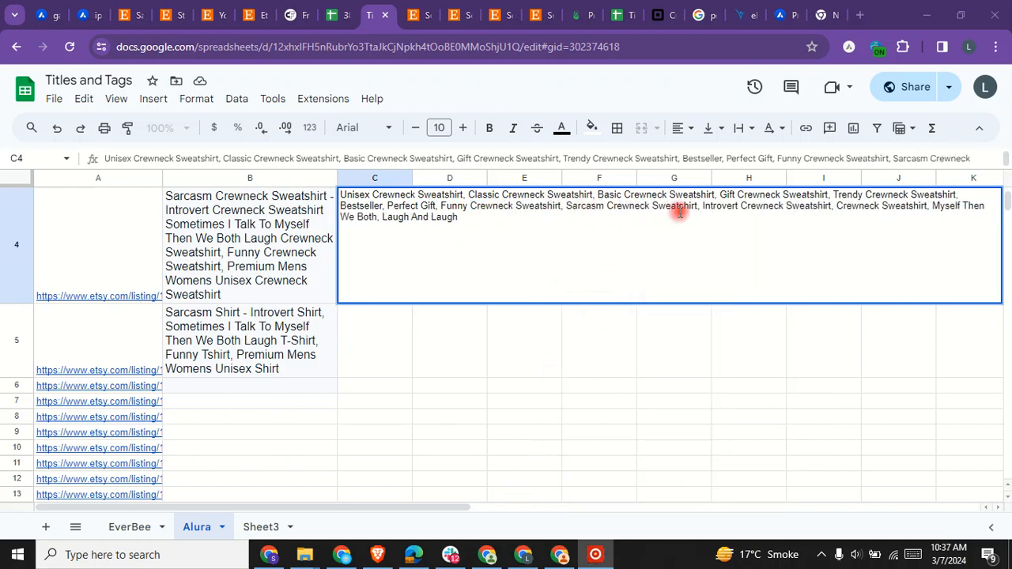
pyautogui.click(266, 352)
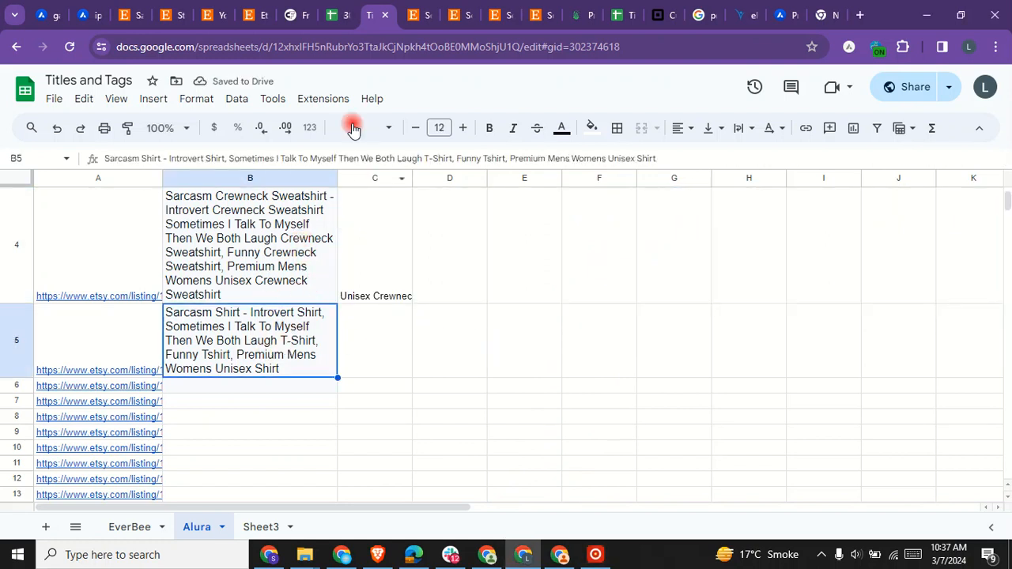
# Switch to the Etsy listing for the "Sometimes Talk Myself" zip hoodie and examine the product type wording in its title.
pyautogui.click(407, 8)
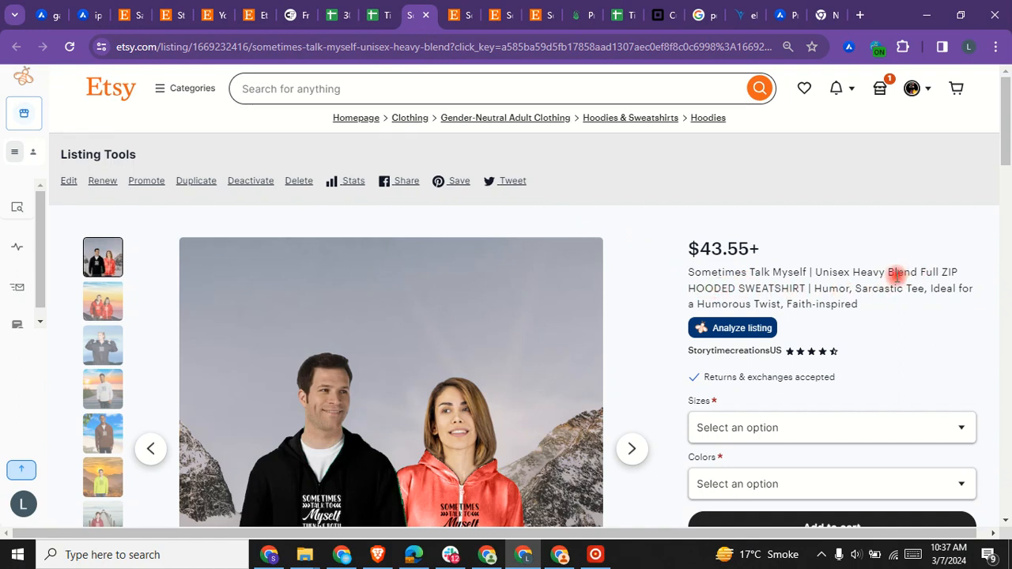
pyautogui.moveTo(852, 272); pyautogui.dragTo(803, 288)
pyautogui.click(942, 269)
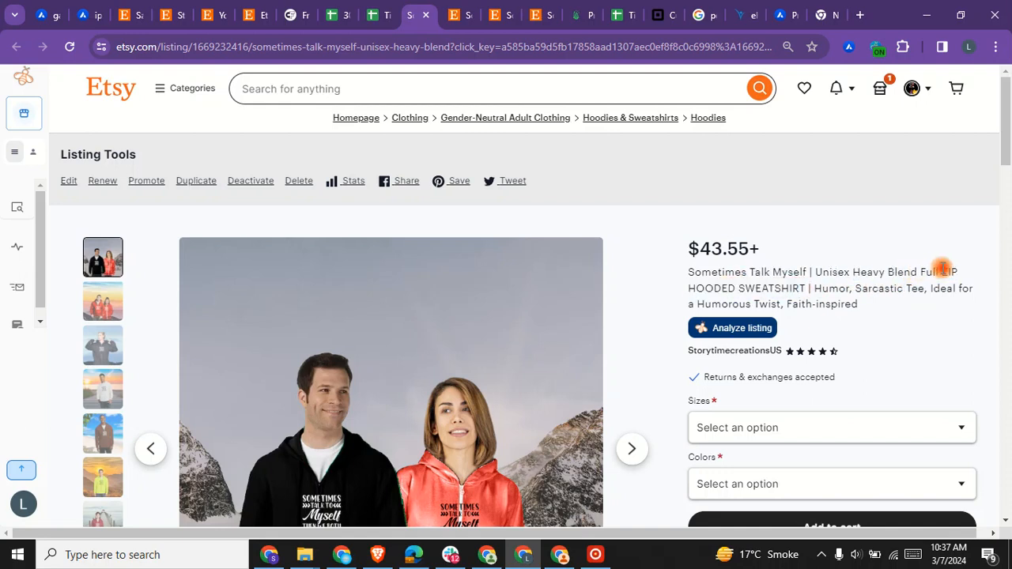
pyautogui.doubleClick(950, 271)
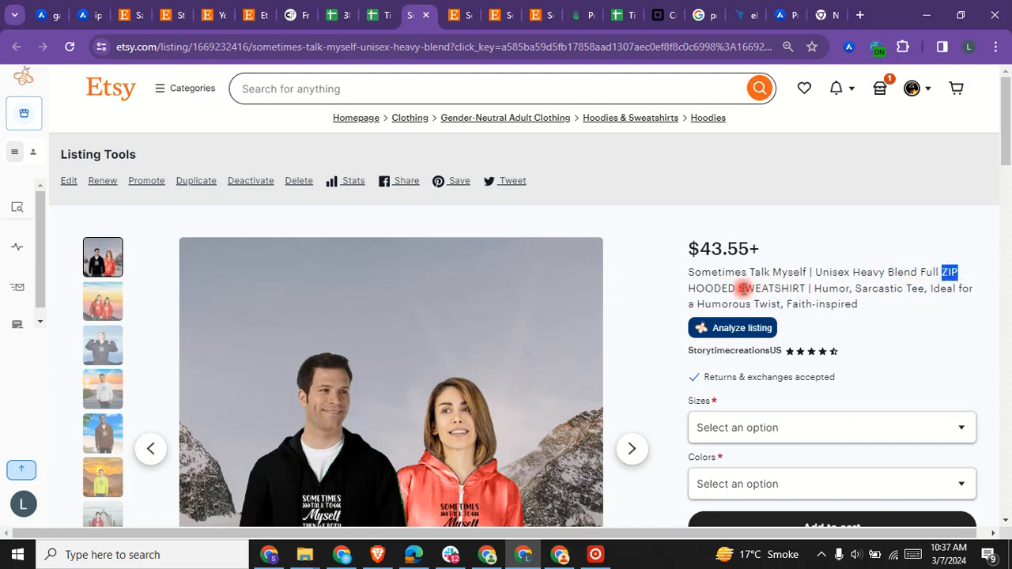
pyautogui.moveTo(735, 290); pyautogui.dragTo(696, 289)
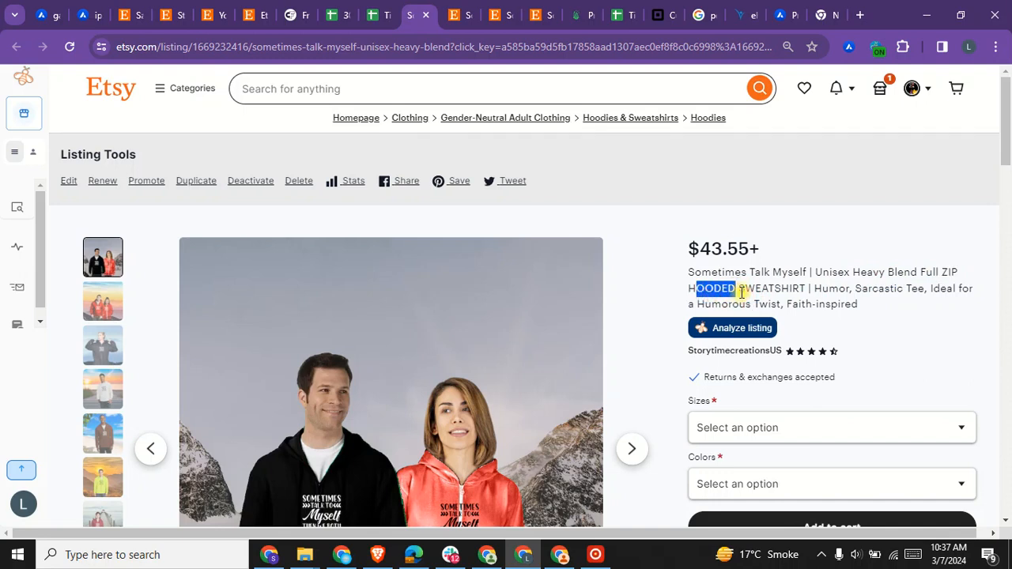
pyautogui.click(742, 291)
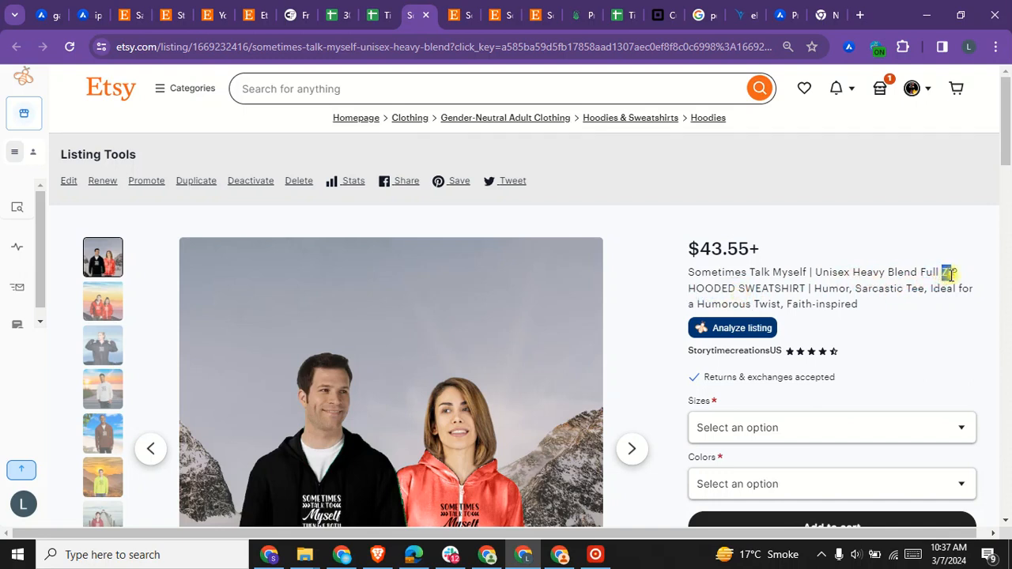
# Copy the zip hooded sweatshirt wording from the listing title and return to the Titles and Tags spreadsheet.
pyautogui.moveTo(958, 273); pyautogui.dragTo(805, 289)
pyautogui.rightClick(805, 289)
pyautogui.click(741, 304)
pyautogui.click(375, 16)
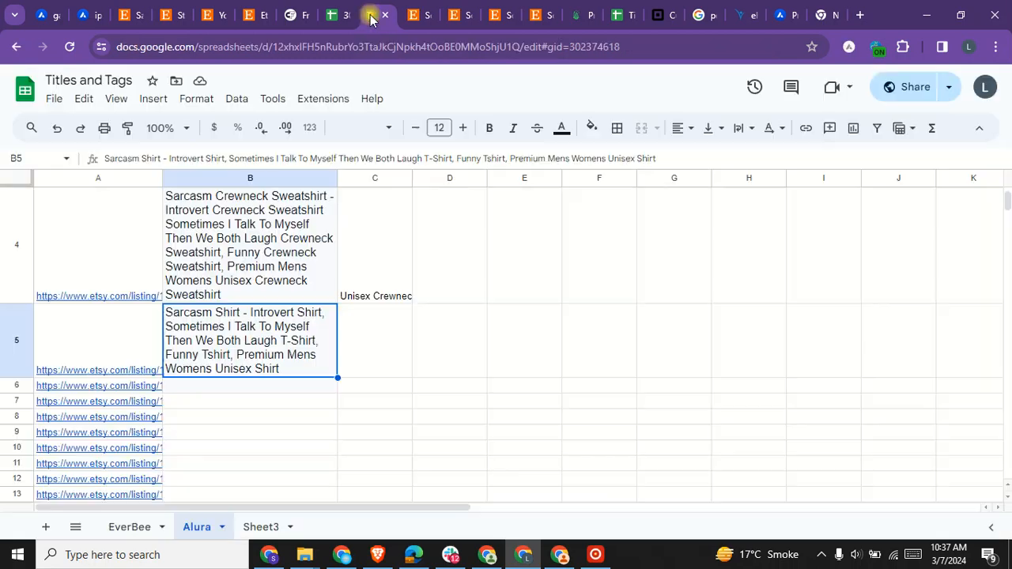
# Open the B5 title for editing, copy "Full ZIP HOODED SWEATSHIRT" from the Etsy listing's title, and return to the spreadsheet.
pyautogui.doubleClick(231, 350)
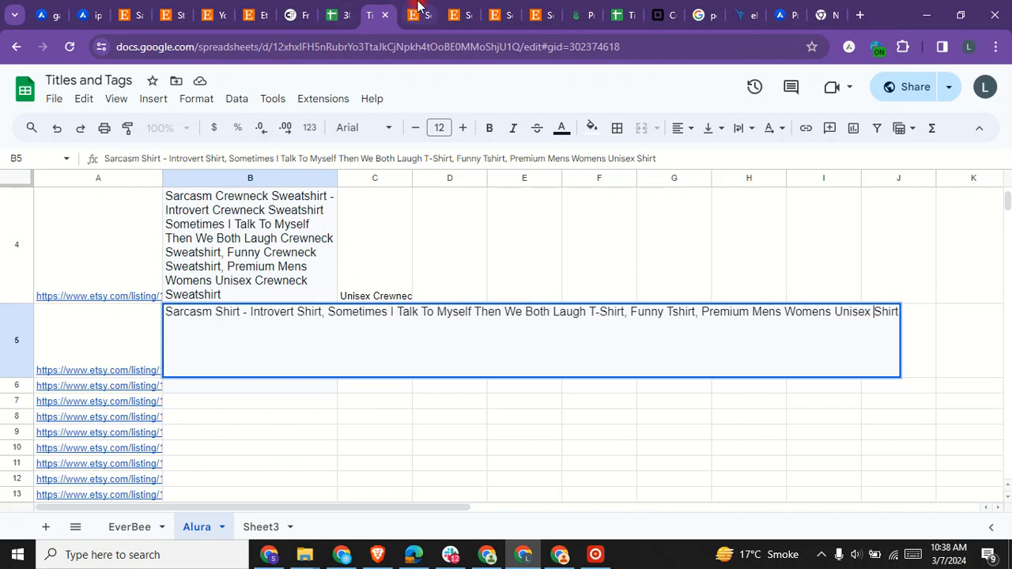
pyautogui.click(417, 11)
pyautogui.click(864, 284)
pyautogui.click(895, 275)
pyautogui.click(926, 273)
pyautogui.click(948, 274)
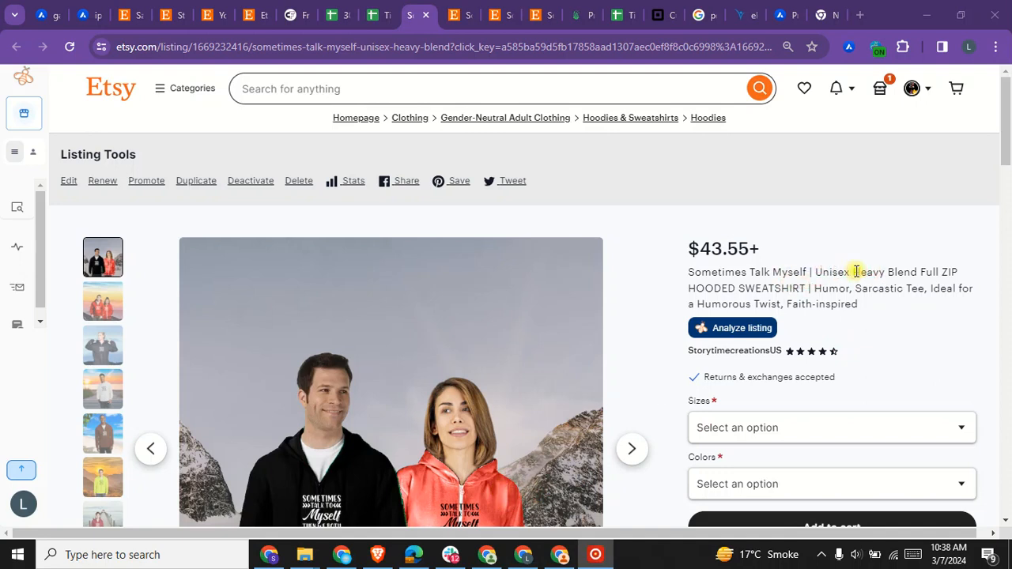
pyautogui.moveTo(855, 271); pyautogui.dragTo(866, 274)
pyautogui.click(889, 271)
pyautogui.moveTo(922, 269); pyautogui.dragTo(808, 288)
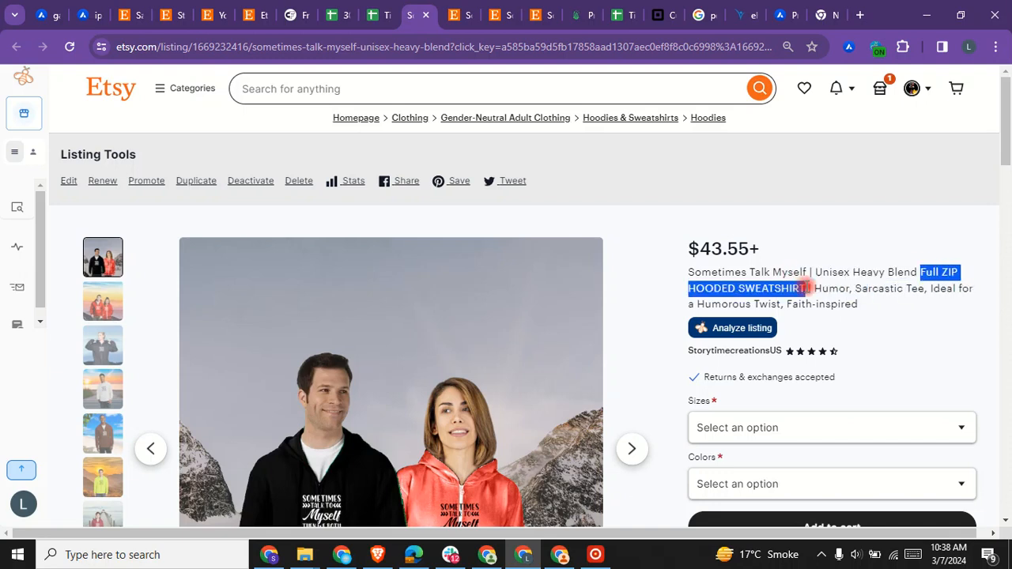
pyautogui.rightClick(807, 289)
pyautogui.click(685, 302)
pyautogui.click(389, 7)
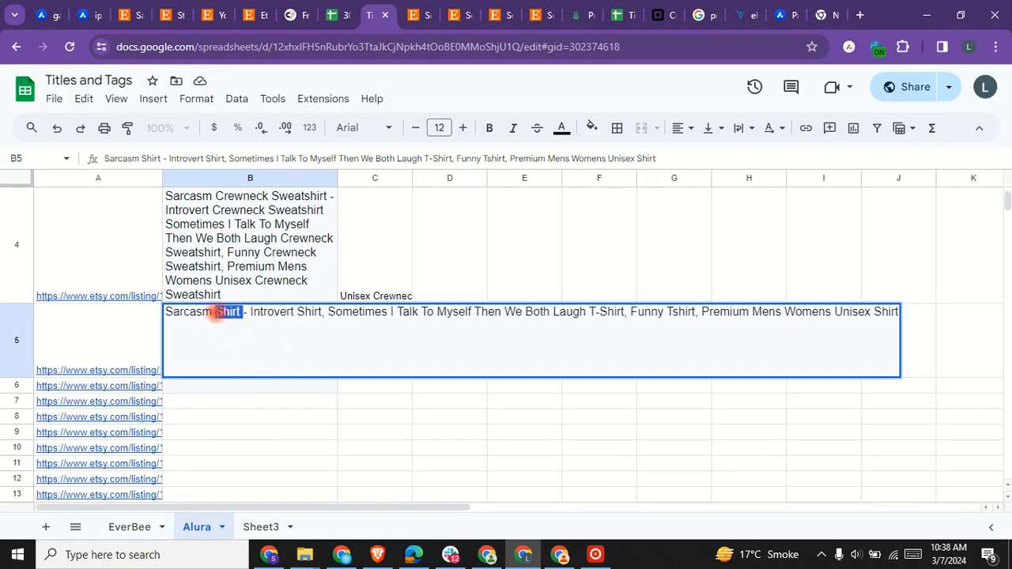
# In the B5 title, replace "Shirt" after "Sarcasm" and after "Introvert" with "Full ZIP HOODED SWEATSHIRT".
pyautogui.rightClick(213, 311)
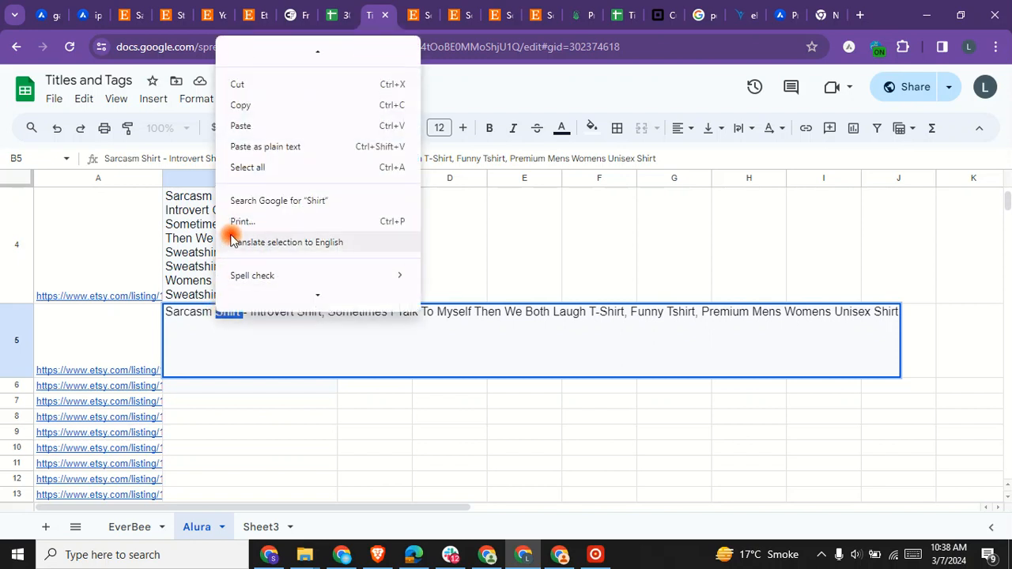
pyautogui.click(243, 128)
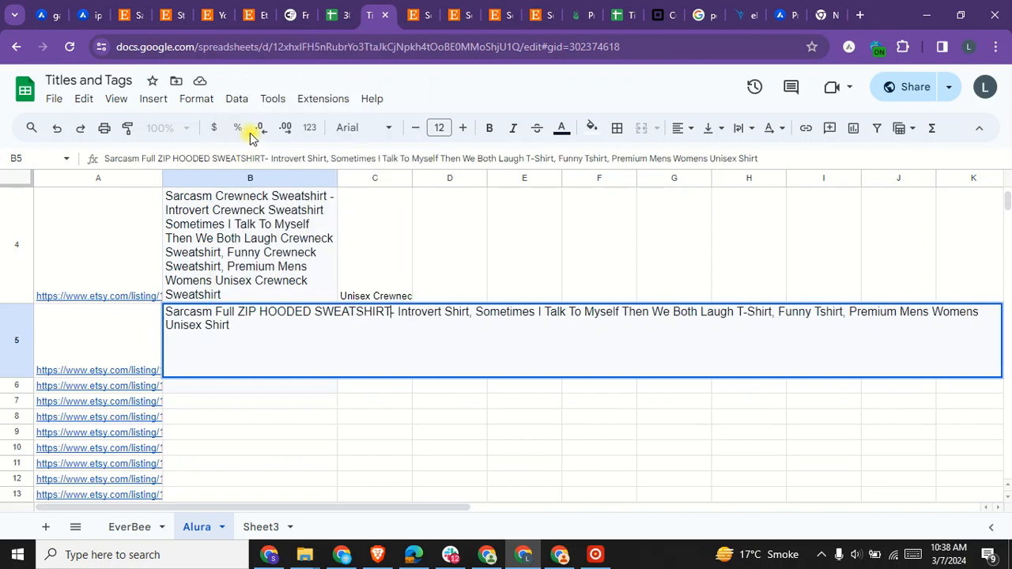
pyautogui.rightClick(469, 314)
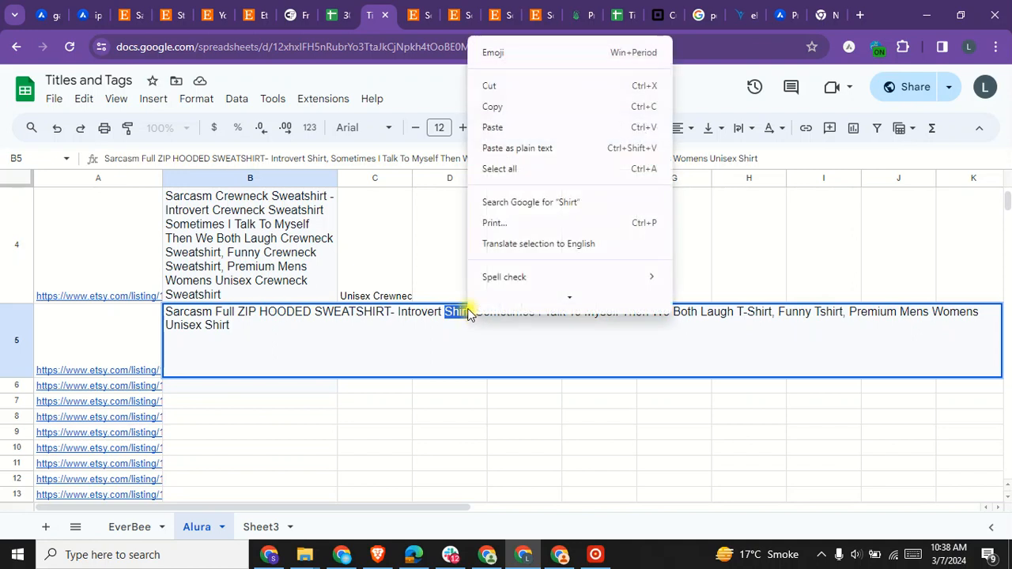
pyautogui.click(503, 109)
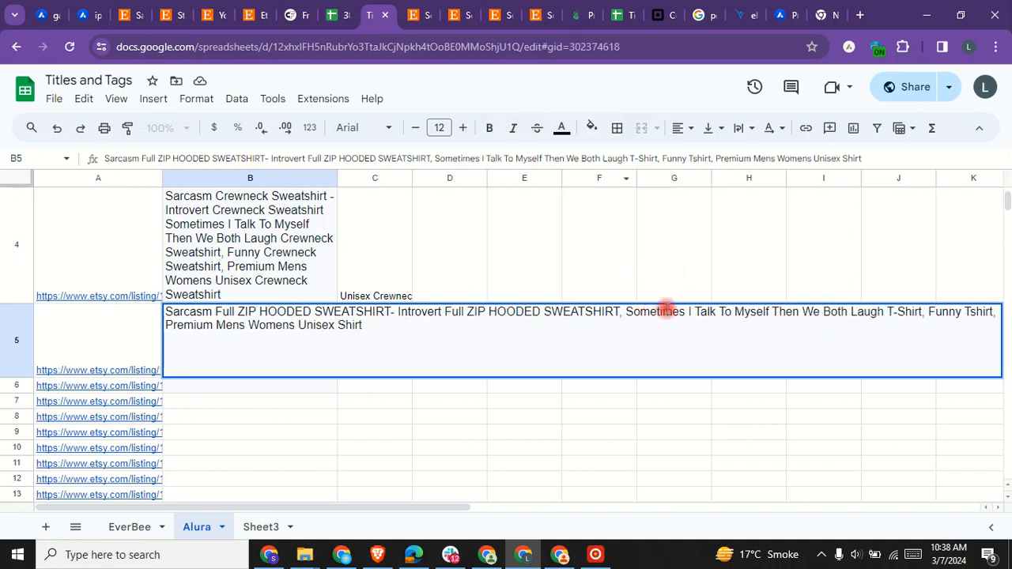
# Replace "T-Shirt" after "Laugh", "Tshirt" after "Funny" and the final "Shirt" in B5 with "Full ZIP HOODED SWEATSHIRT".
pyautogui.rightClick(922, 316)
pyautogui.click(770, 109)
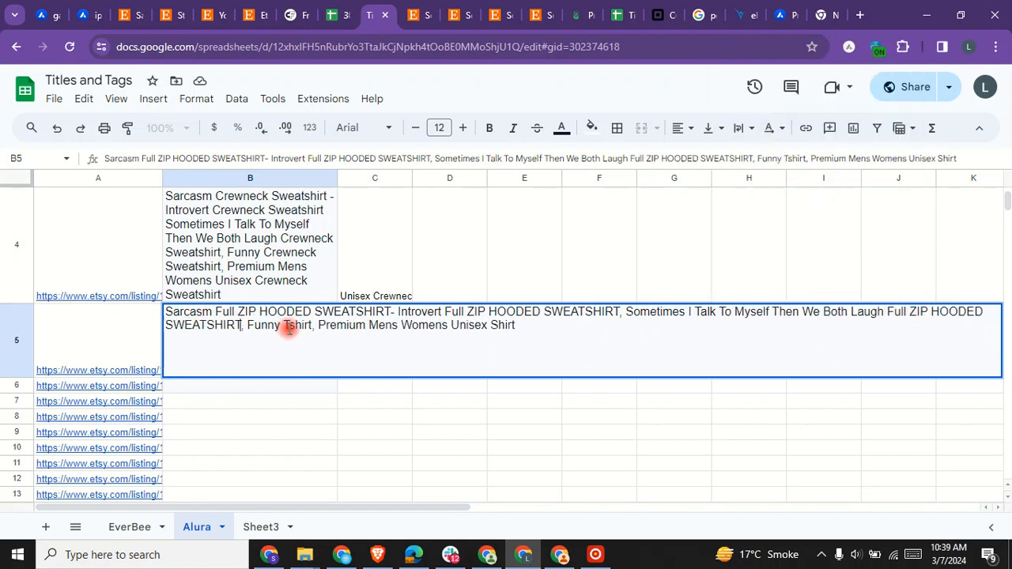
pyautogui.moveTo(285, 328); pyautogui.dragTo(307, 328)
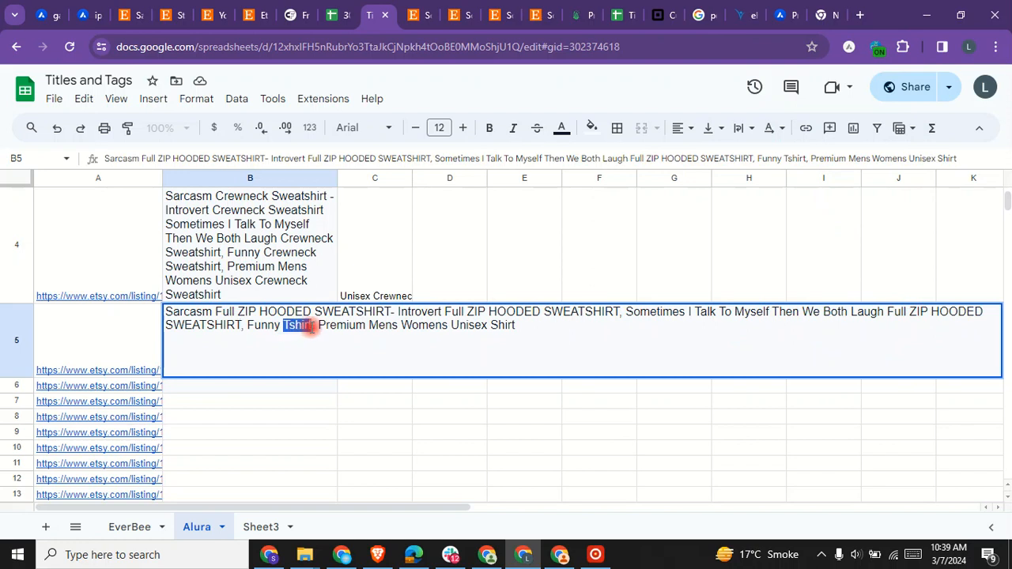
pyautogui.rightClick(310, 327)
pyautogui.click(368, 140)
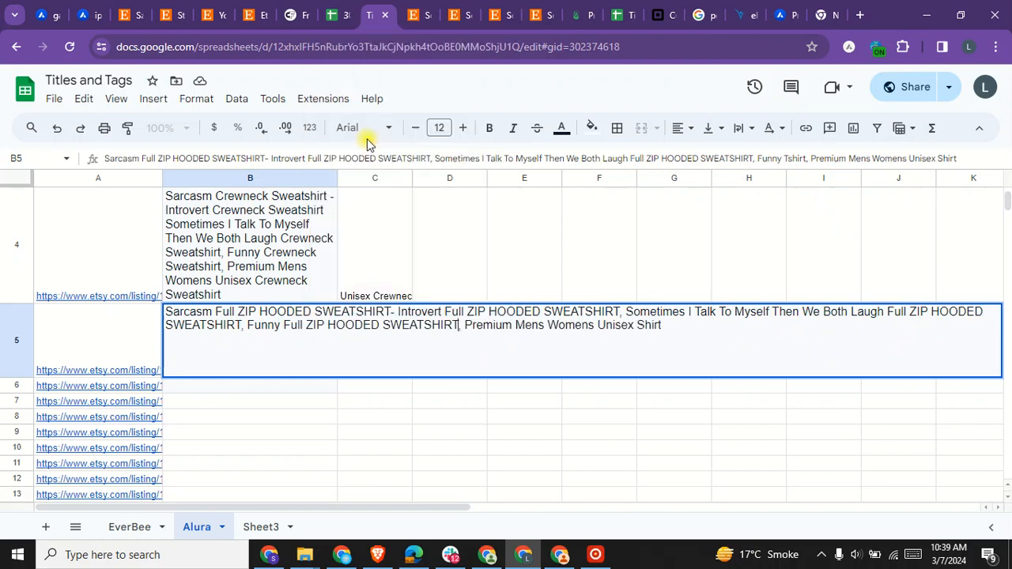
pyautogui.rightClick(662, 326)
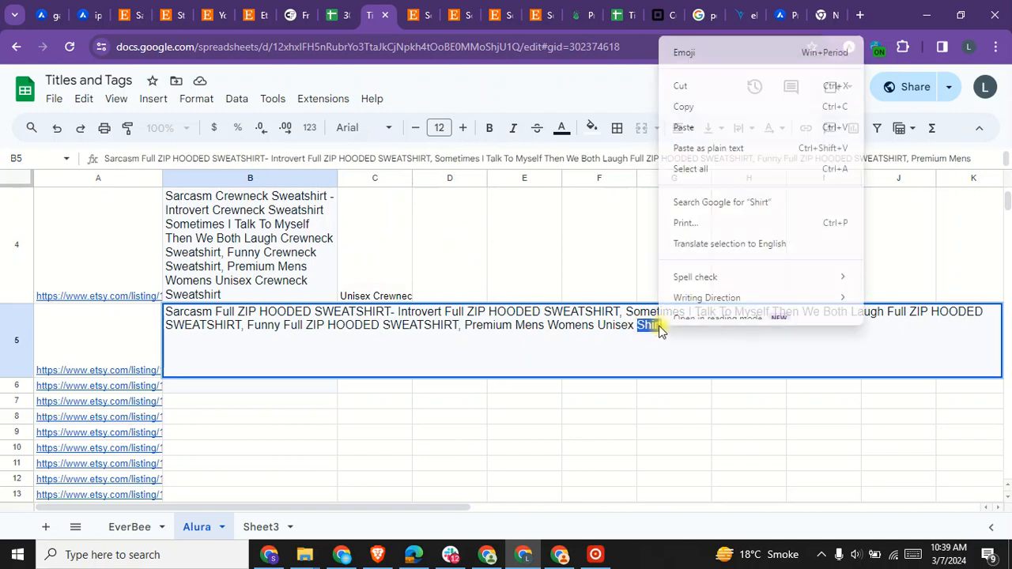
pyautogui.click(672, 140)
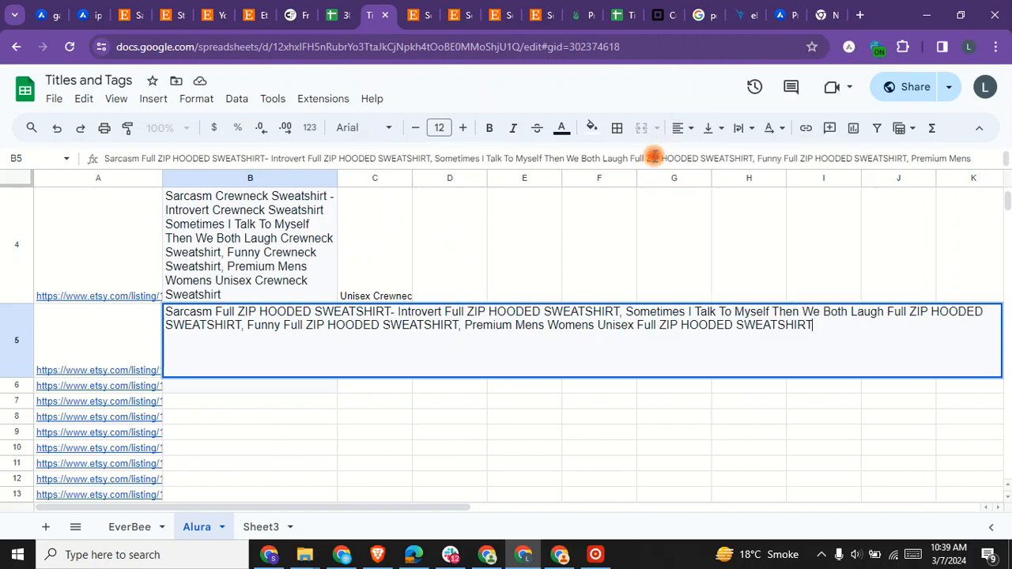
# Fill the tags from C4 down into C5 and change the first tag there to "Unisex Full ZIP HOODED SWEATSHIRT".
pyautogui.click(409, 279)
pyautogui.moveTo(412, 302); pyautogui.dragTo(411, 350)
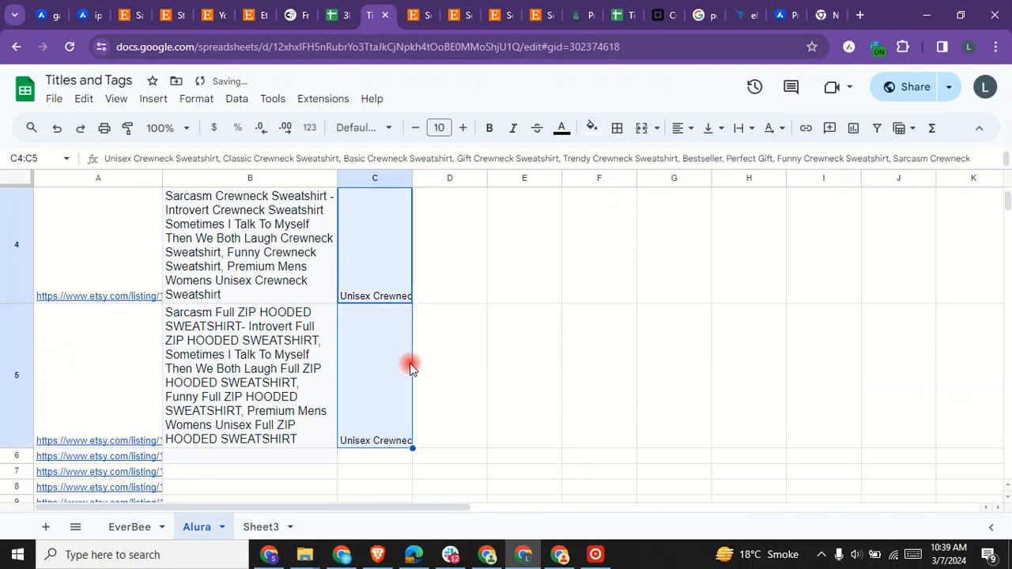
pyautogui.click(379, 393)
pyautogui.doubleClick(378, 394)
pyautogui.click(464, 310)
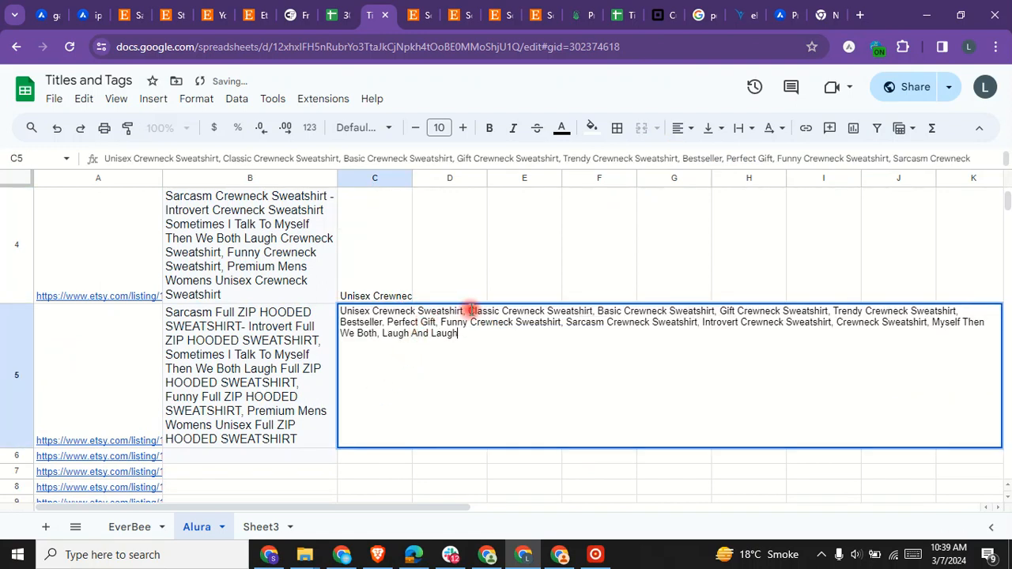
pyautogui.moveTo(449, 310); pyautogui.dragTo(374, 305)
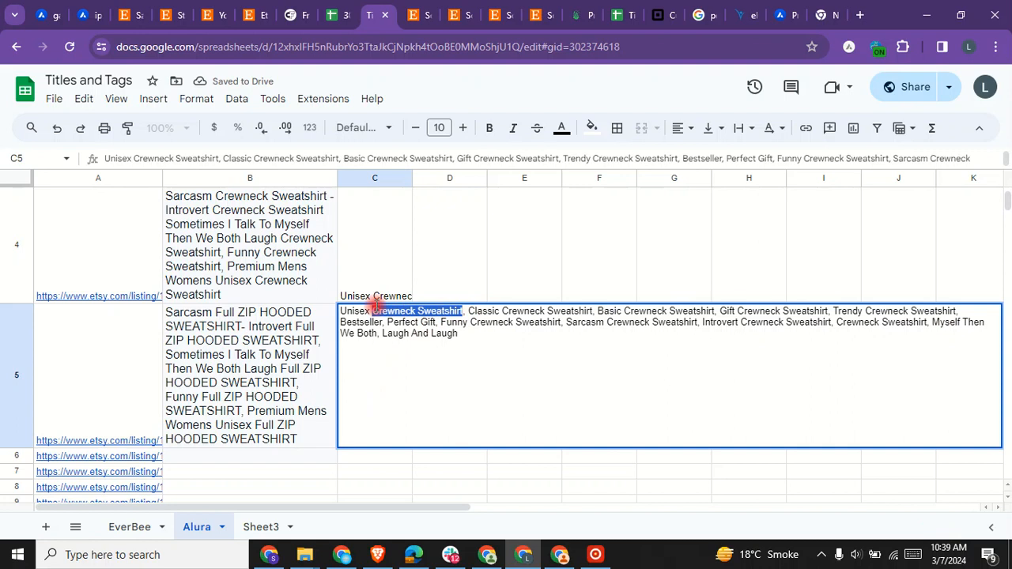
pyautogui.rightClick(392, 311)
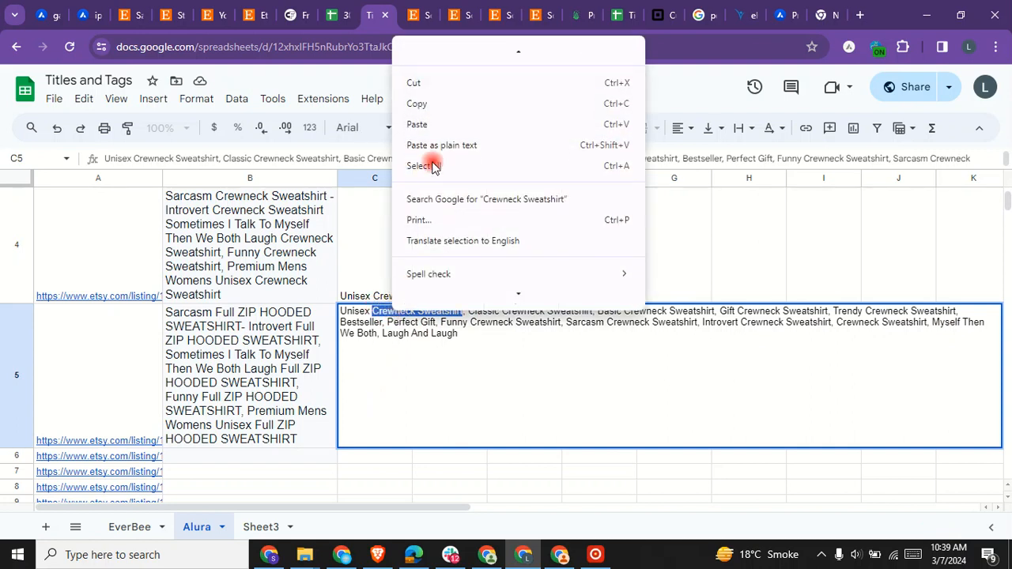
pyautogui.click(438, 125)
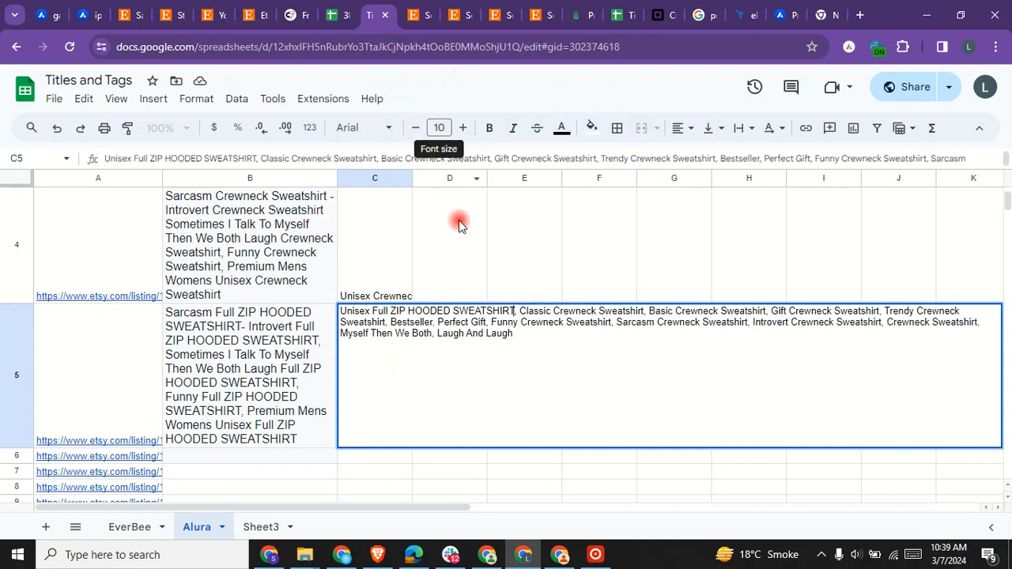
# Shorten the first tag in C5 to "Unisex ZIP SWEATSHIRT" and copy "ZIP SWEATSHIRT" from it.
pyautogui.moveTo(449, 310); pyautogui.dragTo(404, 311)
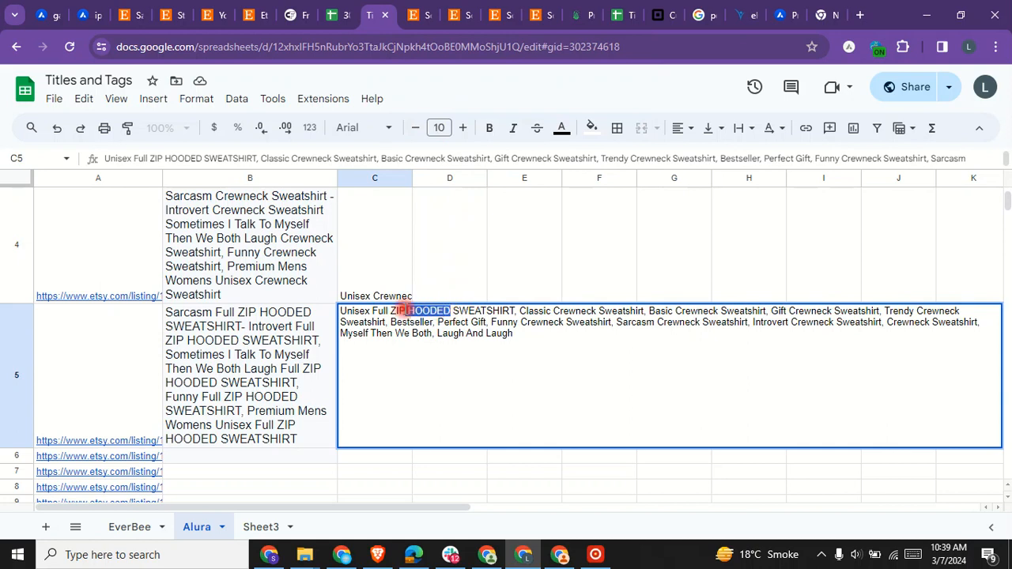
pyautogui.click(389, 311)
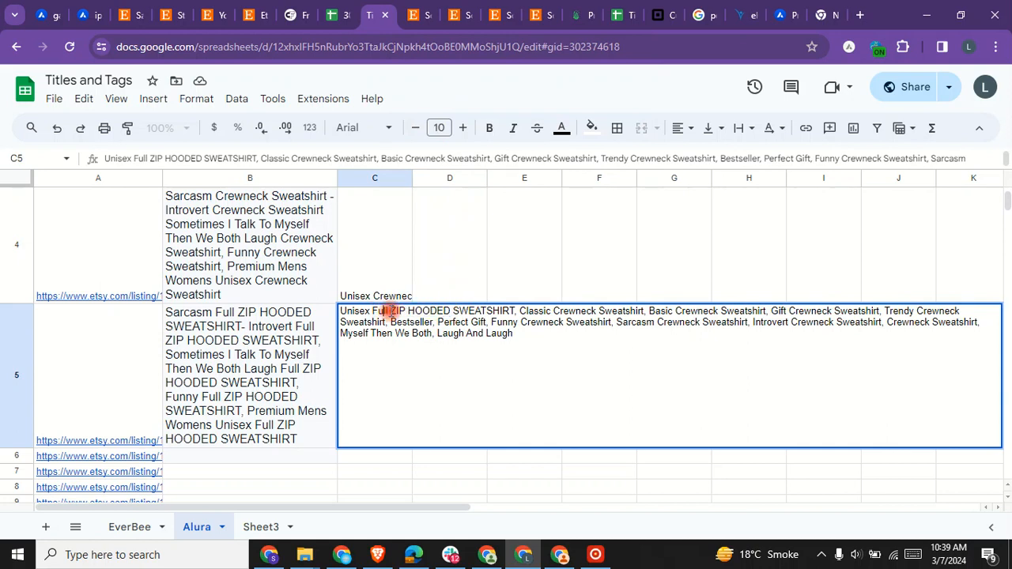
pyautogui.press('BackSpace')
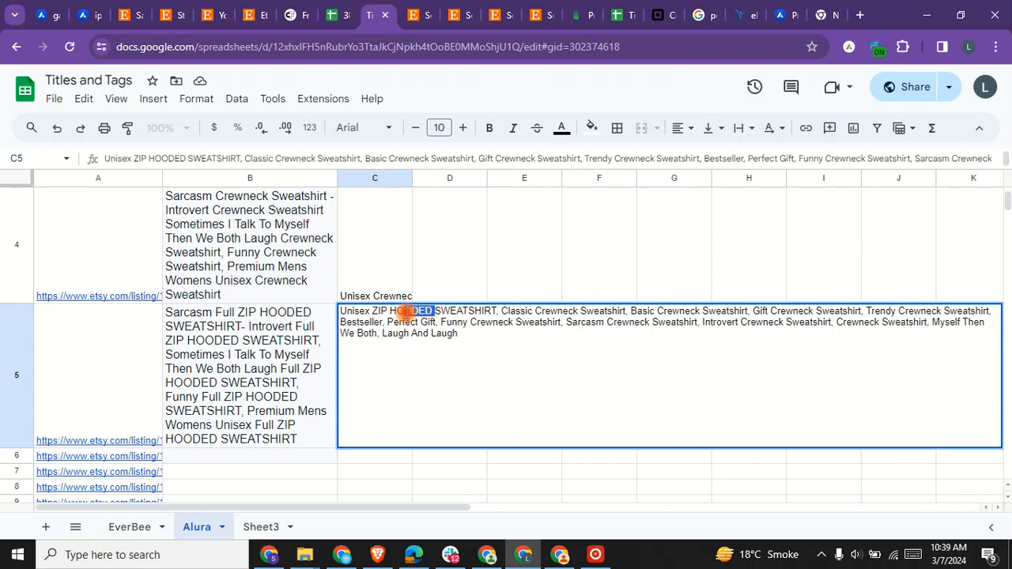
pyautogui.press('BackSpace')
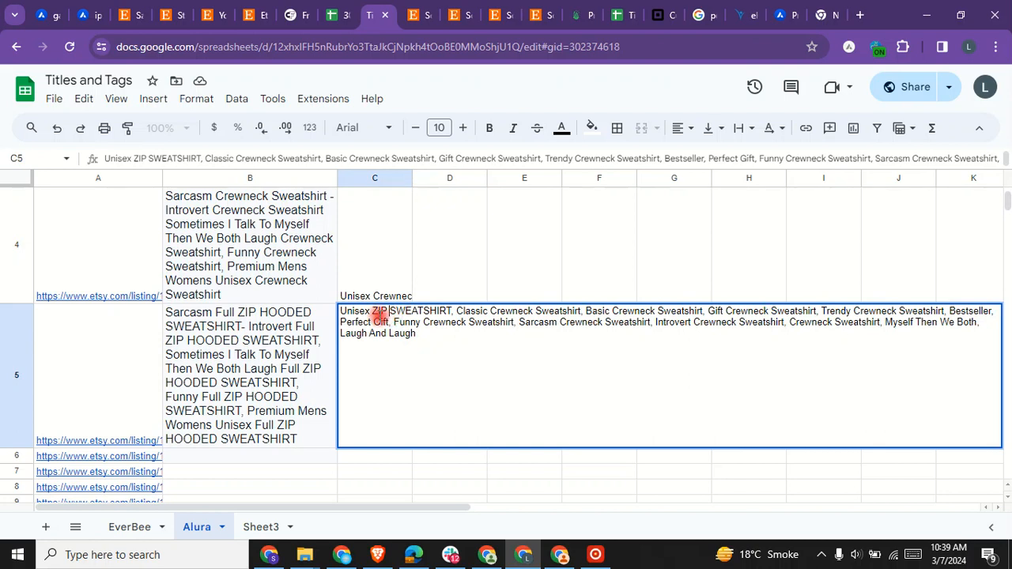
pyautogui.moveTo(375, 311); pyautogui.dragTo(449, 311)
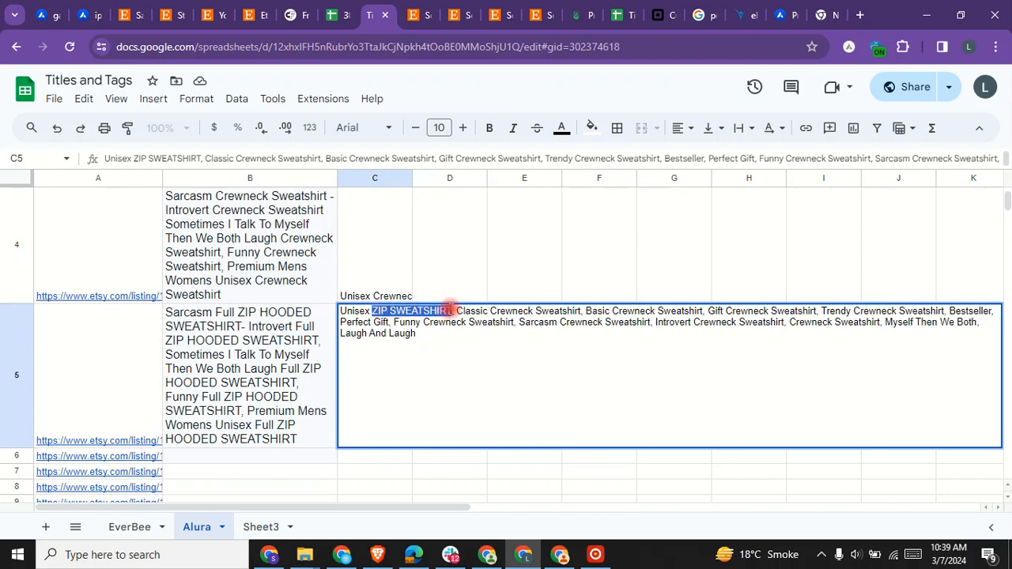
pyautogui.rightClick(448, 311)
pyautogui.click(488, 102)
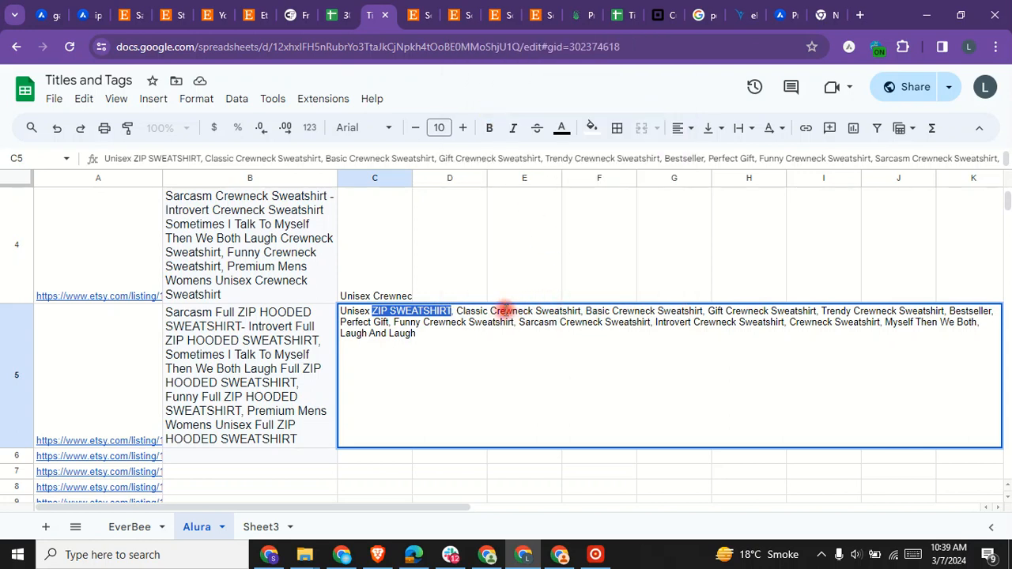
# In the C5 tags, replace "Crewneck Sweatshirt" after "Classic" and after "Basic" with "ZIP SWEATSHIRT".
pyautogui.moveTo(491, 311); pyautogui.dragTo(579, 310)
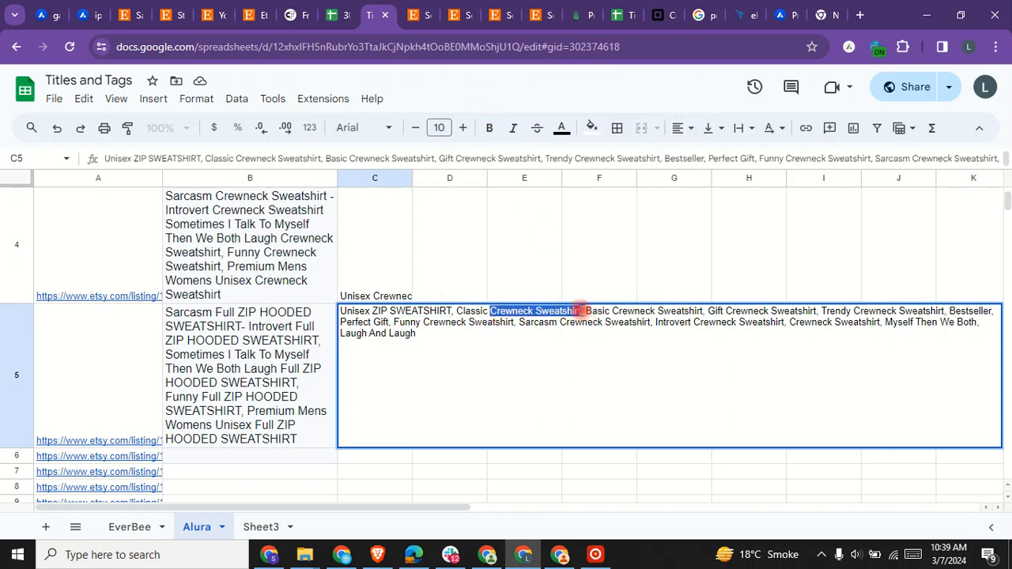
pyautogui.rightClick(581, 311)
pyautogui.click(622, 126)
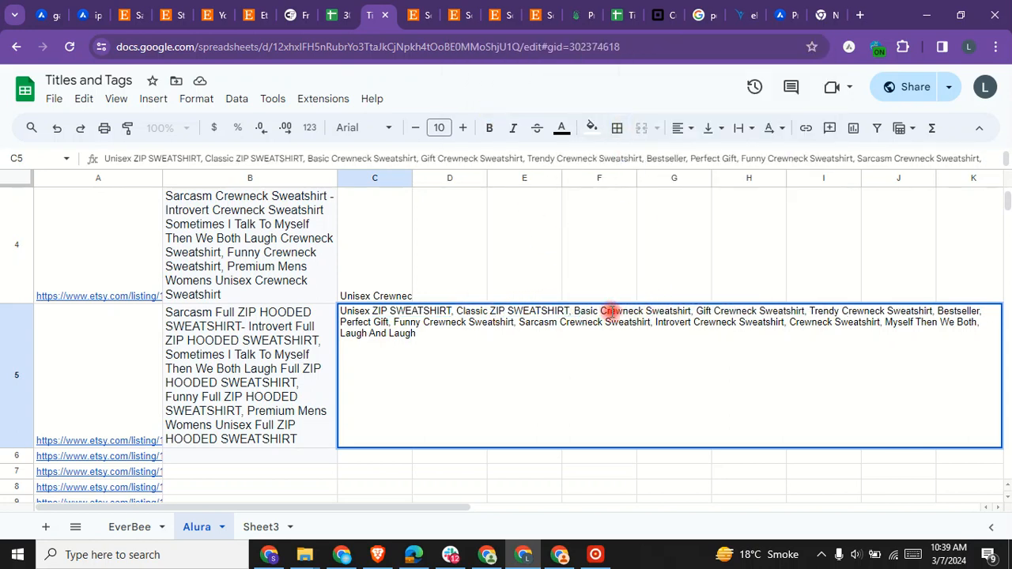
pyautogui.moveTo(601, 311); pyautogui.dragTo(696, 311)
pyautogui.rightClick(690, 307)
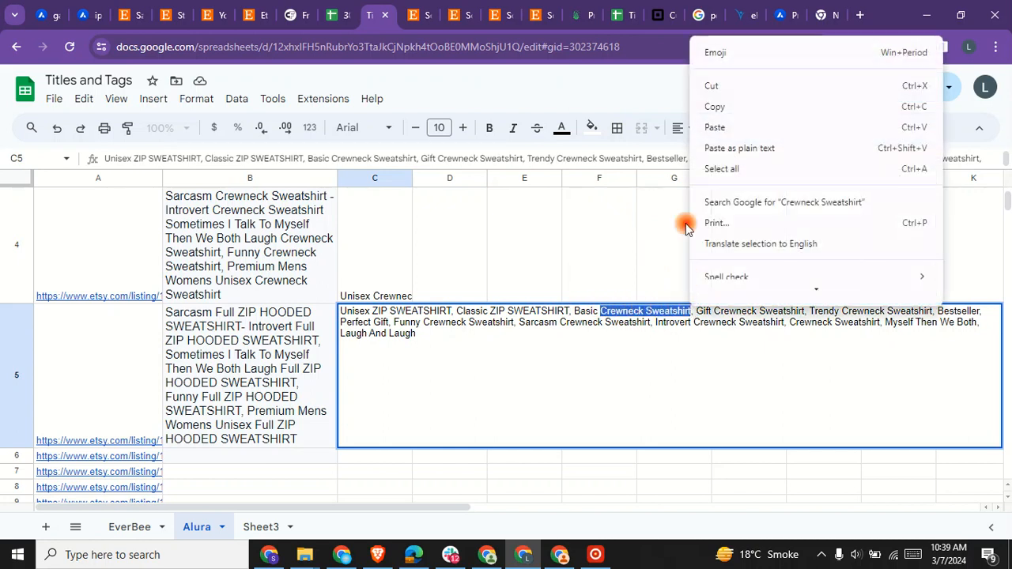
pyautogui.click(715, 127)
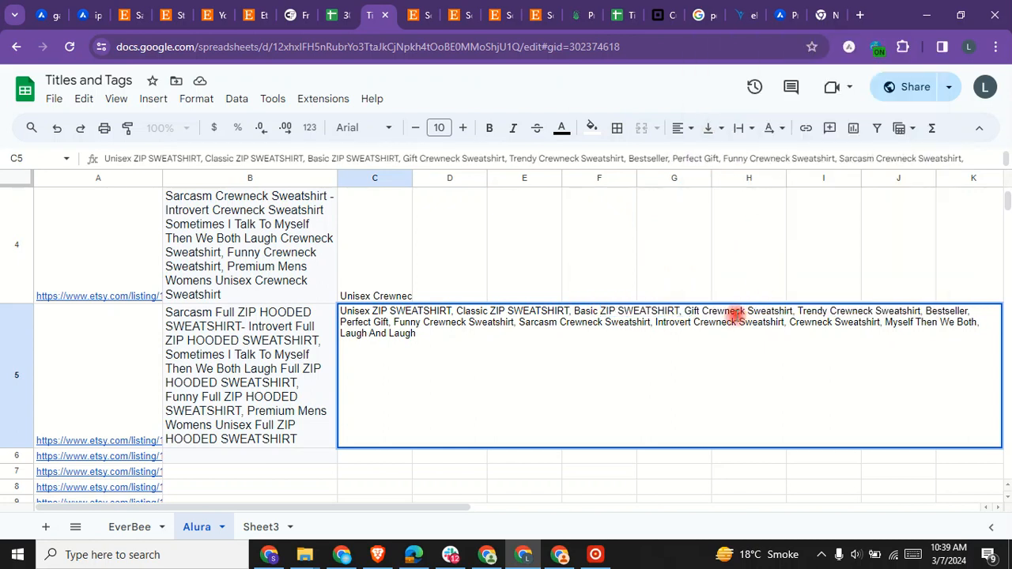
# Replace "Crewneck Sweatshirt" in the "Gift" and "Trendy" tags of C5 with "ZIP SWEATSHIRT".
pyautogui.moveTo(702, 311); pyautogui.dragTo(785, 311)
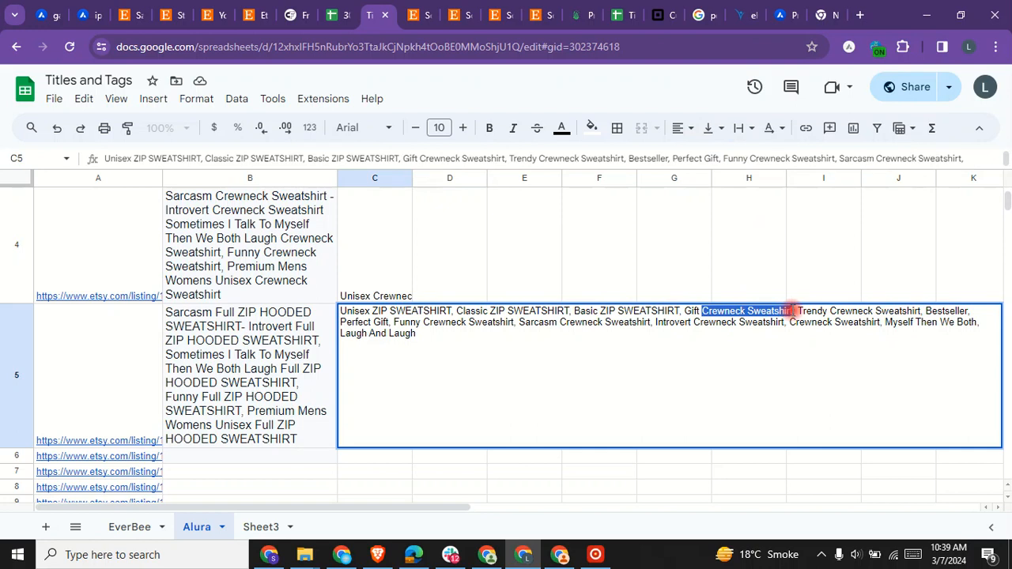
pyautogui.rightClick(794, 311)
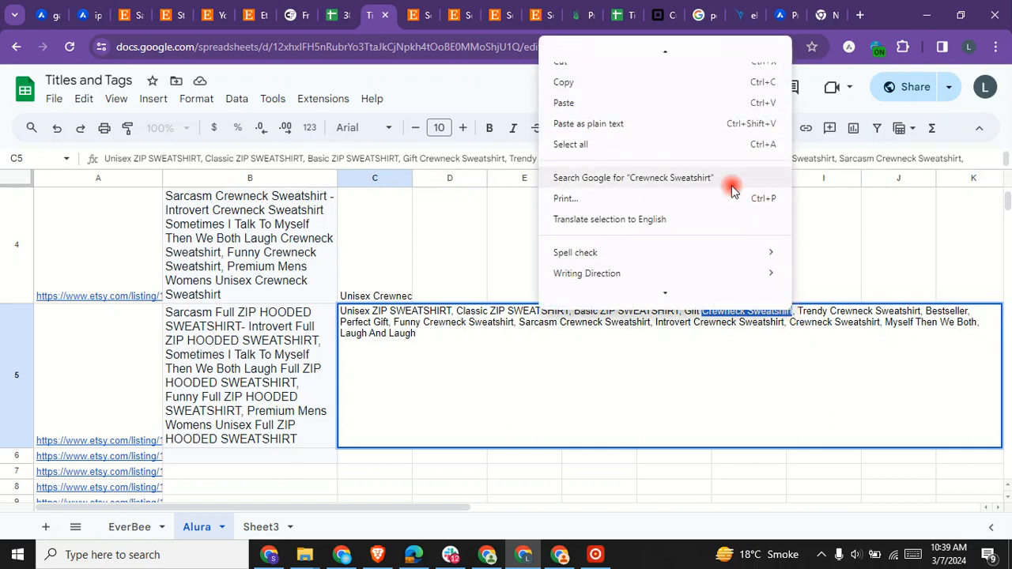
pyautogui.click(690, 119)
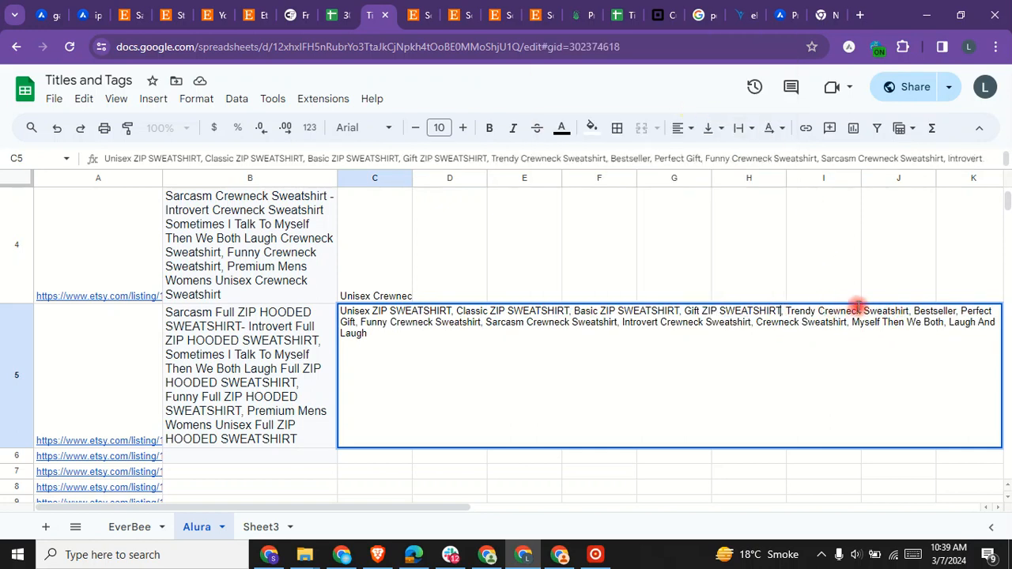
pyautogui.moveTo(836, 311); pyautogui.dragTo(902, 311)
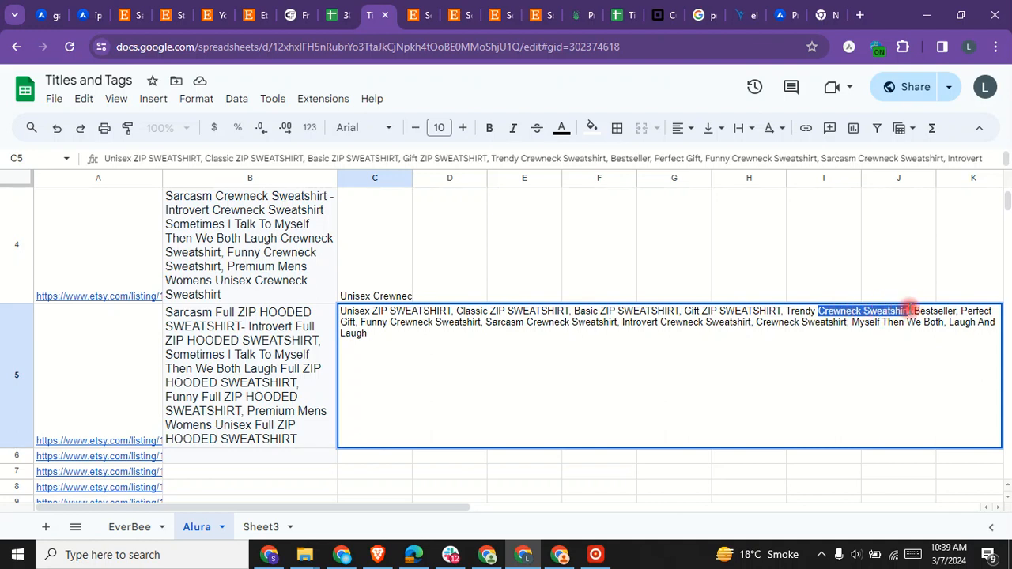
pyautogui.rightClick(910, 309)
pyautogui.click(733, 124)
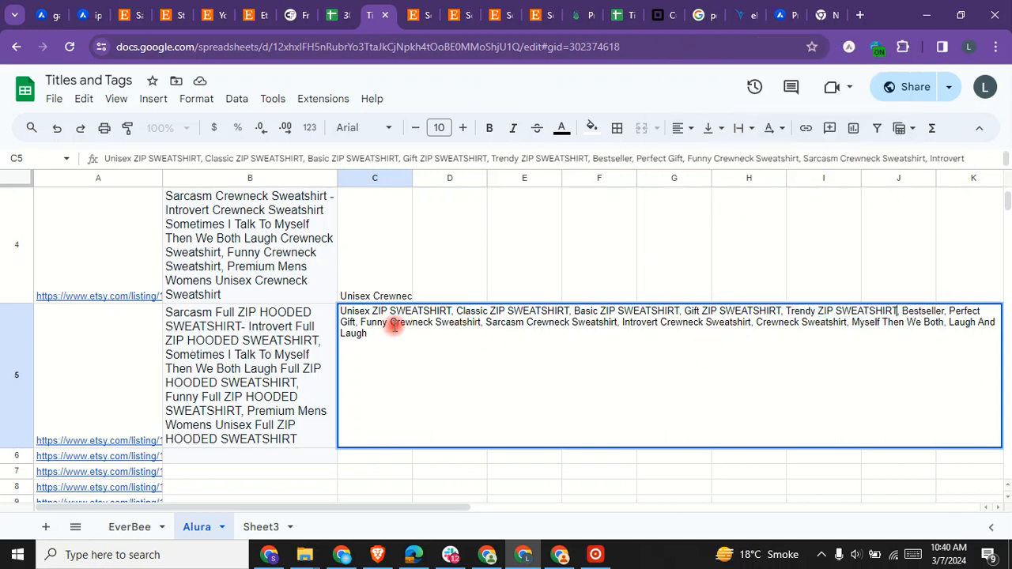
# Change the "Funny" and "Sarcasm" tags in C5 to end in "ZIP SWEATSHIRT" instead of "Crewneck Sweatshirt".
pyautogui.moveTo(391, 323); pyautogui.dragTo(479, 325)
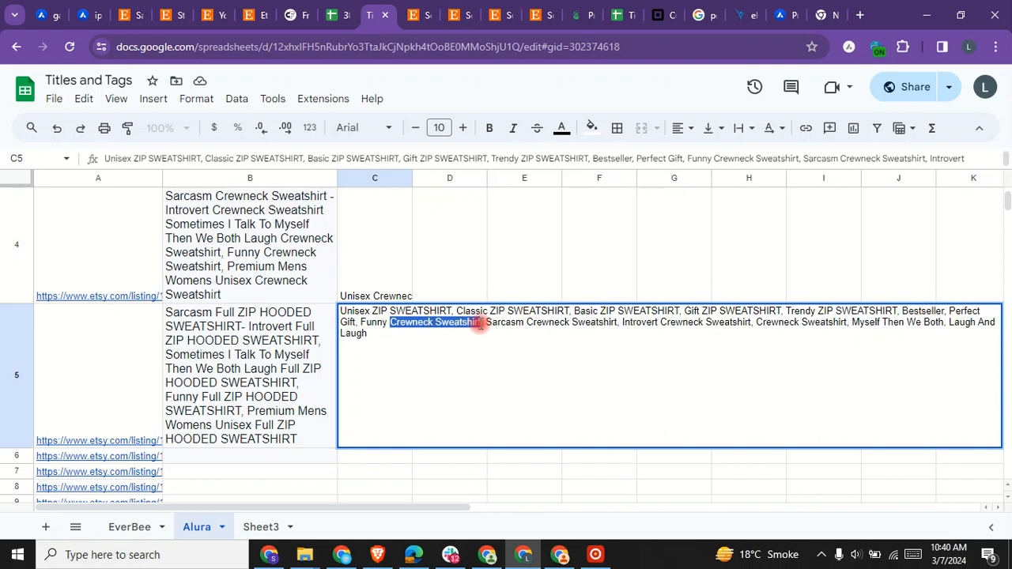
pyautogui.rightClick(480, 325)
pyautogui.click(514, 129)
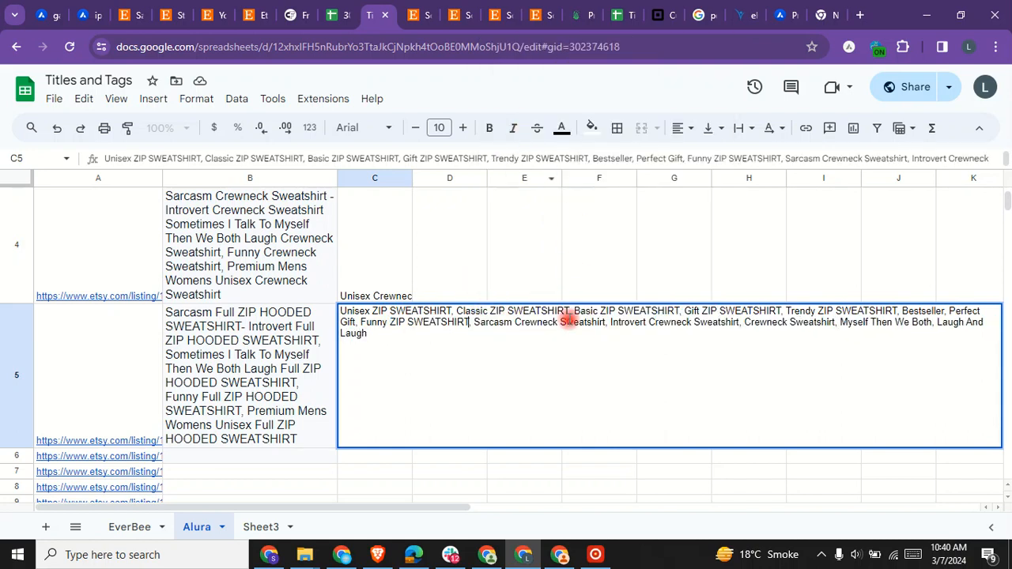
pyautogui.moveTo(518, 323); pyautogui.dragTo(617, 325)
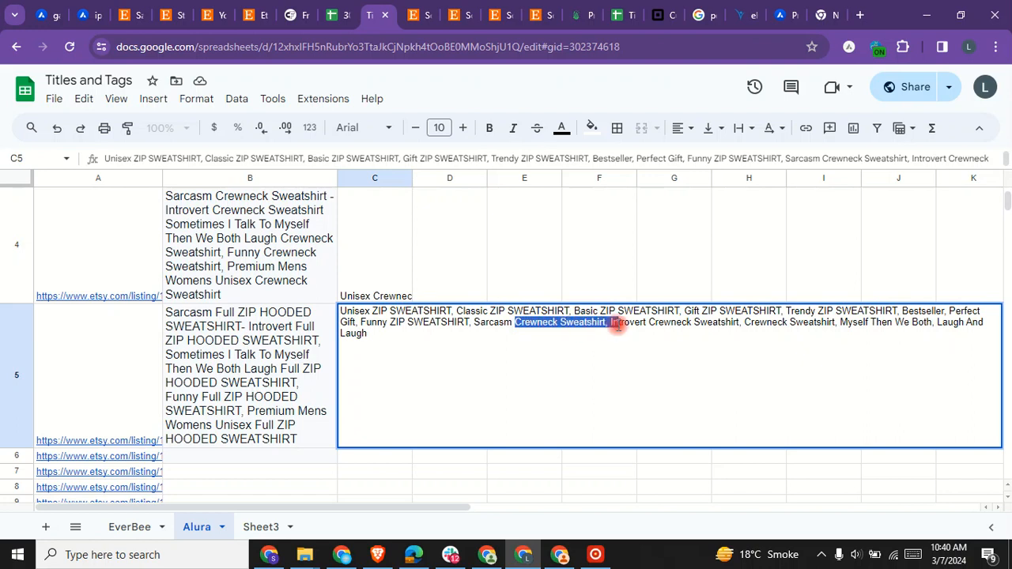
pyautogui.rightClick(602, 326)
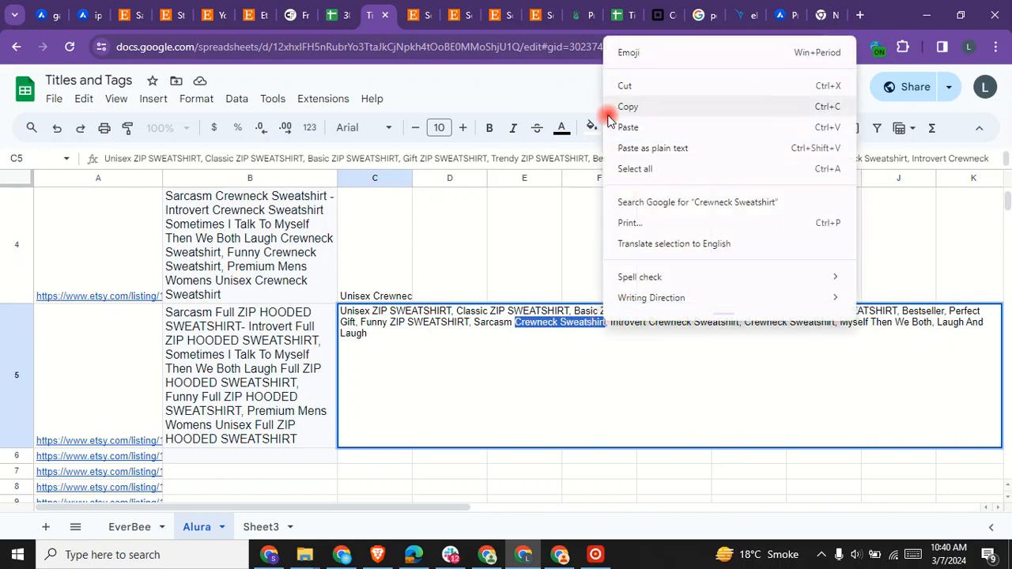
pyautogui.click(620, 127)
# Replace "Crewneck Sweatshirt" after "Introvert" and in the standalone tag of C5 with "ZIP SWEATSHIRT", and finish editing the cell.
pyautogui.moveTo(638, 324); pyautogui.dragTo(731, 327)
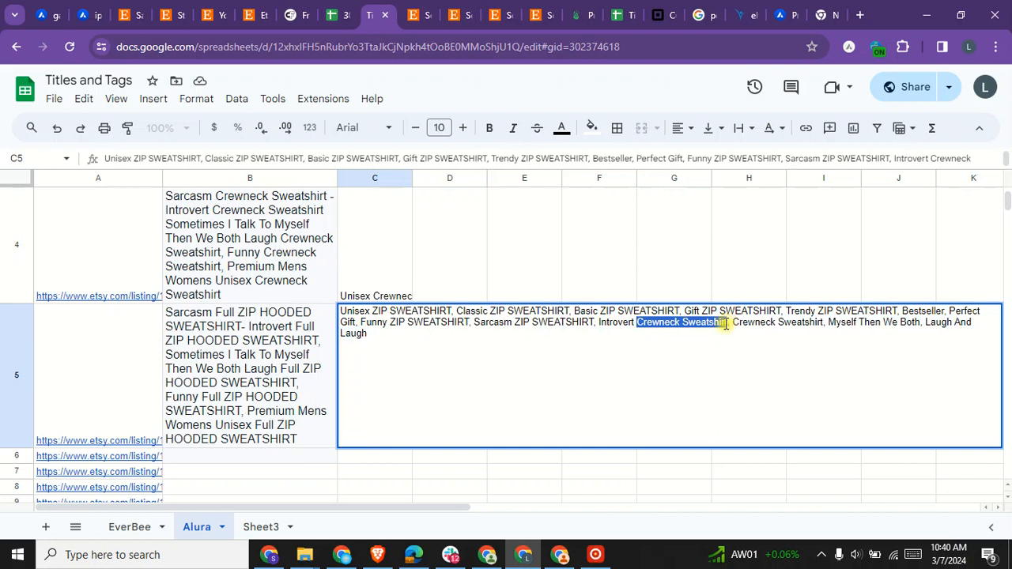
pyautogui.rightClick(725, 324)
pyautogui.click(738, 124)
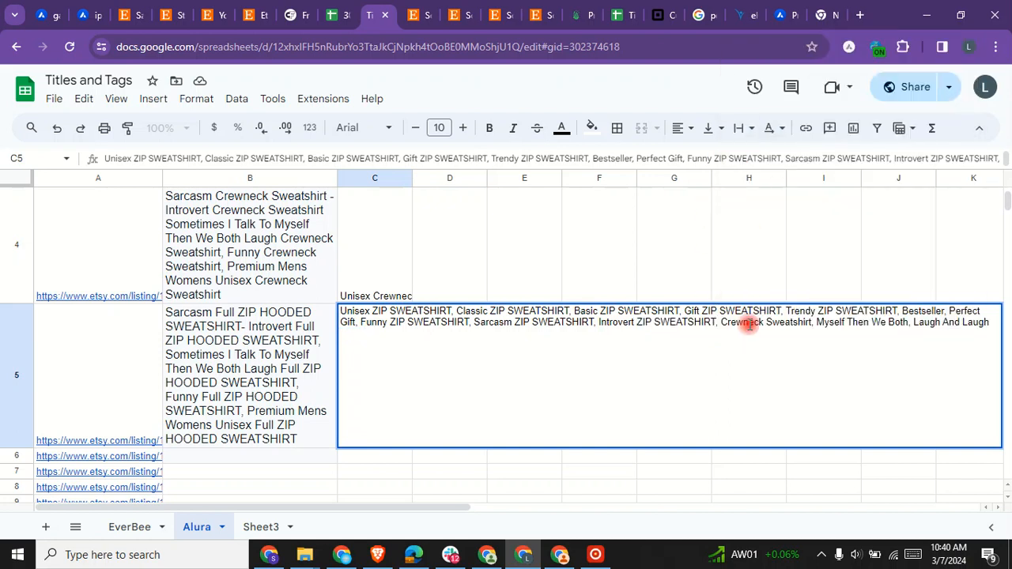
pyautogui.moveTo(724, 324); pyautogui.dragTo(795, 327)
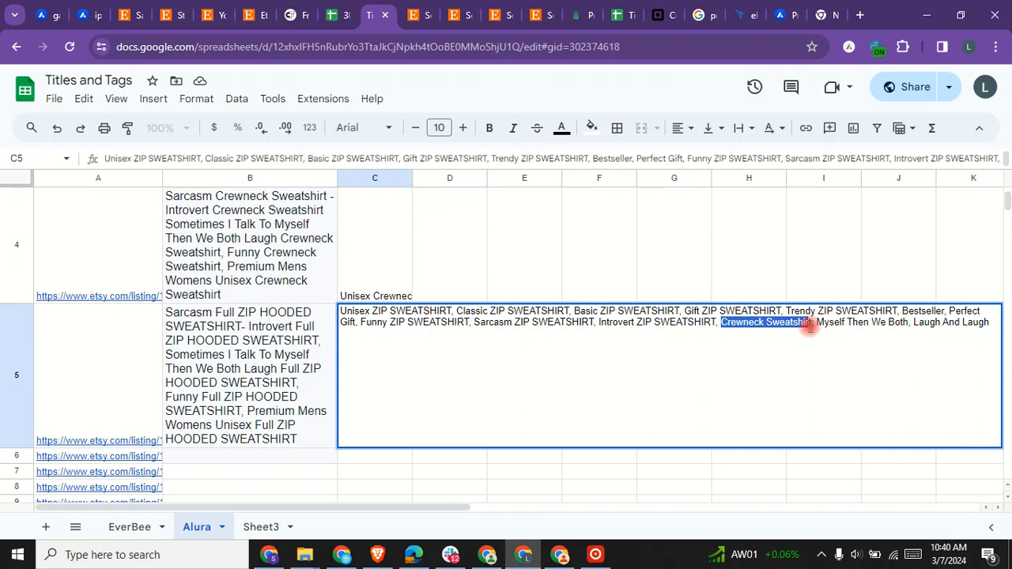
pyautogui.rightClick(811, 327)
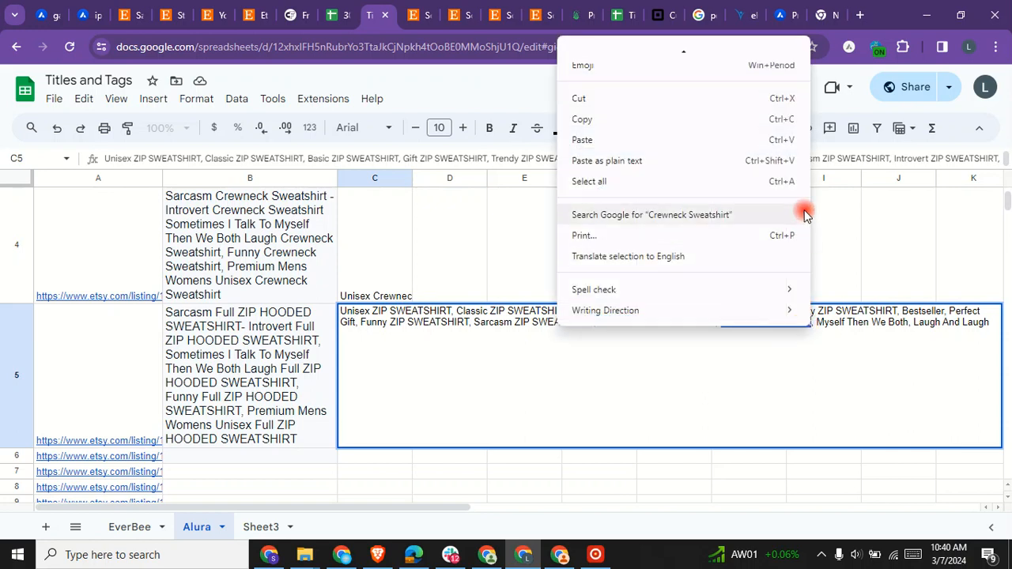
pyautogui.click(702, 140)
pyautogui.click(503, 494)
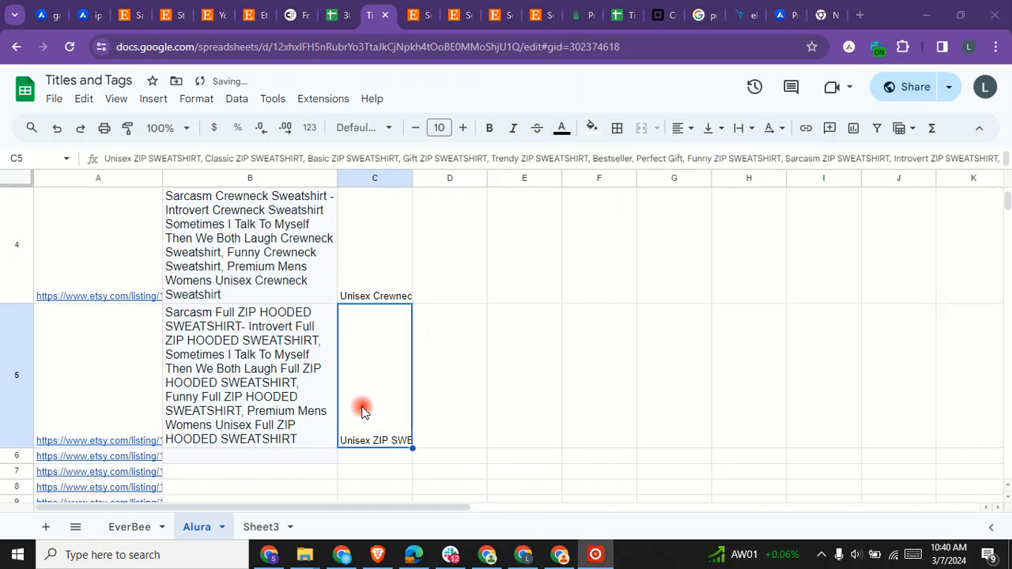
# Review the C5 tags, the B5 title and the C4 tags.
pyautogui.doubleClick(362, 407)
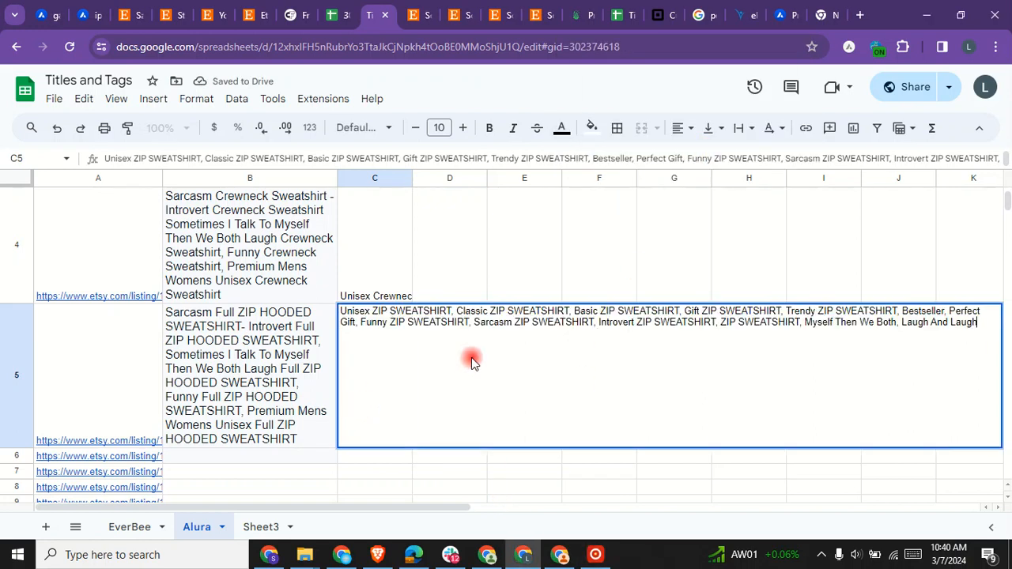
pyautogui.click(366, 250)
pyautogui.click(287, 410)
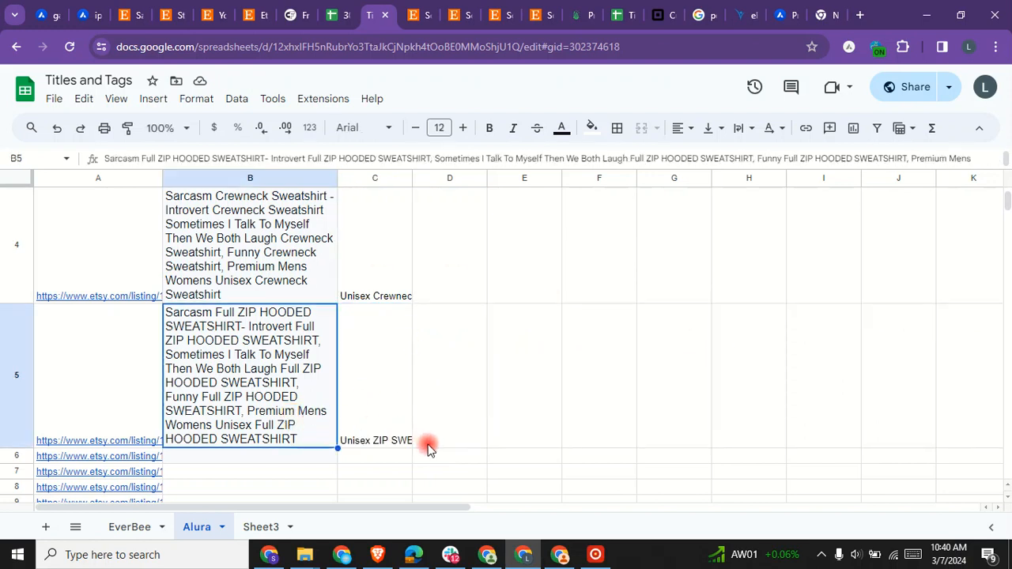
pyautogui.click(388, 418)
pyautogui.click(356, 290)
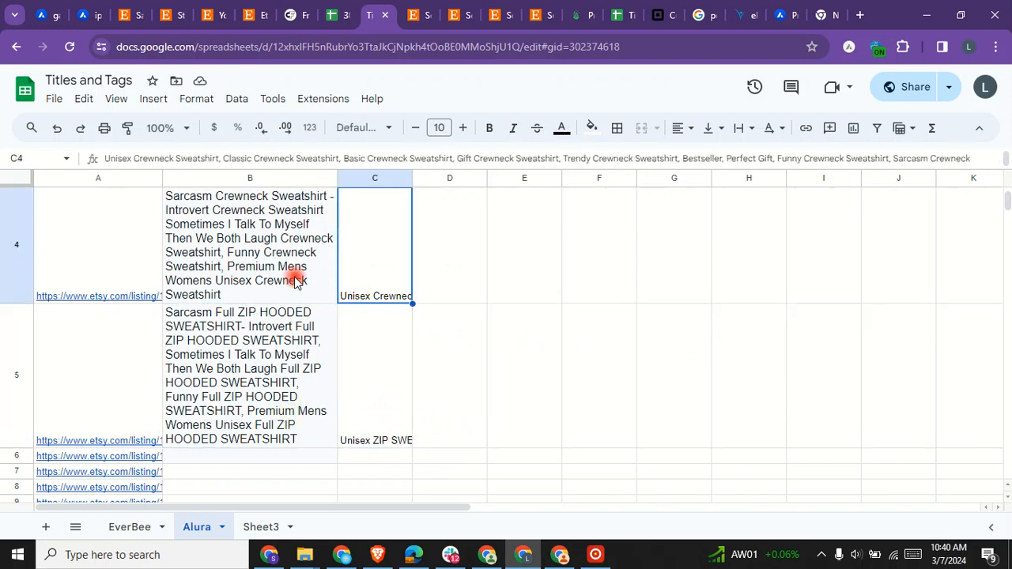
pyautogui.scroll(3, 337, 324)
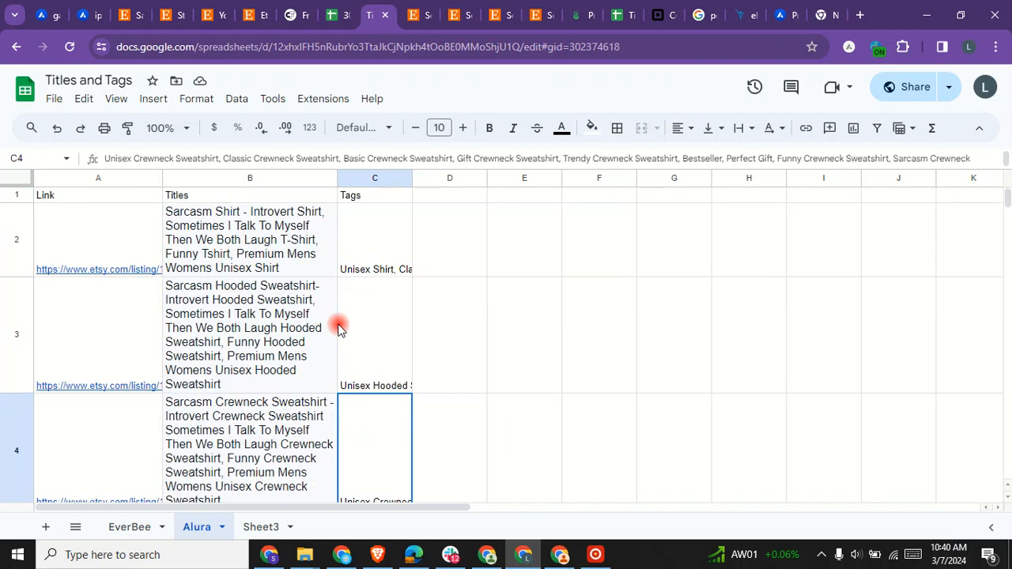
# Copy the hooded sweatshirt title in B3.
pyautogui.click(287, 269)
pyautogui.rightClick(287, 270)
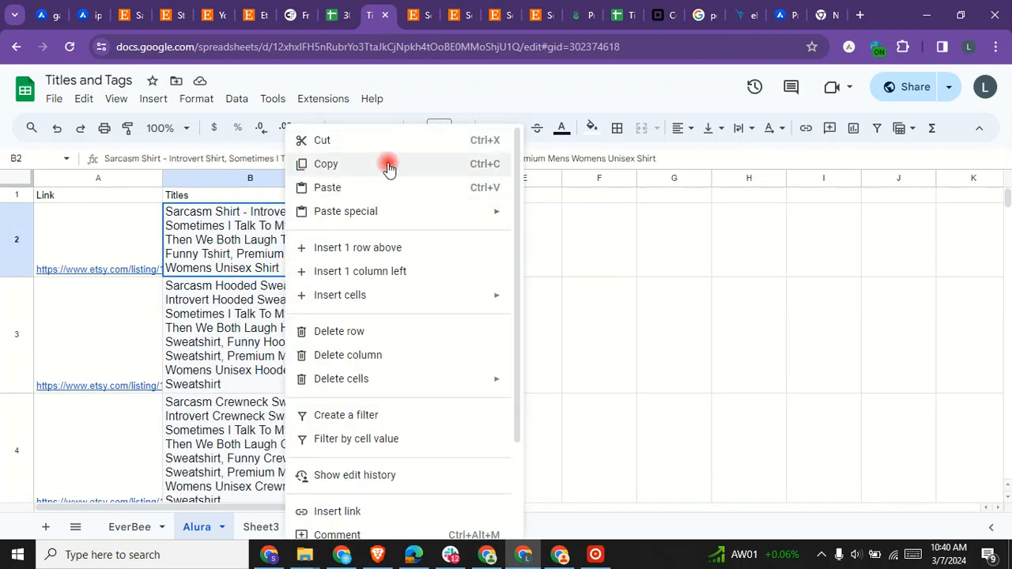
pyautogui.click(572, 319)
pyautogui.rightClick(277, 336)
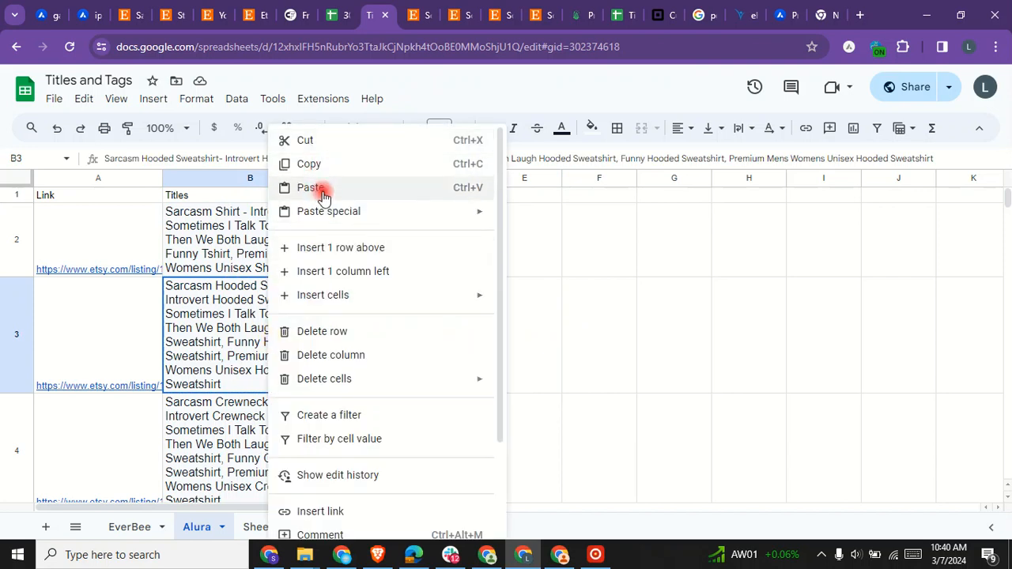
pyautogui.click(313, 165)
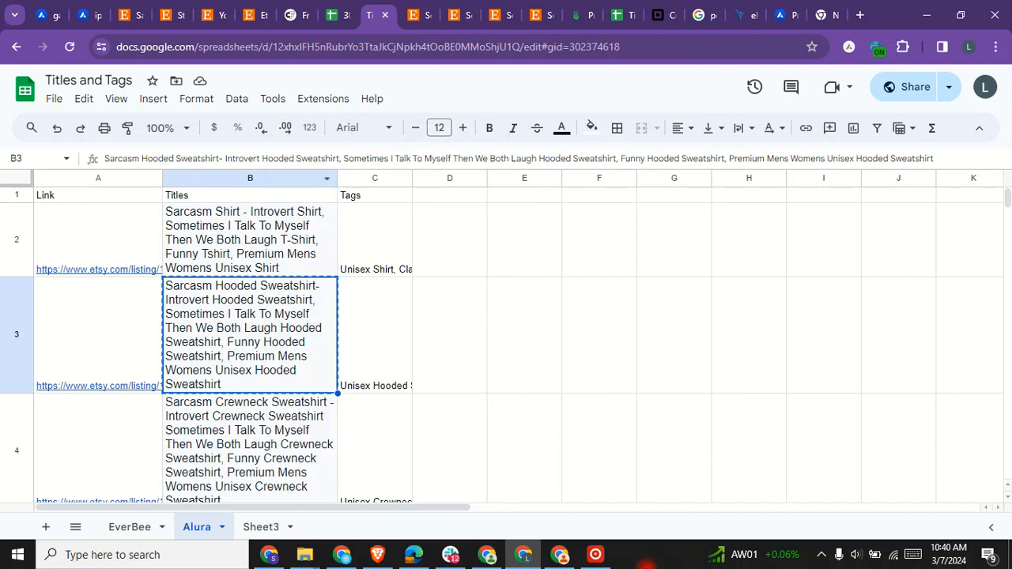
# Check the current title of the hooded sweatshirt listing on Etsy.
pyautogui.click(542, 10)
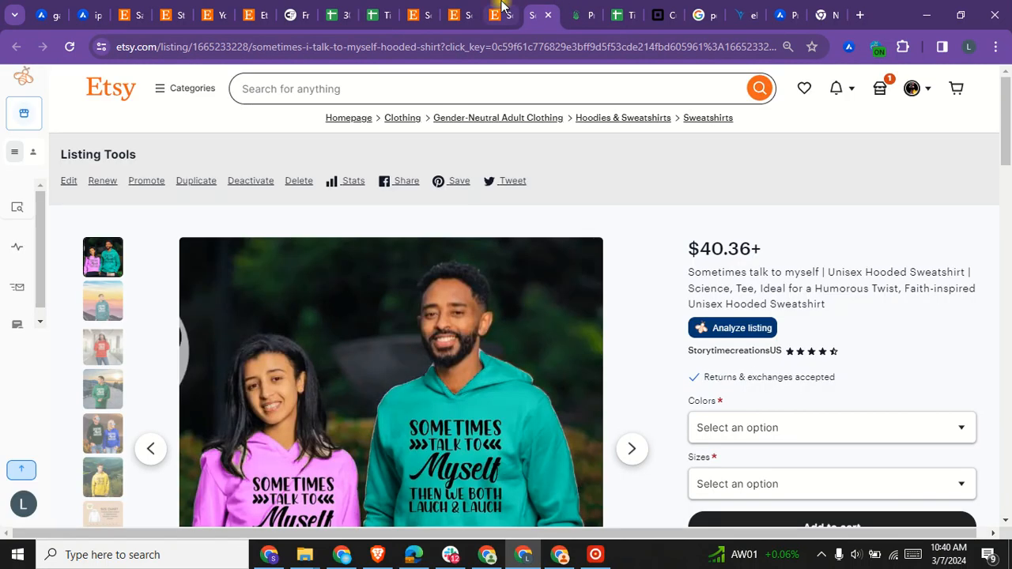
pyautogui.click(501, 8)
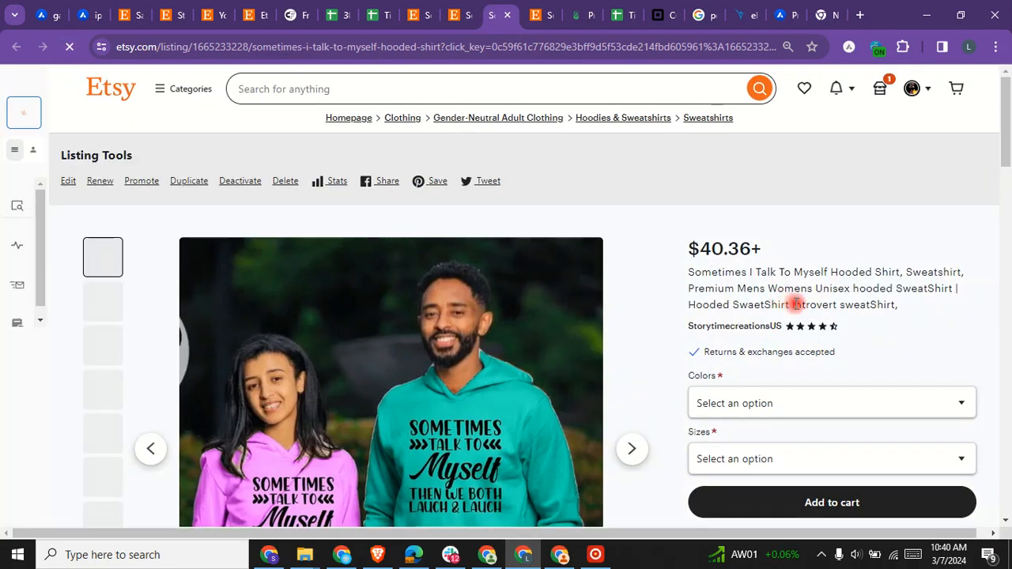
pyautogui.moveTo(754, 305); pyautogui.dragTo(781, 290)
pyautogui.click(932, 291)
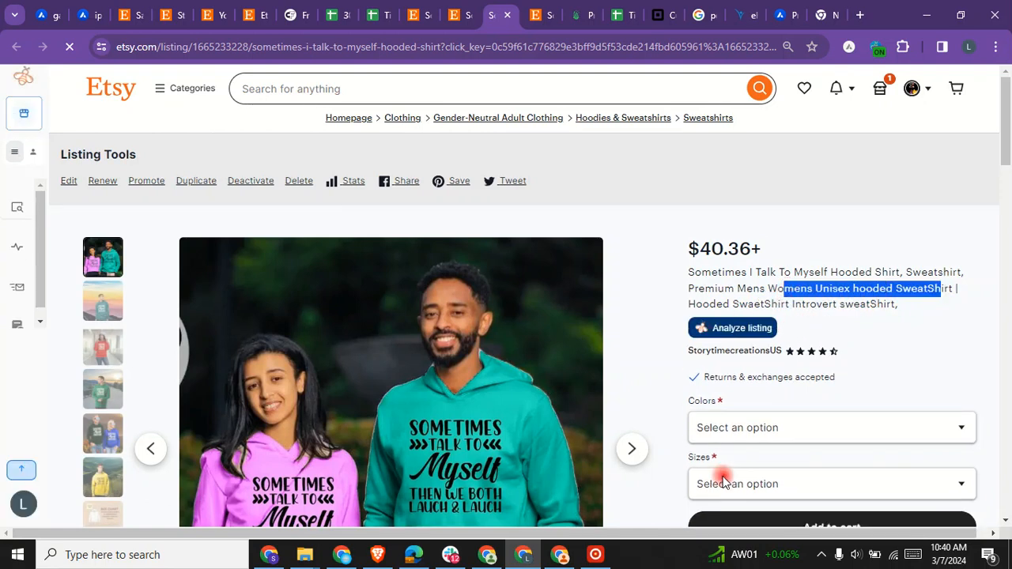
# Return to the Titles and Tags spreadsheet and copy the crewneck sweatshirt title in B4.
pyautogui.click(457, 10)
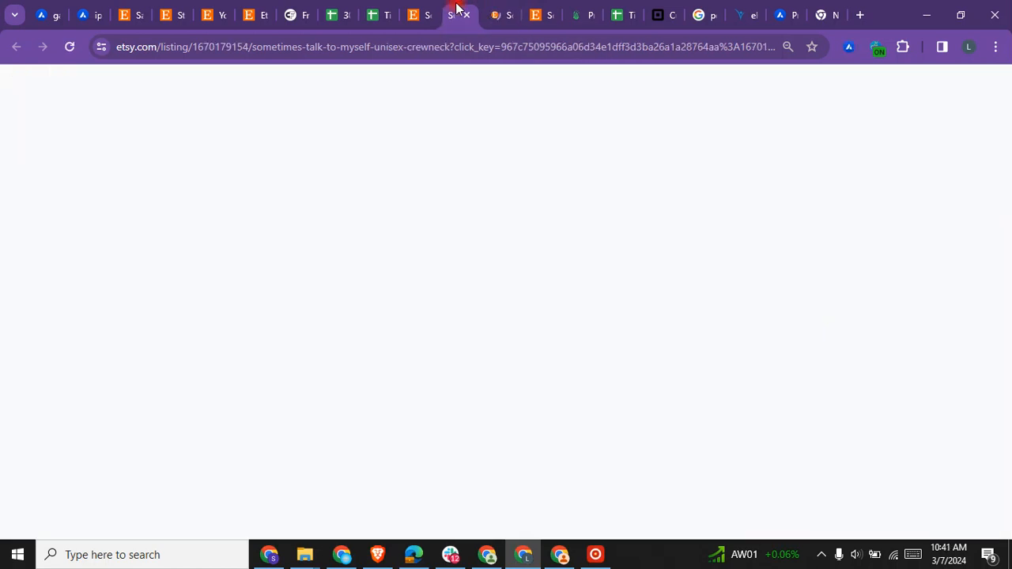
pyautogui.click(382, 9)
pyautogui.click(208, 439)
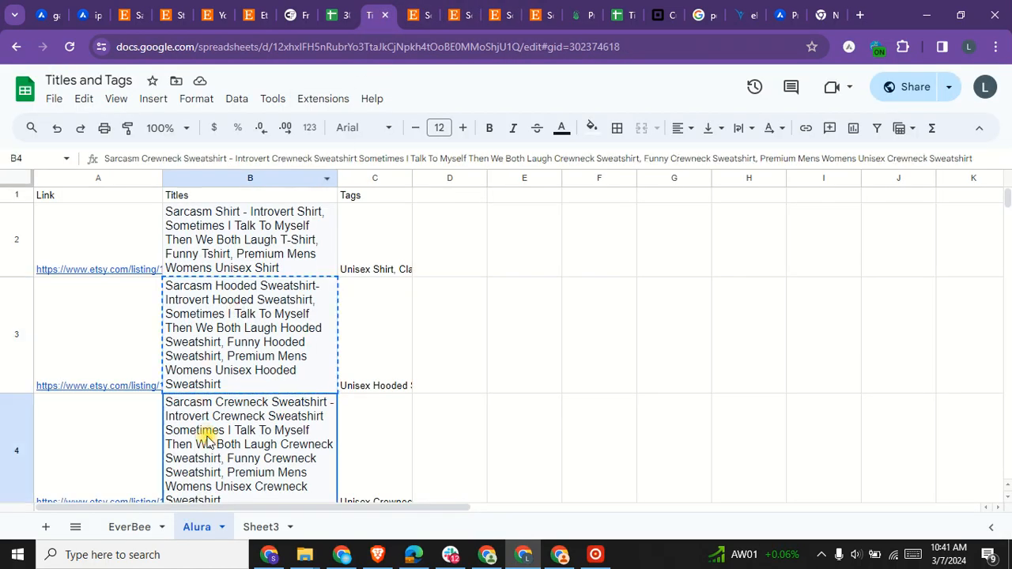
pyautogui.scroll(-1, 208, 435)
pyautogui.rightClick(215, 393)
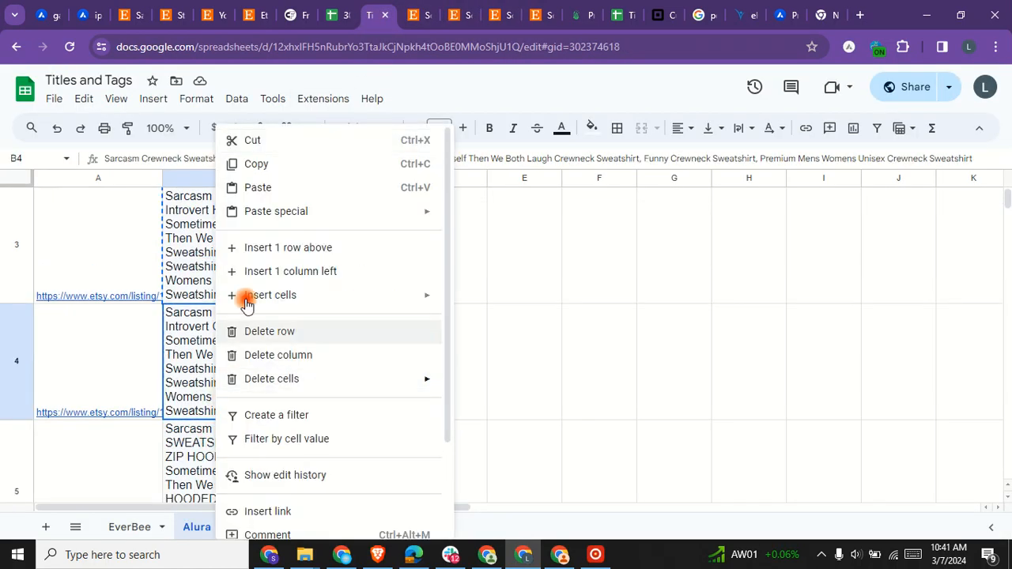
pyautogui.click(261, 164)
# Switch to the Etsy page of the unisex crewneck sweatshirt and open that listing for editing.
pyautogui.click(454, 14)
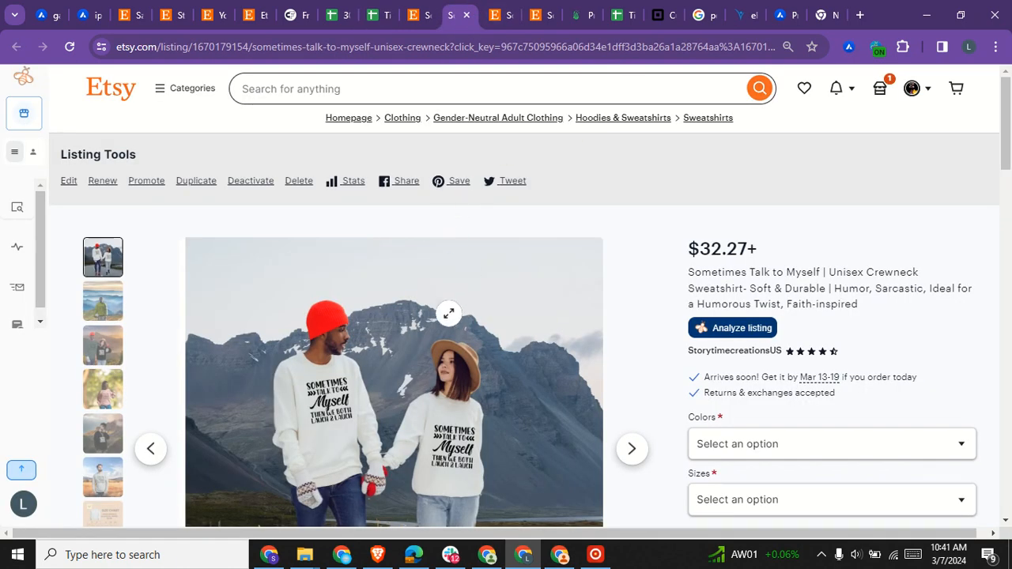
pyautogui.scroll(-1, 719, 350)
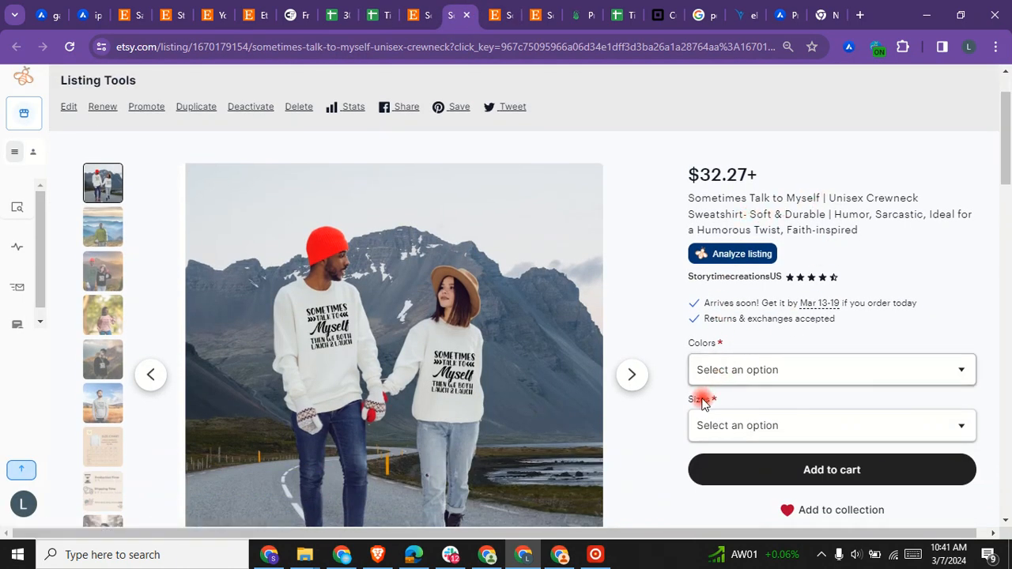
pyautogui.scroll(-1, 669, 364)
pyautogui.scroll(2, 666, 361)
pyautogui.moveTo(55, 153)
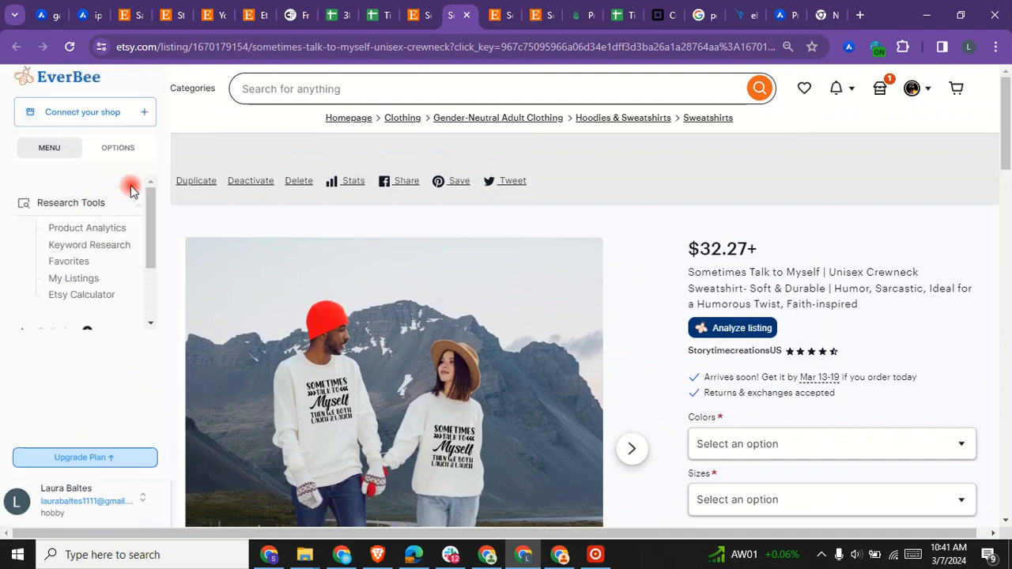
pyautogui.click(71, 183)
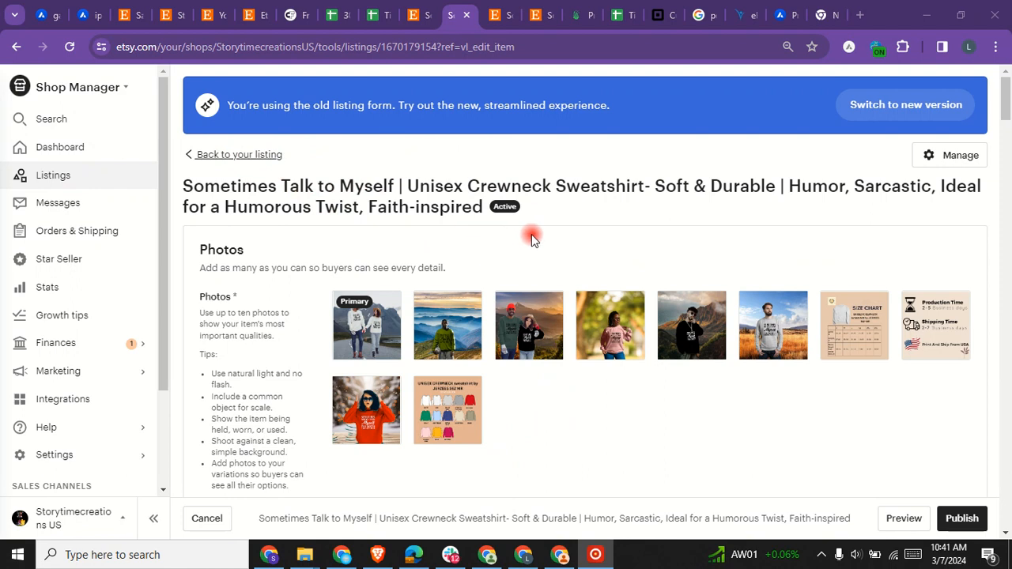
# Replace the crewneck listing's title with the copied "Sarcasm Crewneck Sweatshirt - Introvert Crewneck Sweatshirt…" title.
pyautogui.scroll(-10, 605, 219)
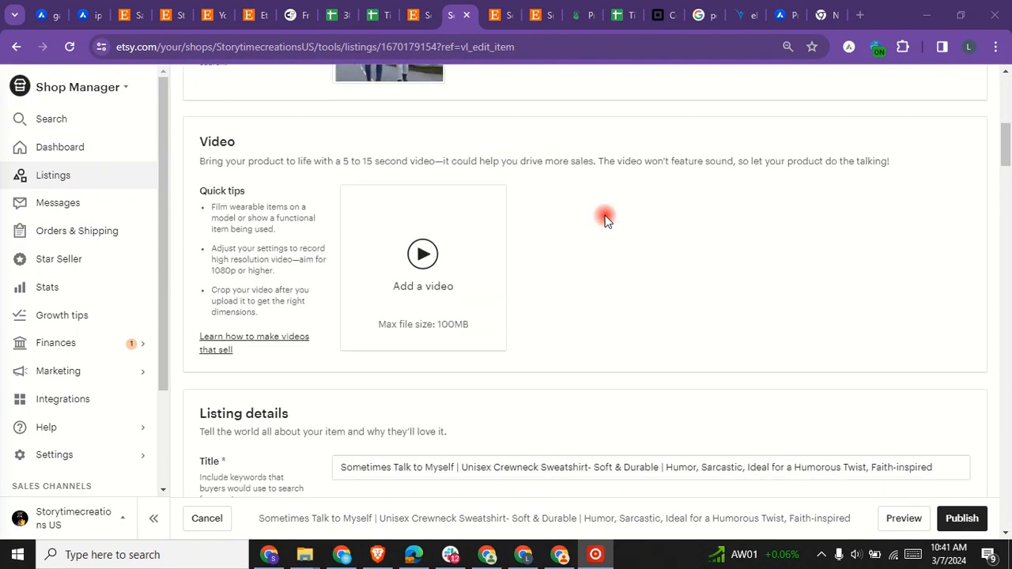
pyautogui.tripleClick(465, 172)
pyautogui.click(469, 172)
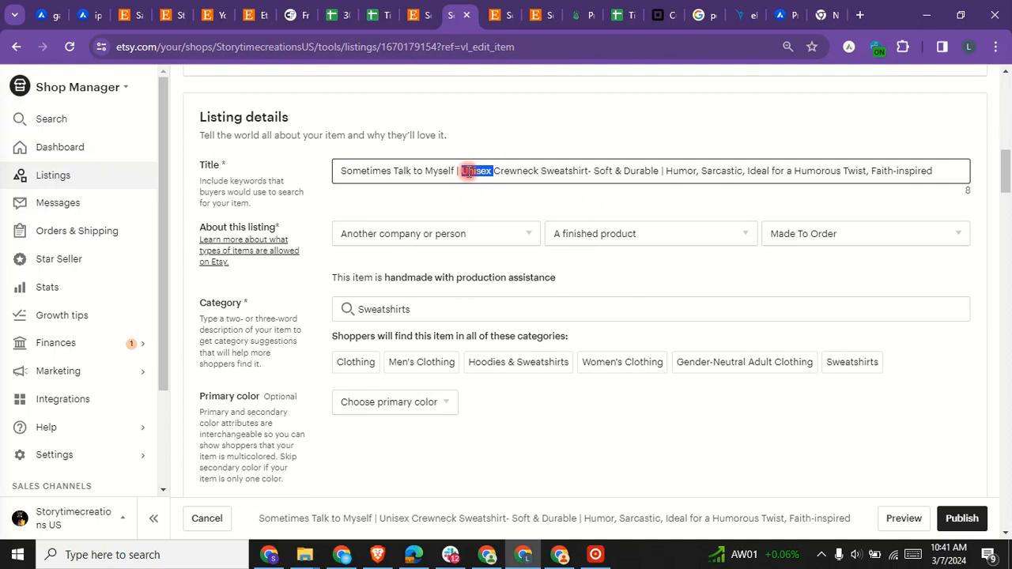
pyautogui.tripleClick(469, 171)
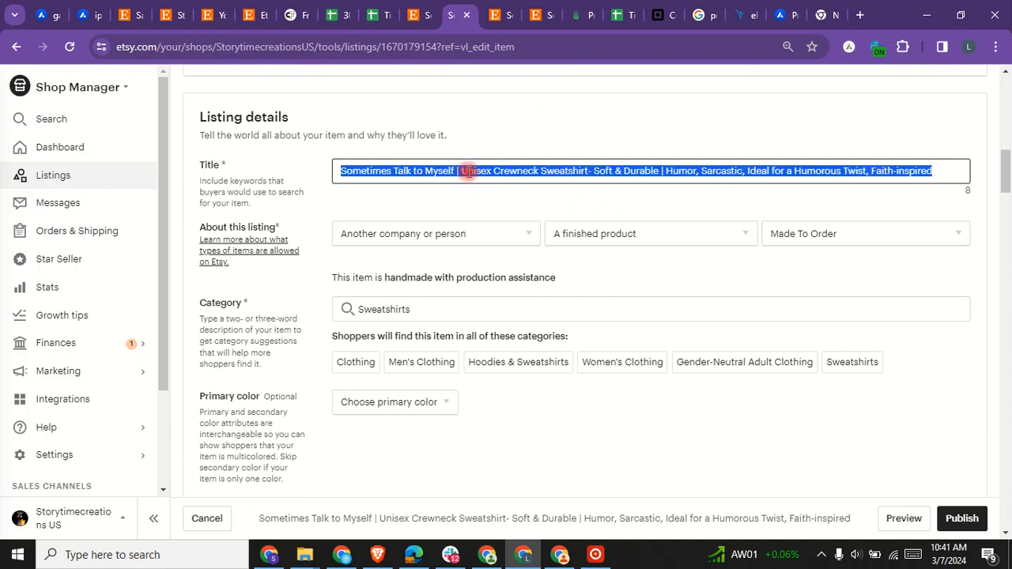
pyautogui.hotkey('ctrl', 'v')
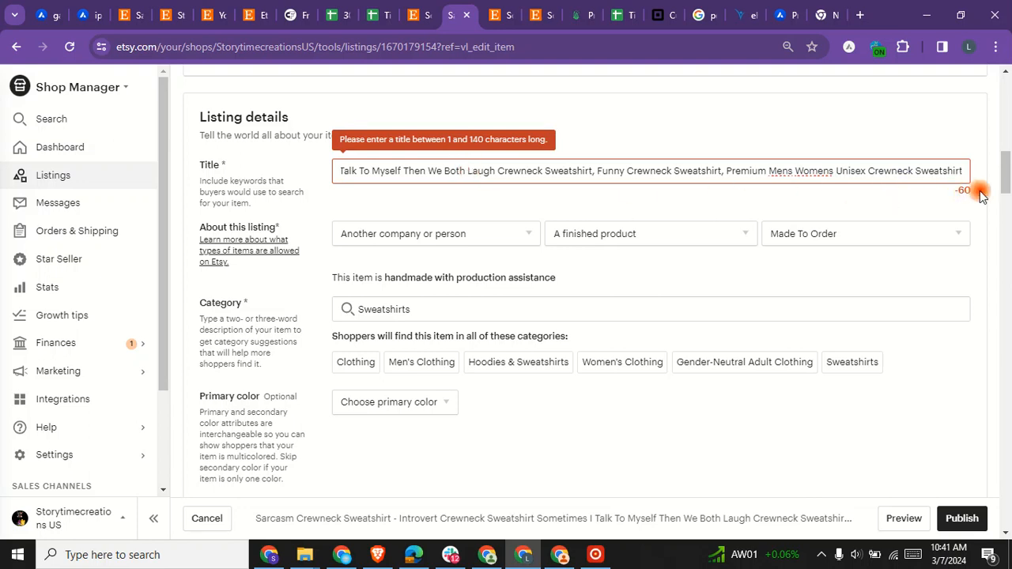
# Delete "Sarcasm" from the beginning of the listing title.
pyautogui.moveTo(956, 192); pyautogui.dragTo(966, 194)
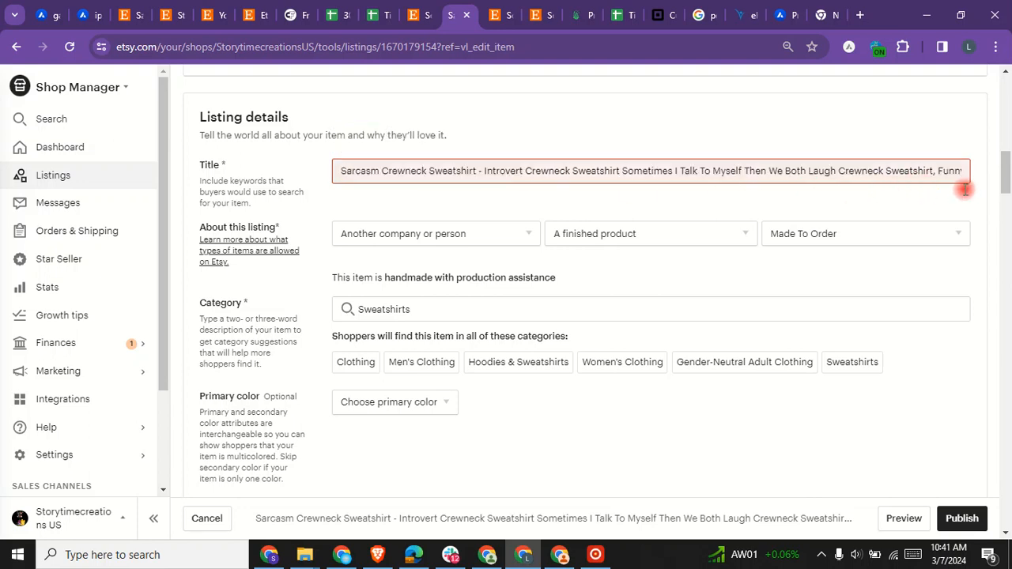
pyautogui.tripleClick(574, 172)
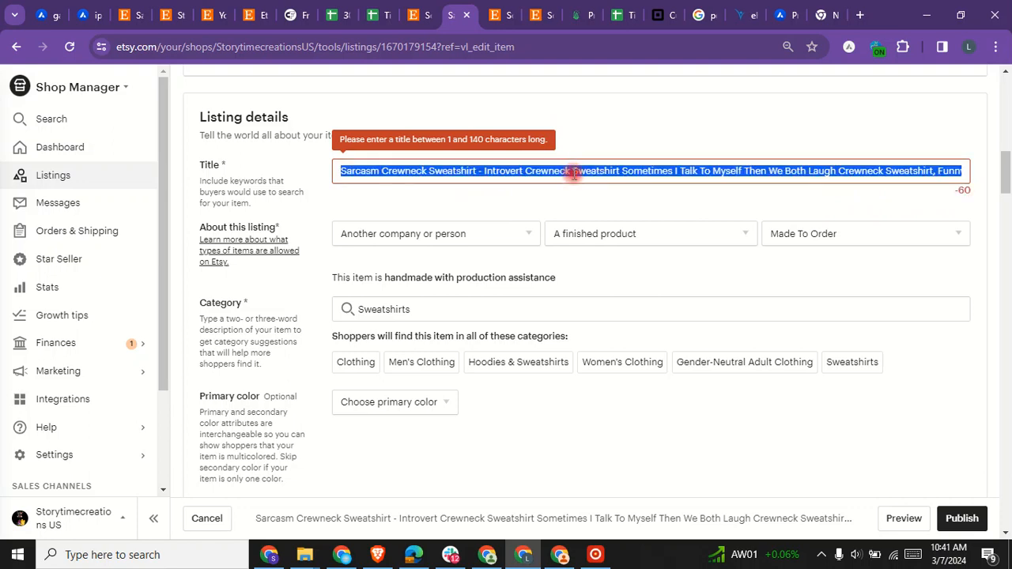
pyautogui.click(624, 173)
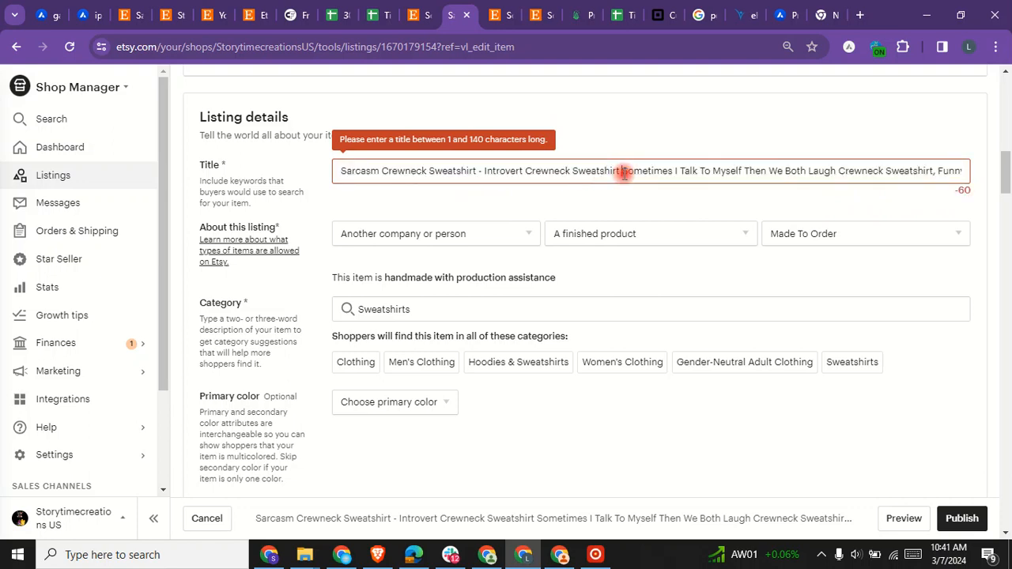
pyautogui.moveTo(381, 171); pyautogui.dragTo(330, 174)
pyautogui.press('BackSpace')
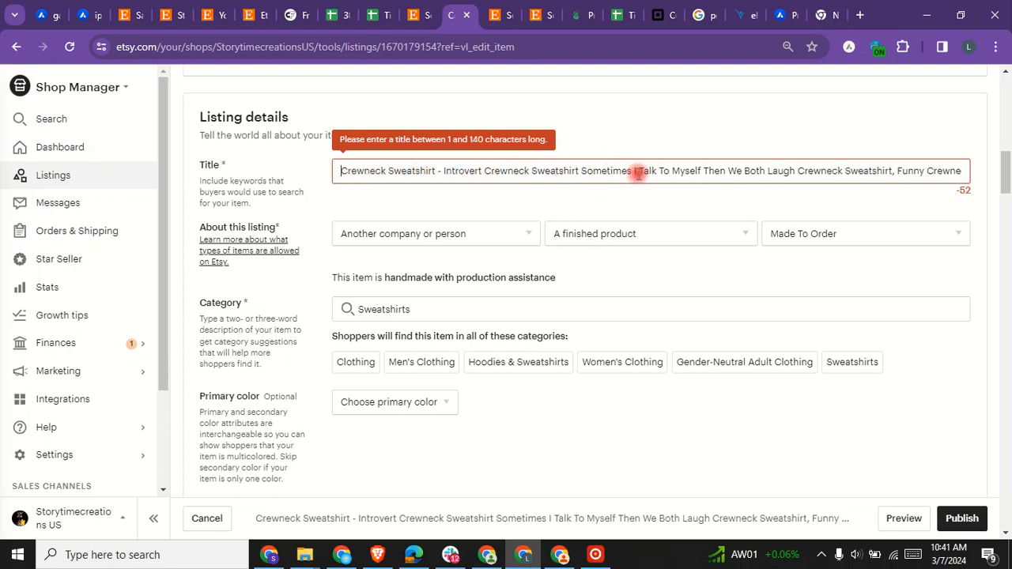
# Move "Talk To Myself Then We Both Laugh Crewneck Sweatshirt," to the beginning of the listing title.
pyautogui.moveTo(641, 173); pyautogui.dragTo(898, 177)
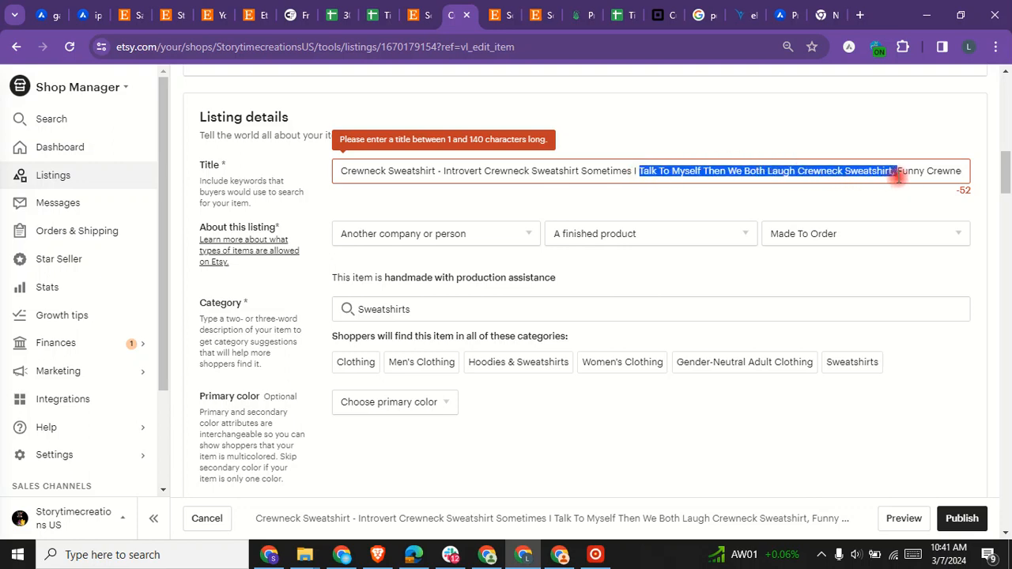
pyautogui.rightClick(887, 170)
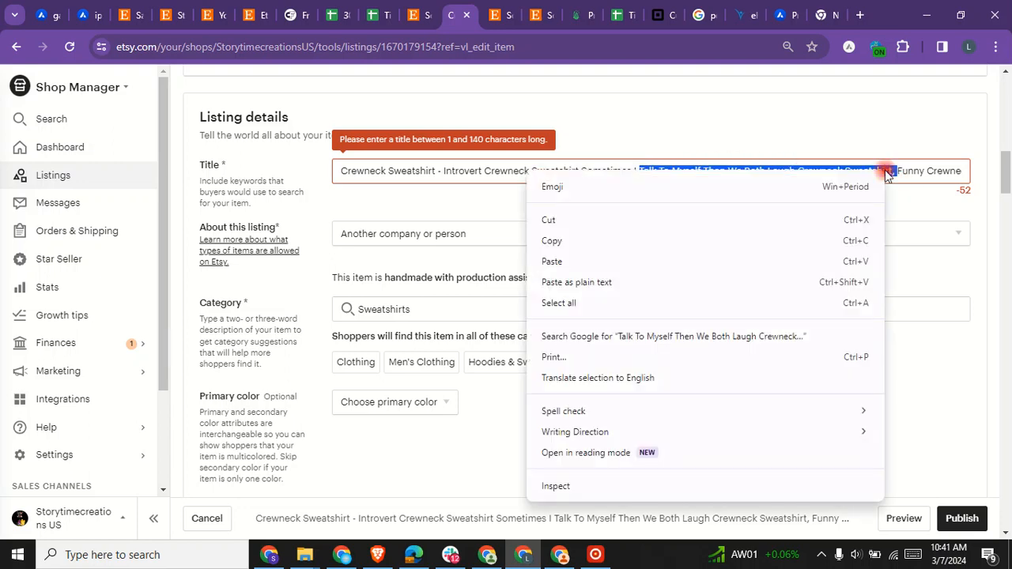
pyautogui.click(669, 226)
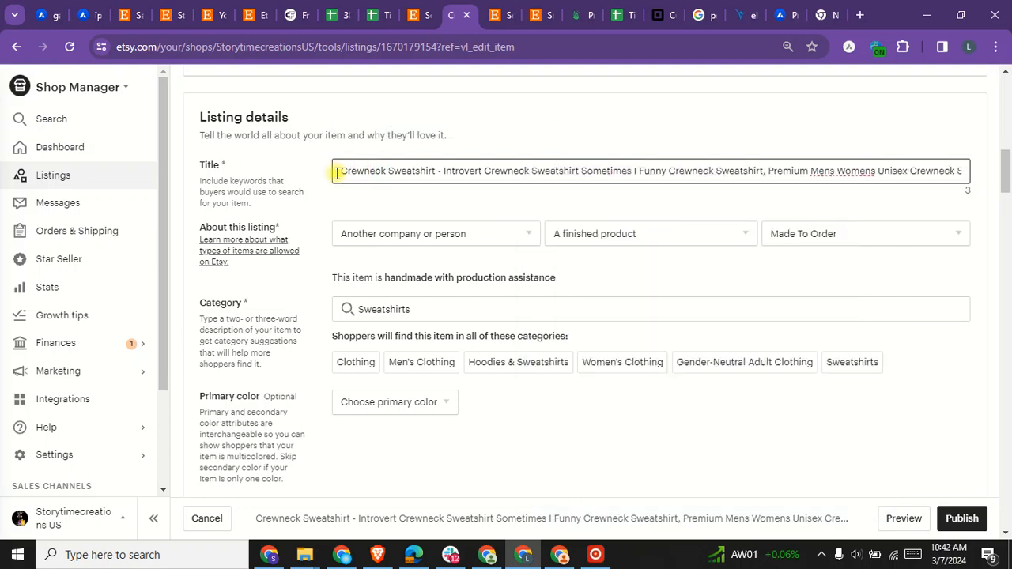
pyautogui.rightClick(336, 174)
pyautogui.click(369, 316)
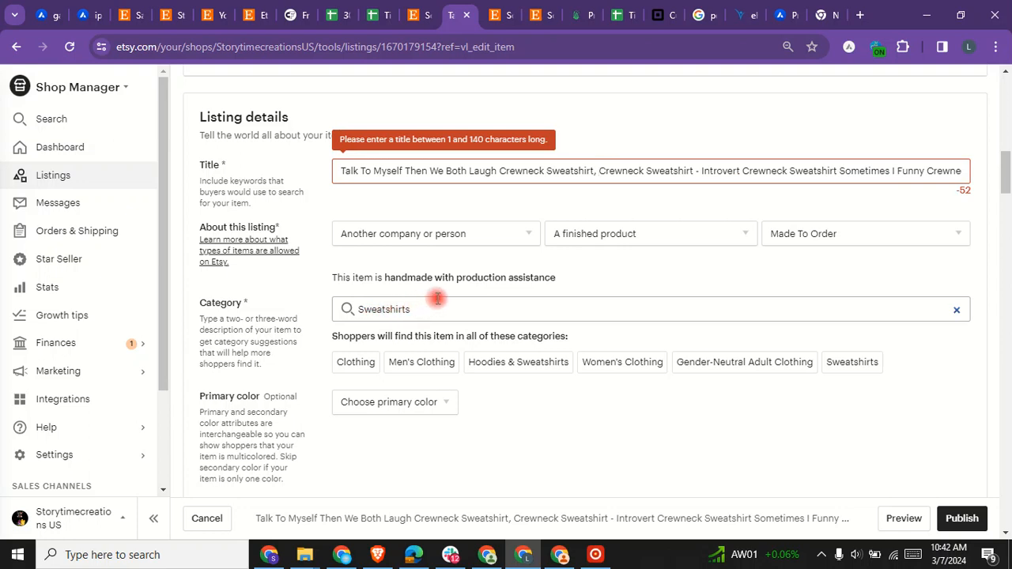
# Replace "Sweatshirt" after "Introvert Crewneck" with a comma and delete "Funny" from the listing title.
pyautogui.click(656, 175)
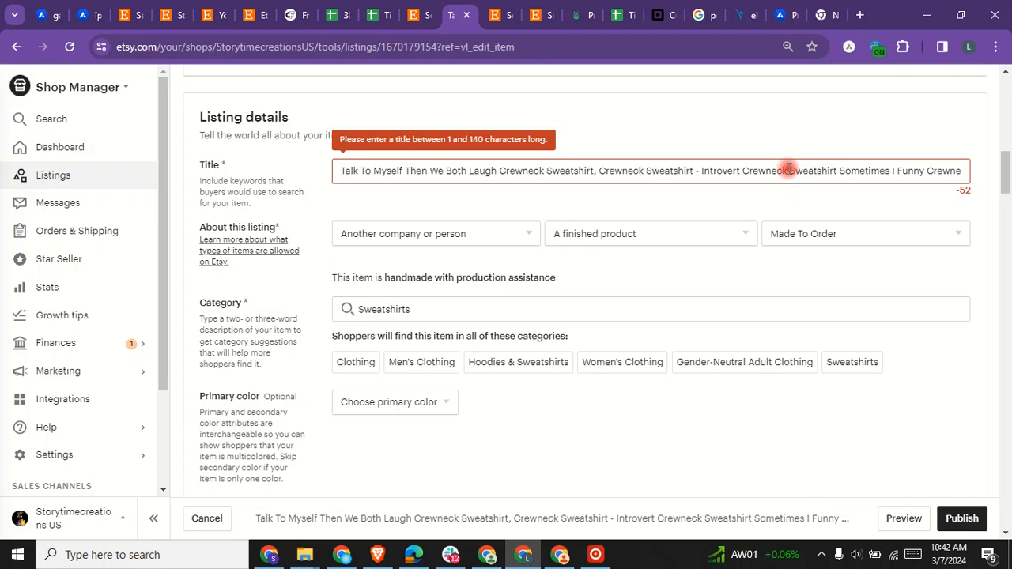
pyautogui.moveTo(788, 170); pyautogui.dragTo(834, 173)
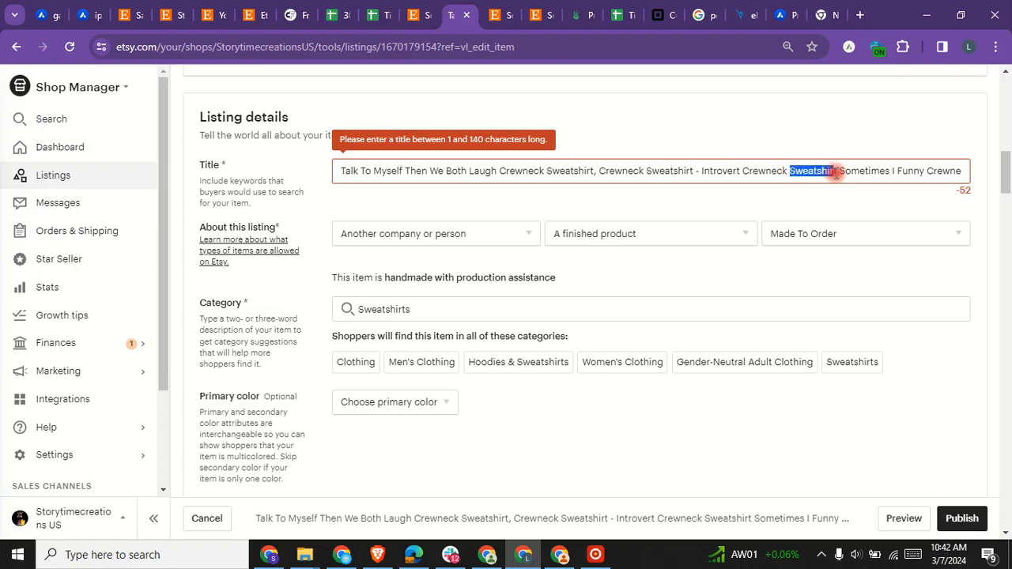
pyautogui.press('BackSpace')
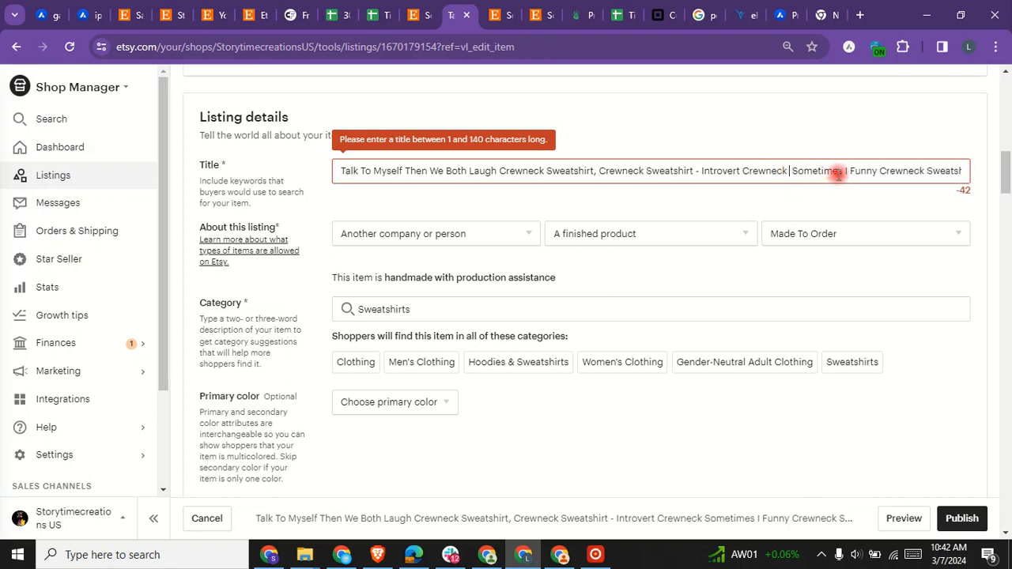
pyautogui.write(',')
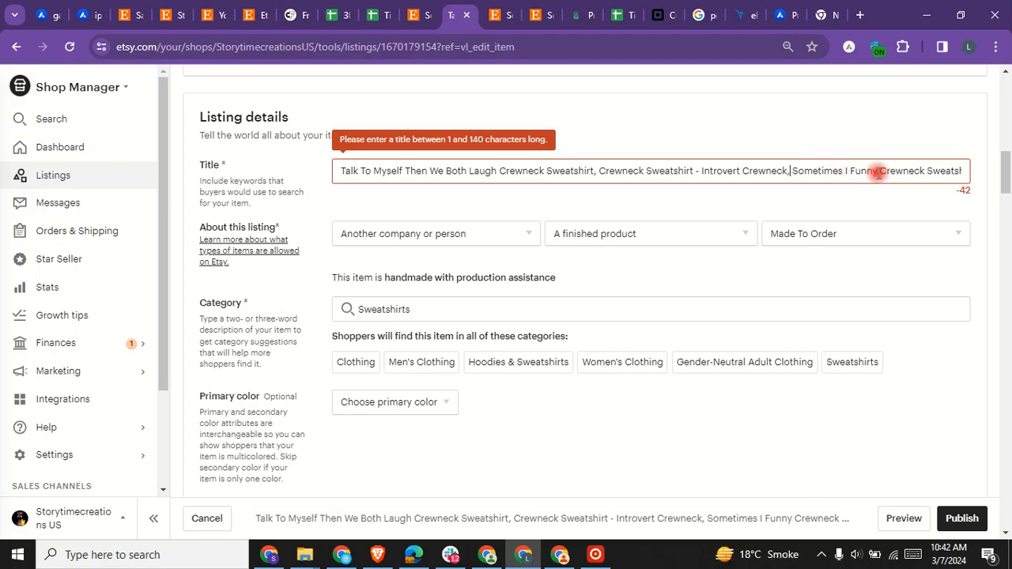
pyautogui.doubleClick(861, 172)
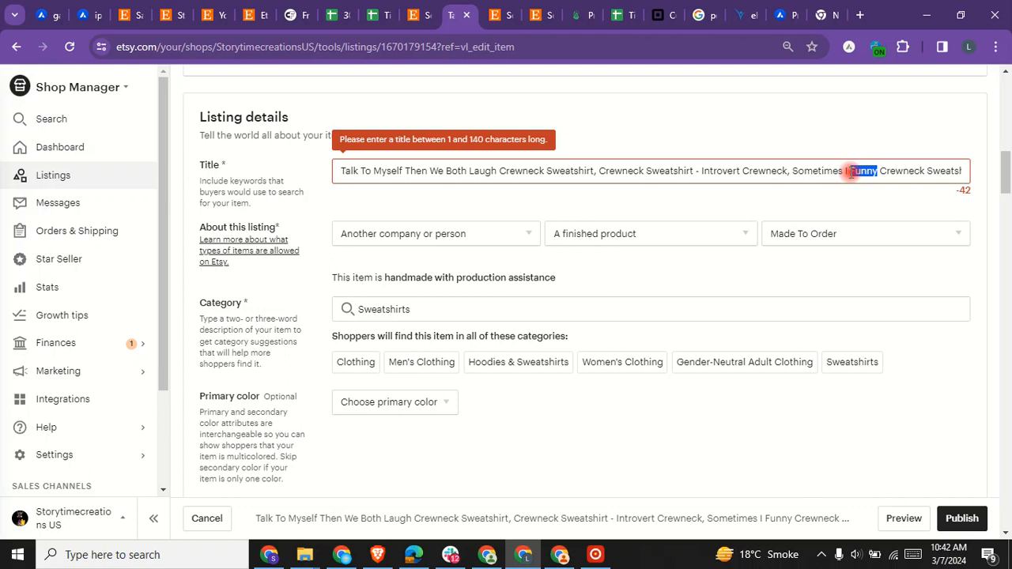
pyautogui.press('BackSpace')
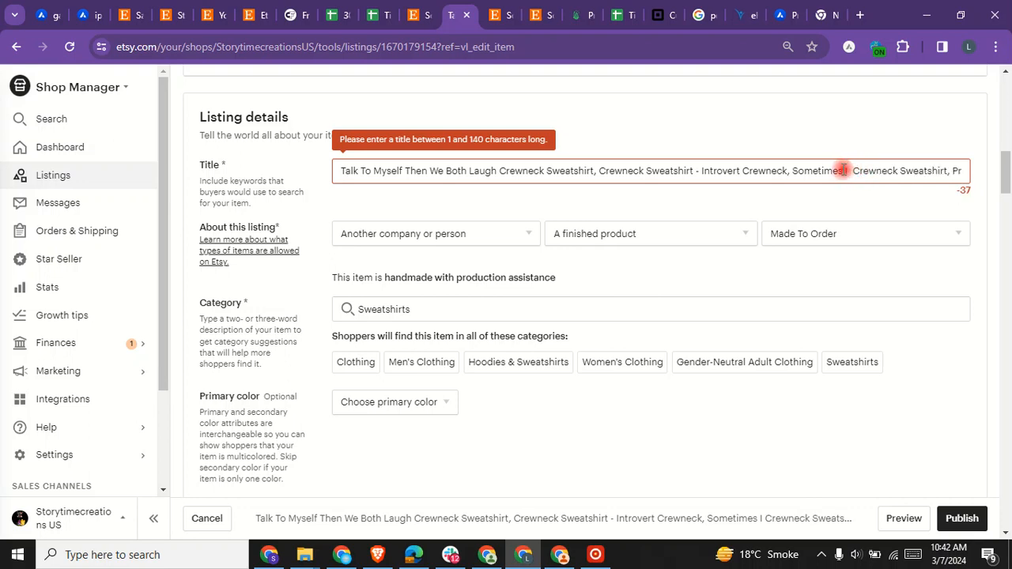
# Move "Sometimes I" to the beginning of the listing title, before "Talk To Myself".
pyautogui.moveTo(843, 171); pyautogui.dragTo(794, 172)
pyautogui.rightClick(794, 172)
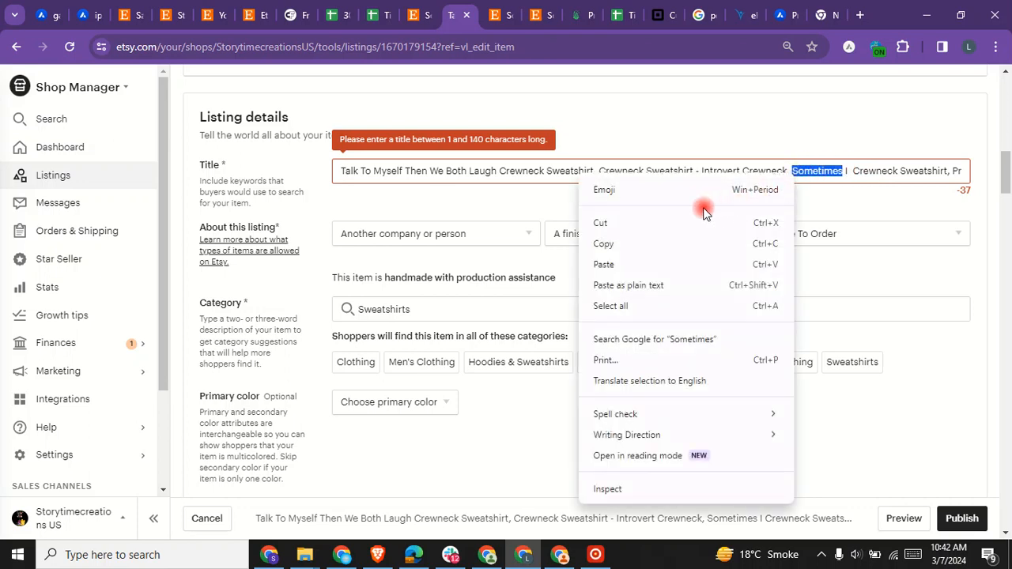
pyautogui.click(849, 171)
pyautogui.moveTo(849, 171); pyautogui.dragTo(797, 174)
pyautogui.rightClick(795, 171)
pyautogui.click(734, 219)
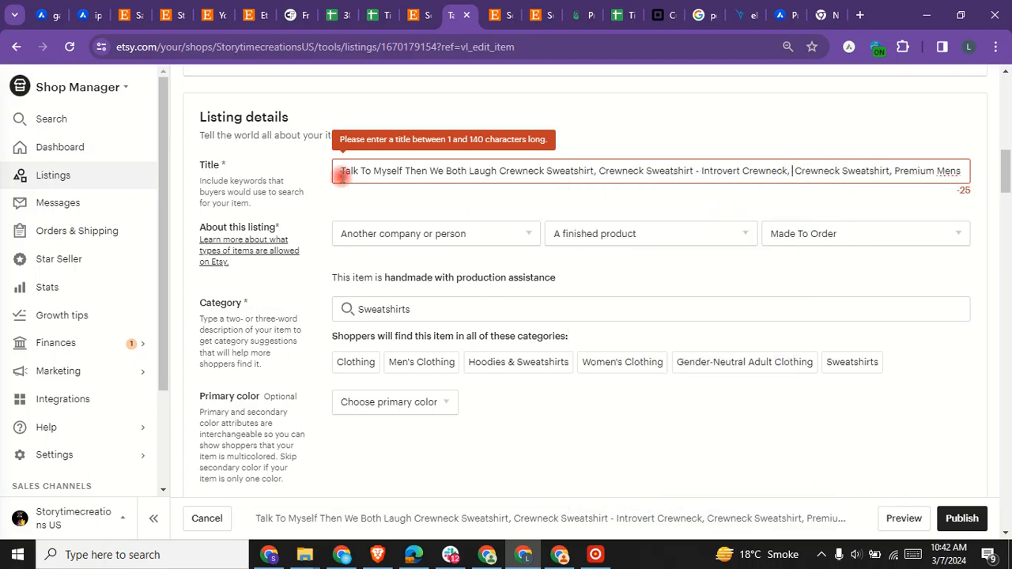
pyautogui.rightClick(341, 173)
pyautogui.click(375, 322)
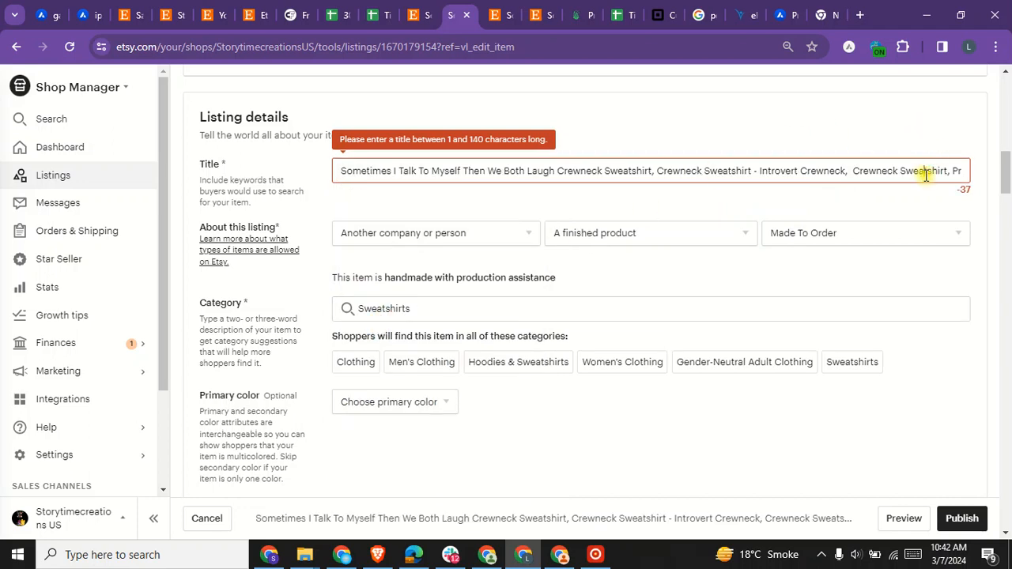
# Delete "Mens Womens" and the extra space between "Premium" and "Unisex" in the listing title.
pyautogui.moveTo(929, 170); pyautogui.dragTo(990, 177)
pyautogui.click(892, 171)
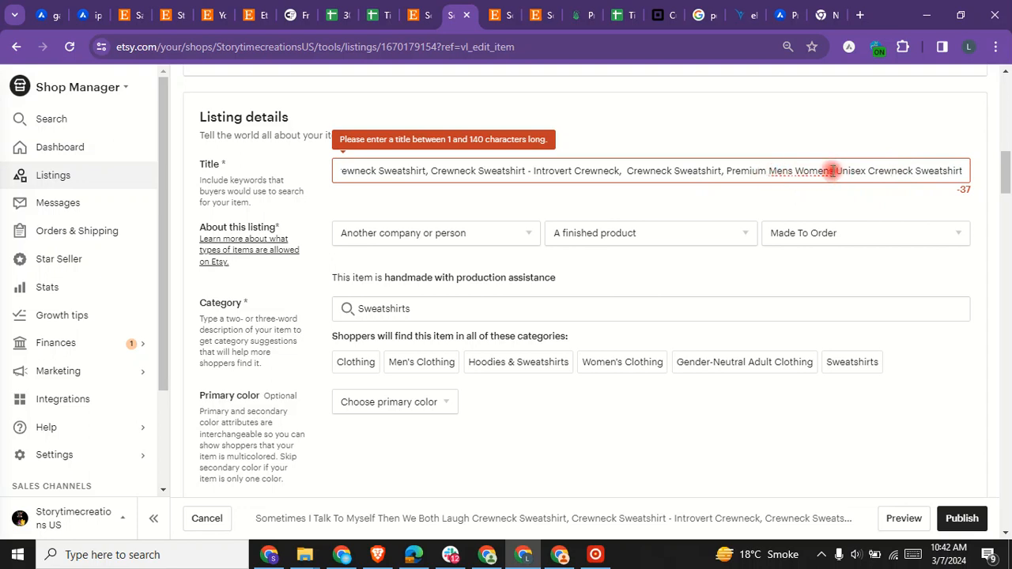
pyautogui.moveTo(914, 171); pyautogui.dragTo(772, 171)
pyautogui.click(880, 171)
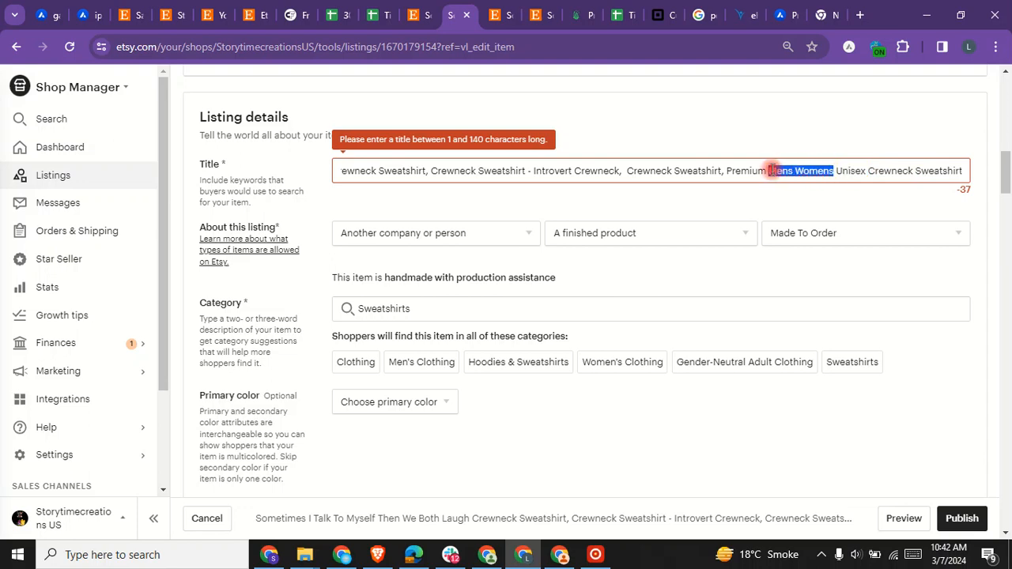
pyautogui.press('BackSpace')
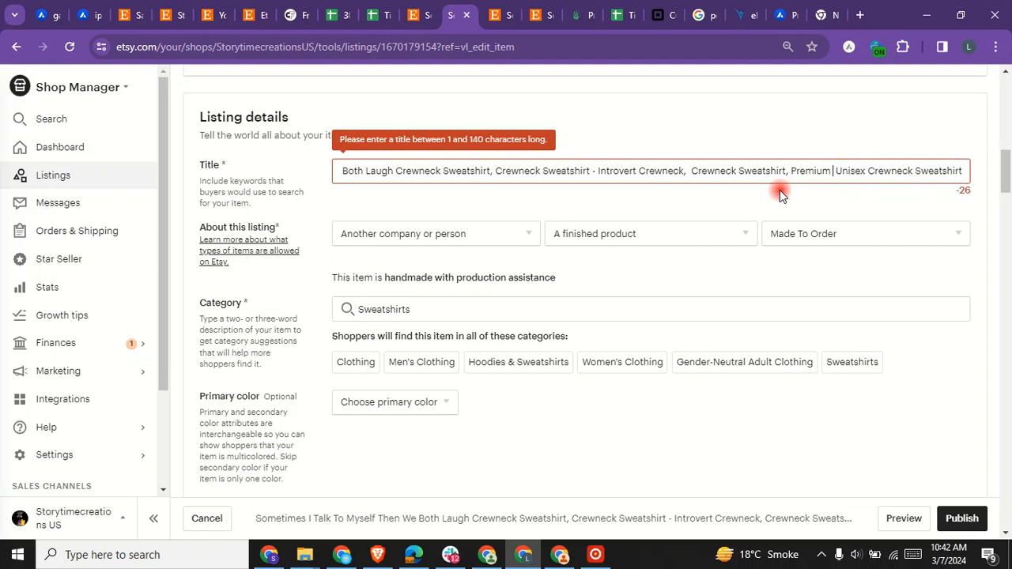
pyautogui.press('BackSpace')
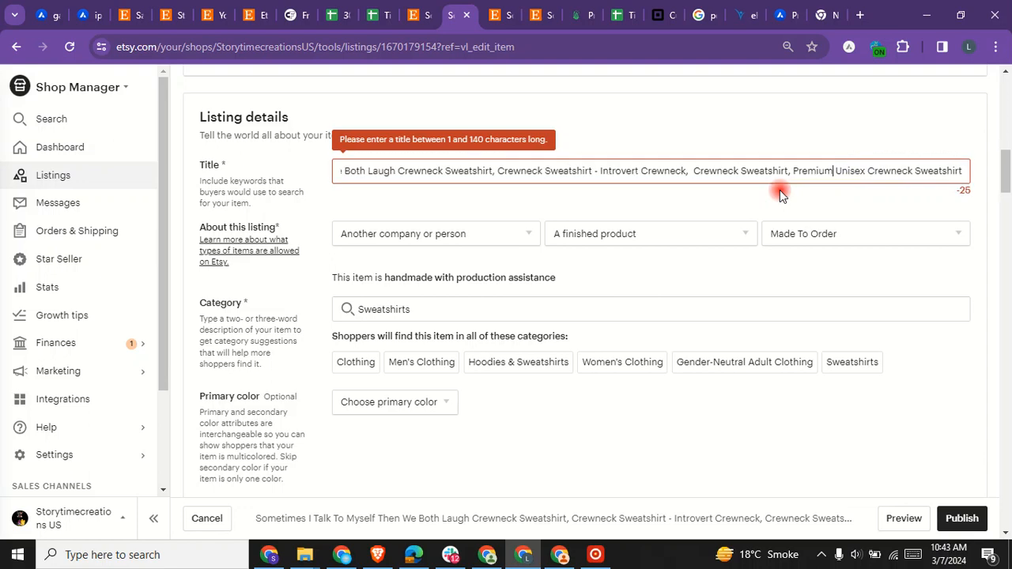
# Delete the repeated "Crewneck Sweatshirt -" before "Introvert Crewneck" in the listing title, leaving a single space after the comma.
pyautogui.click(780, 189)
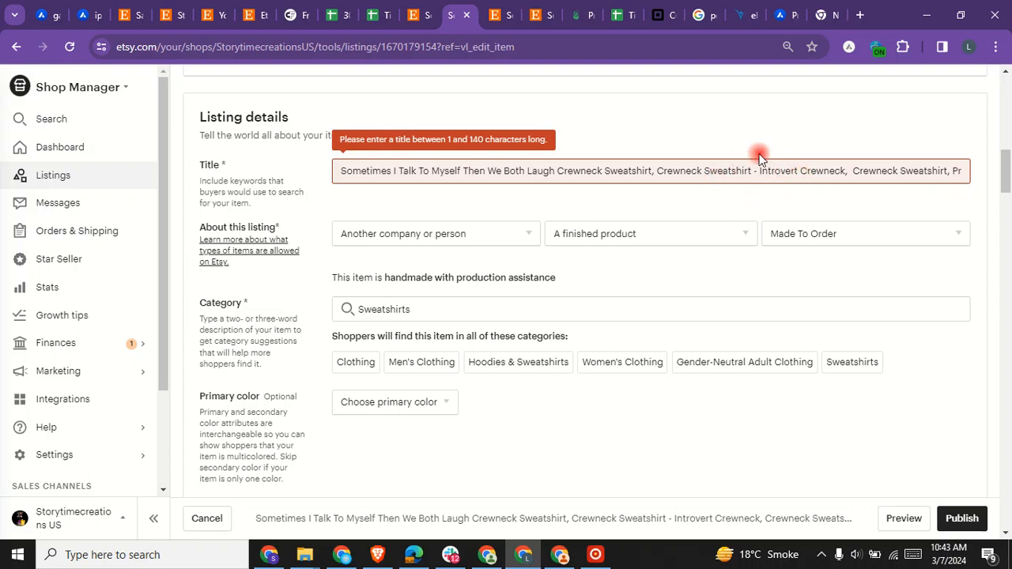
pyautogui.tripleClick(751, 170)
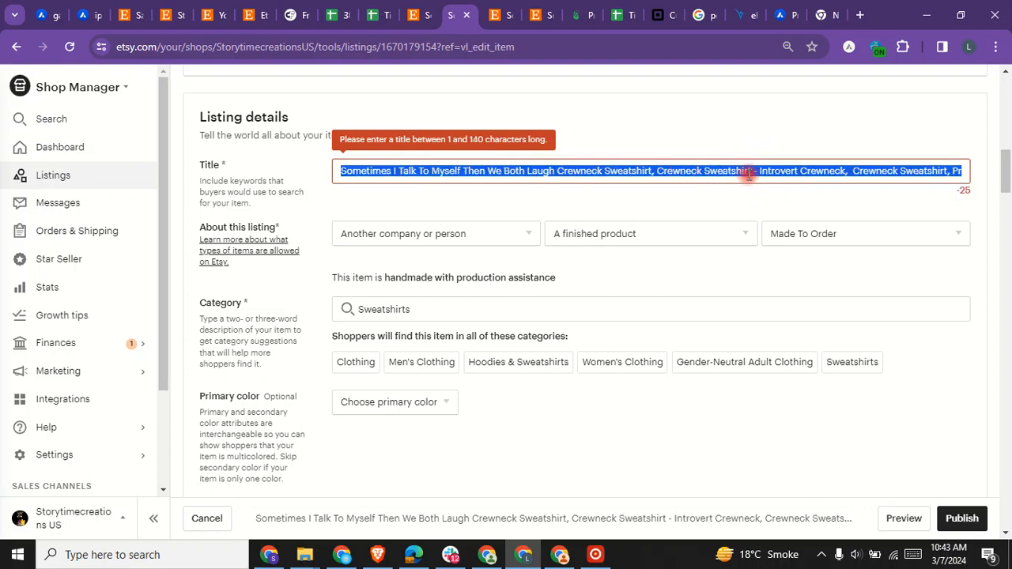
pyautogui.click(905, 171)
pyautogui.moveTo(753, 171); pyautogui.dragTo(655, 170)
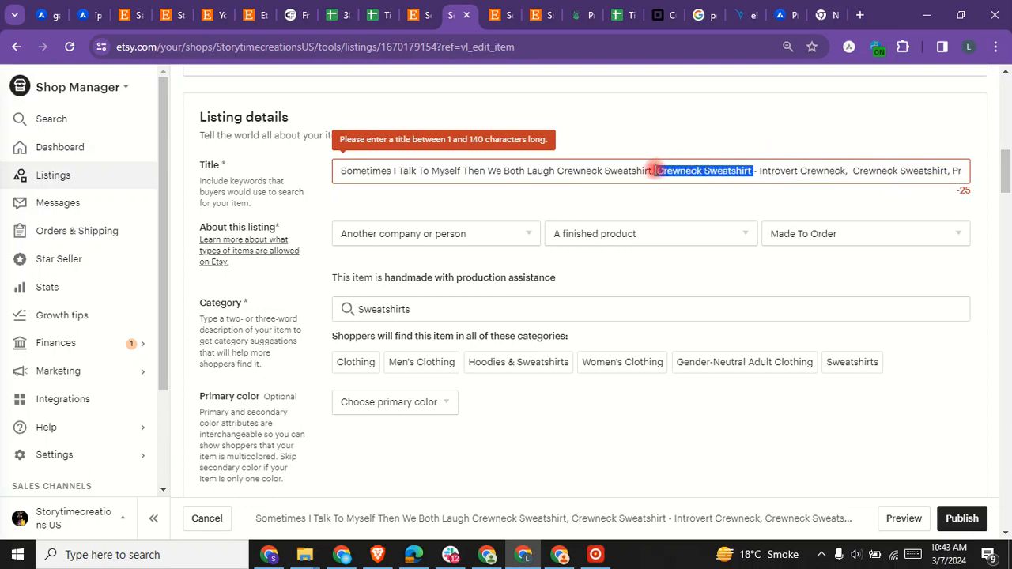
pyautogui.press('BackSpace')
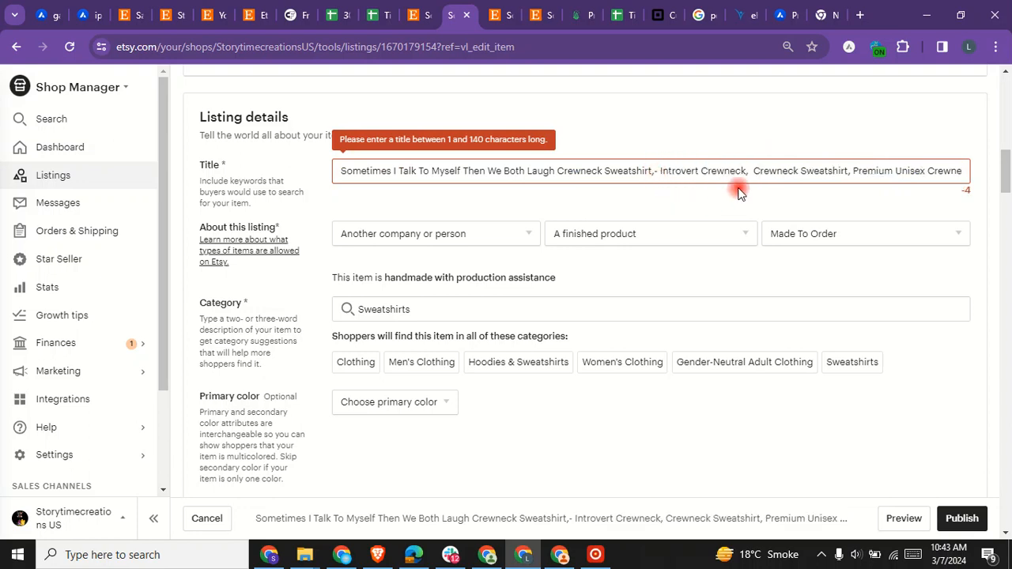
pyautogui.press('BackSpace')
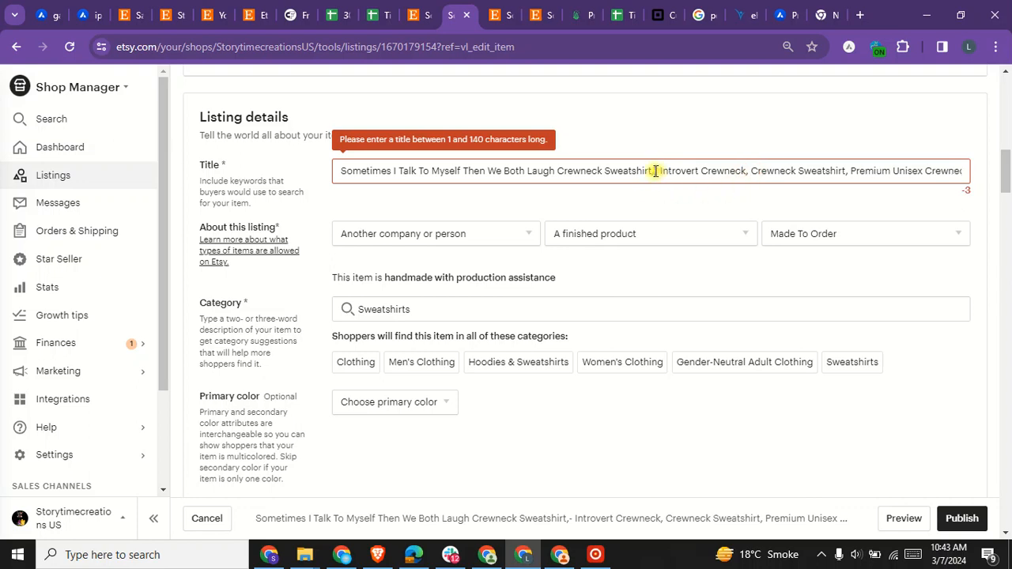
pyautogui.press('BackSpace')
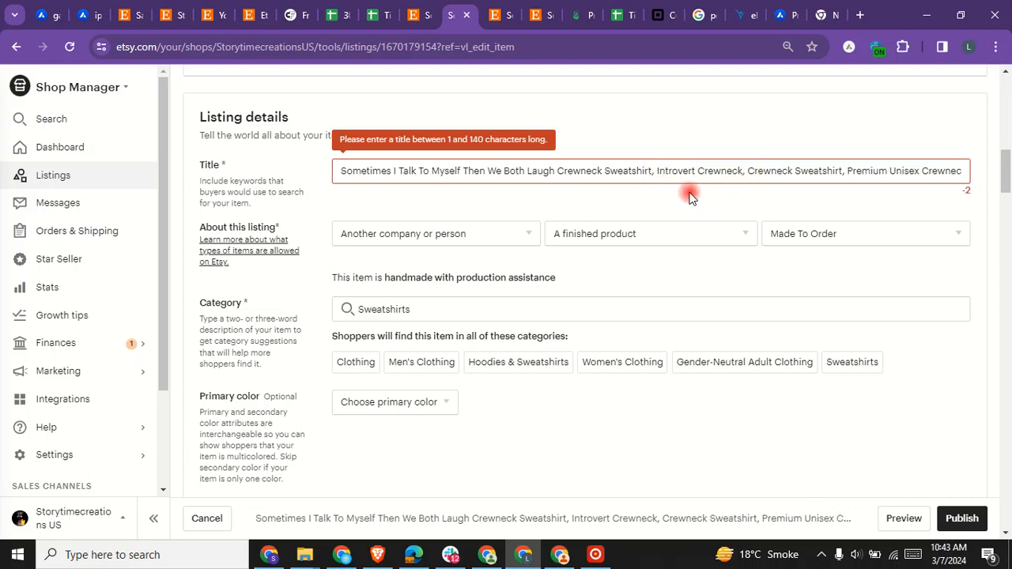
# Replace the commas before and after "Introvert Crewneck" in the listing title with "|" separators.
pyautogui.moveTo(714, 176); pyautogui.dragTo(748, 176)
pyautogui.press('BackSpace')
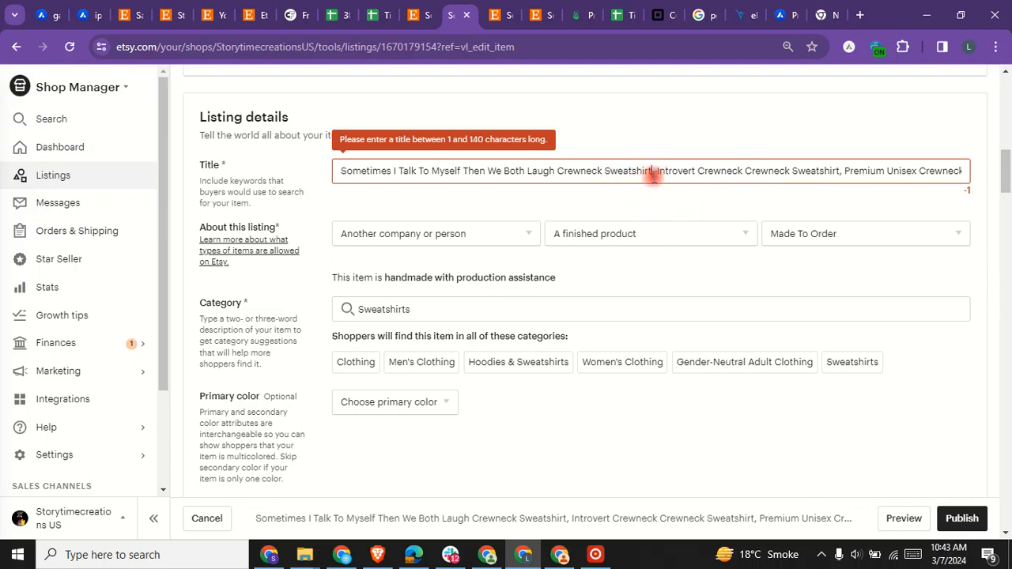
pyautogui.press('BackSpace')
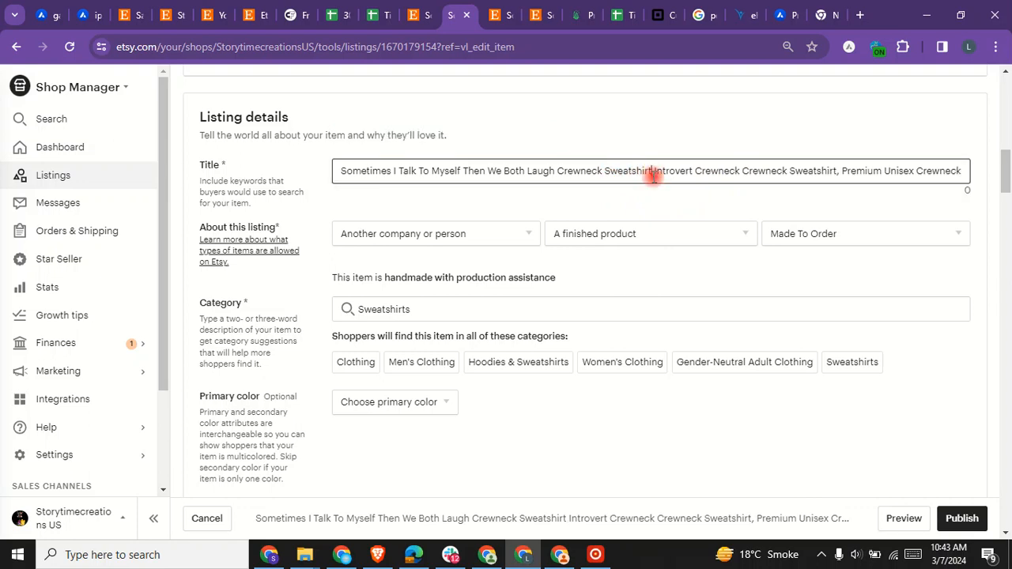
pyautogui.write('|')
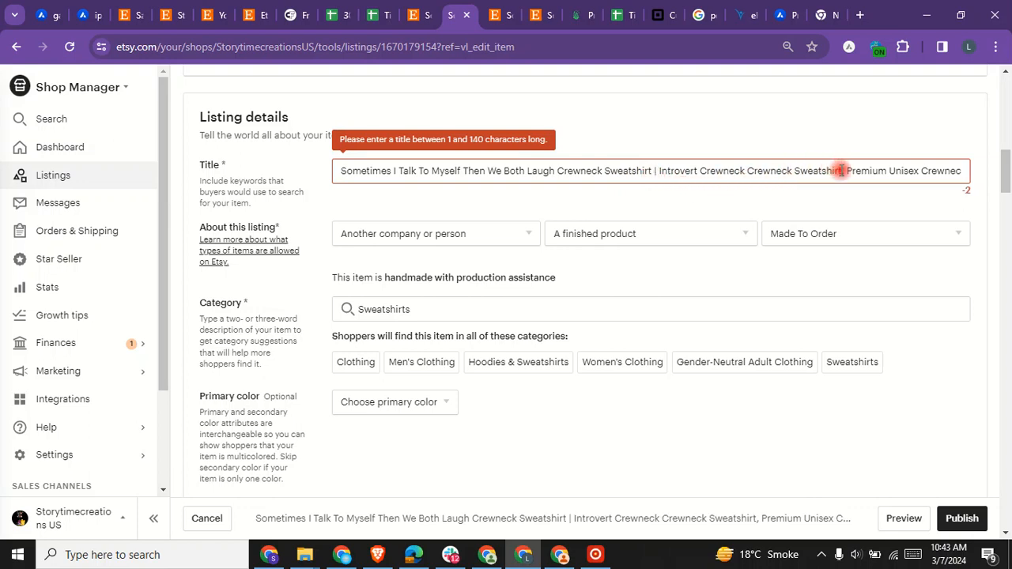
pyautogui.click(746, 171)
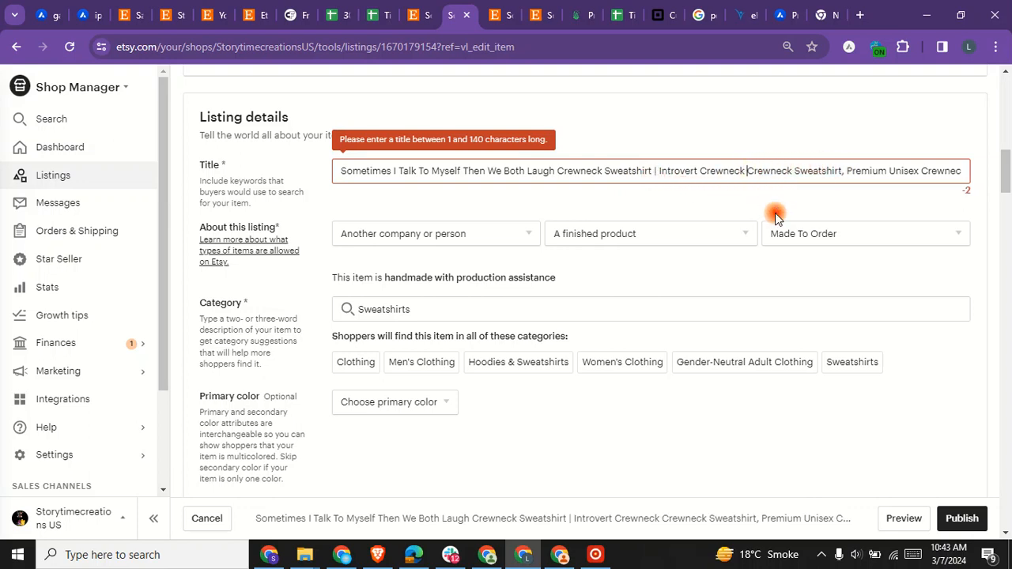
pyautogui.write('|')
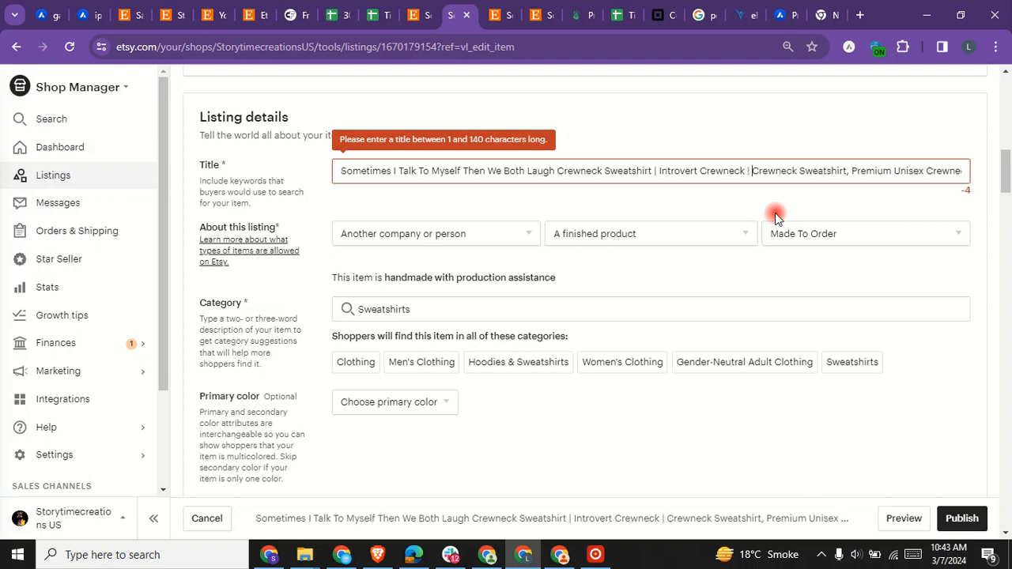
# Delete "Crewneck Sweatshirt," before "Premium Unisex Crewneck Sweatshirt" in the listing title.
pyautogui.moveTo(814, 171); pyautogui.dragTo(996, 170)
pyautogui.click(794, 170)
pyautogui.press('BackSpace')
pyautogui.moveTo(791, 171); pyautogui.dragTo(703, 171)
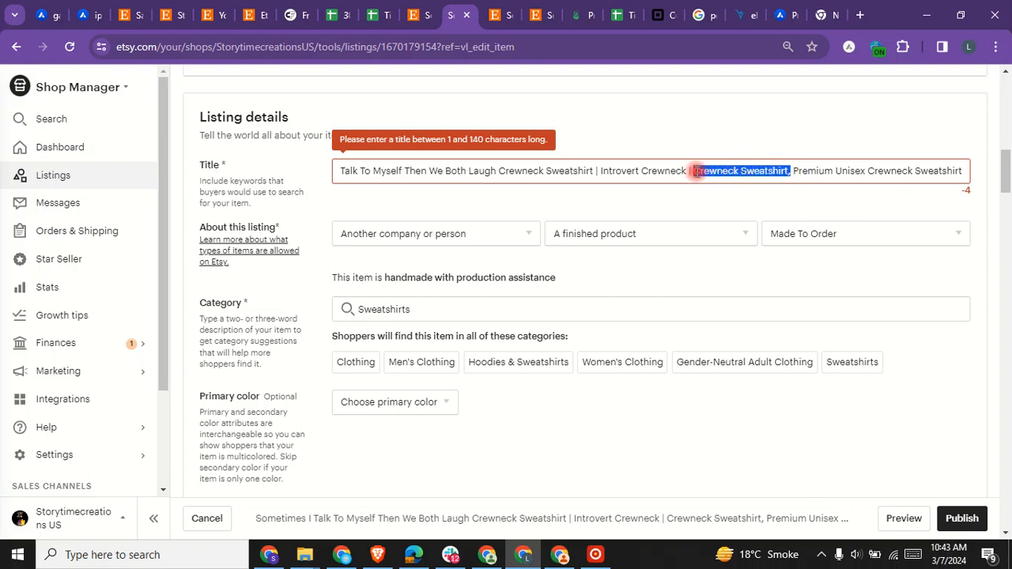
pyautogui.press('BackSpace')
pyautogui.press('BackSpace')
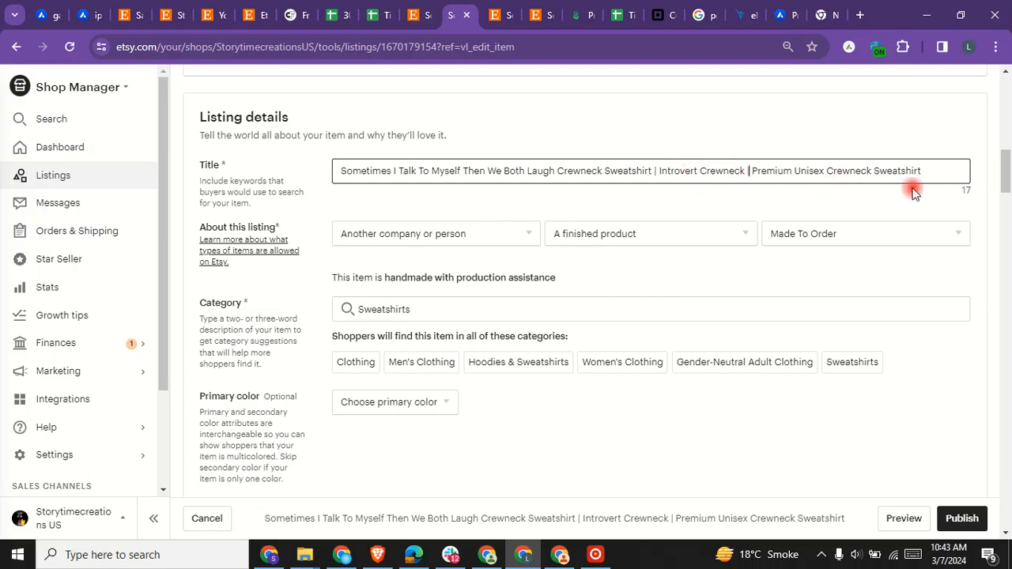
# Mark the listing's sustainability as Organic cotton and set its secondary color to Blue.
pyautogui.scroll(-5, 825, 192)
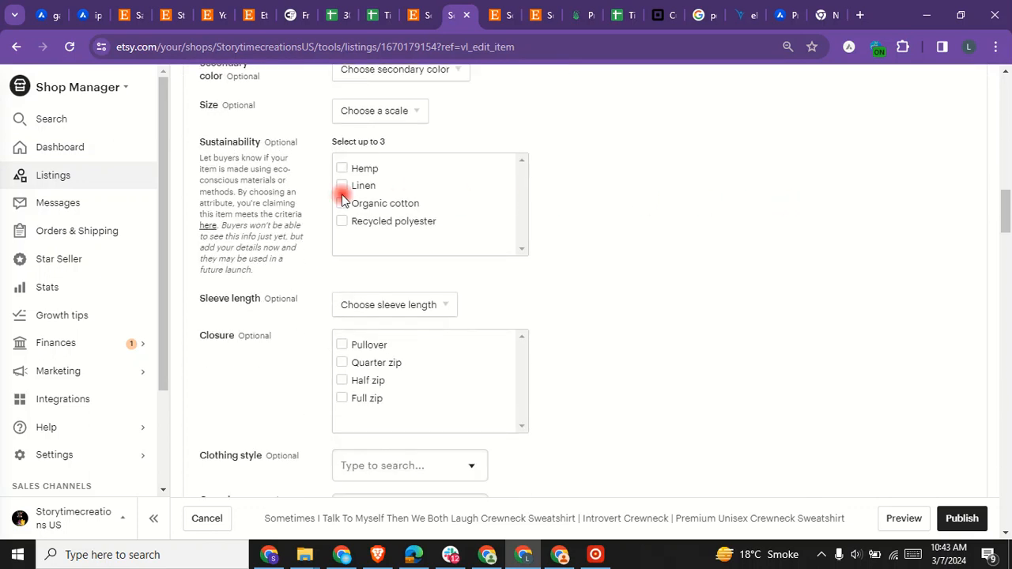
pyautogui.scroll(1, 342, 199)
pyautogui.click(368, 278)
pyautogui.click(388, 143)
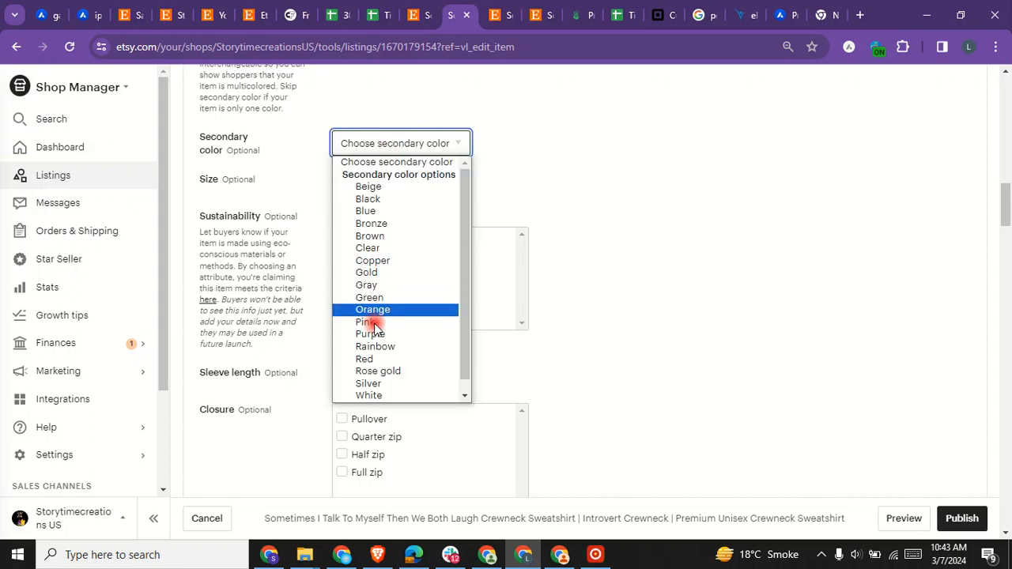
pyautogui.click(397, 215)
# Set the listing's primary color to White.
pyautogui.scroll(2, 398, 218)
pyautogui.click(396, 233)
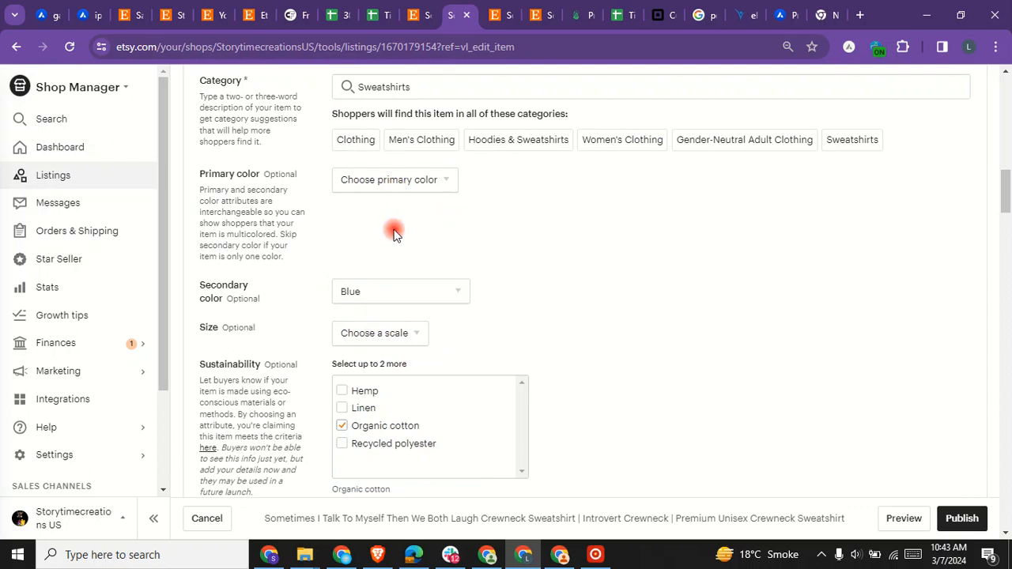
pyautogui.click(400, 183)
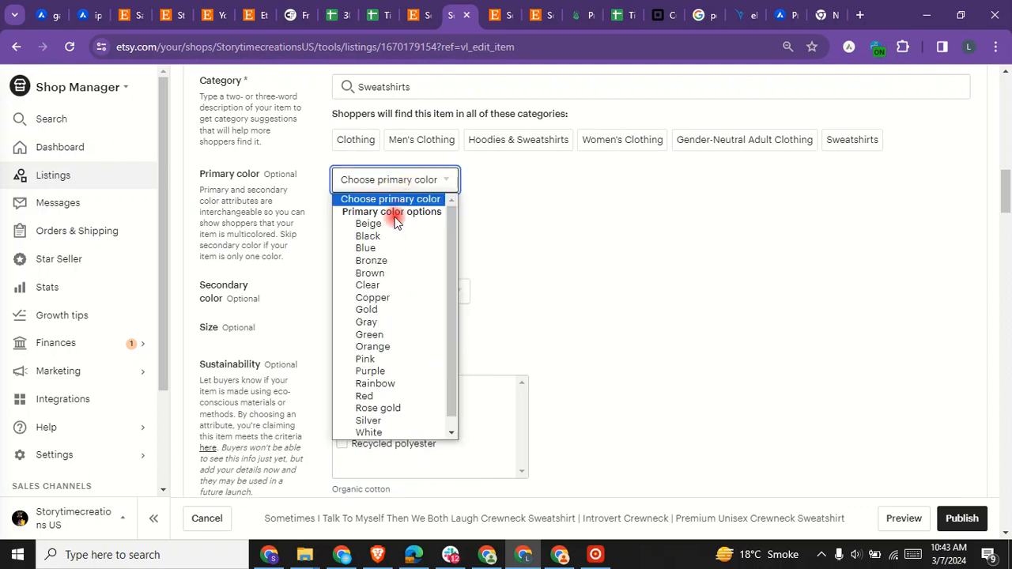
pyautogui.click(381, 431)
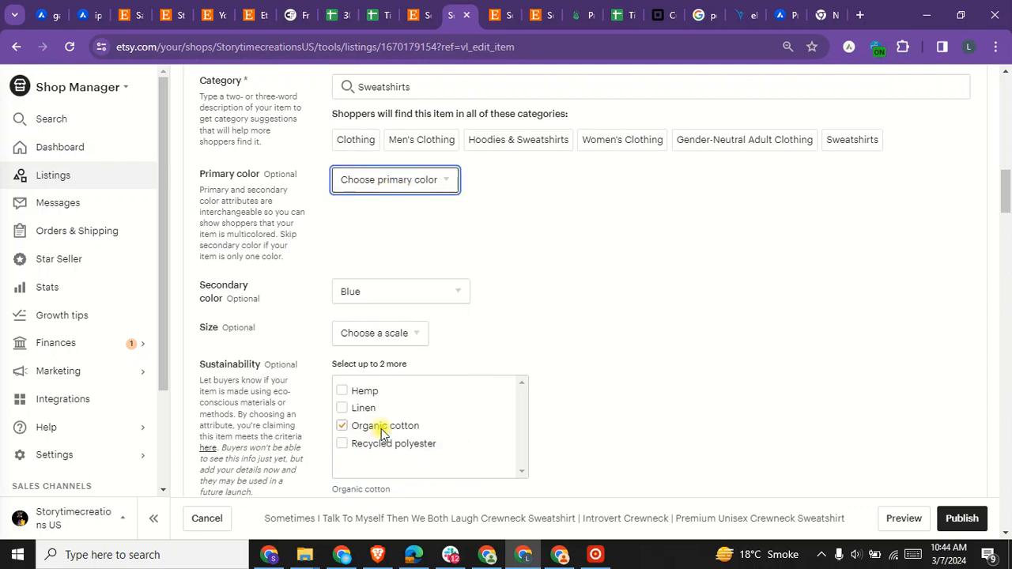
# Set the sweatshirt's closure to Pullover and its sleeve length to Long sleeve.
pyautogui.scroll(-5, 494, 187)
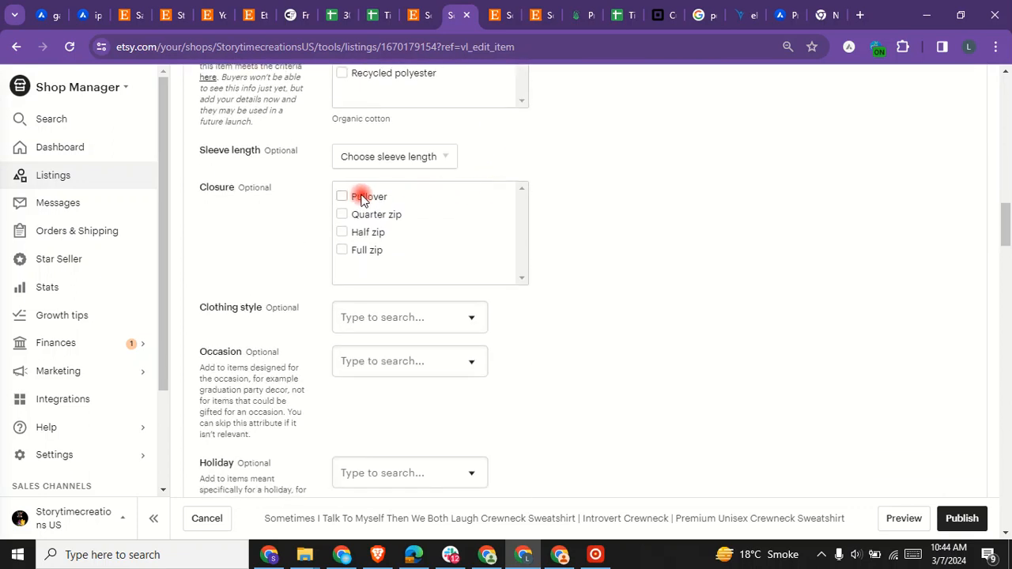
pyautogui.click(351, 203)
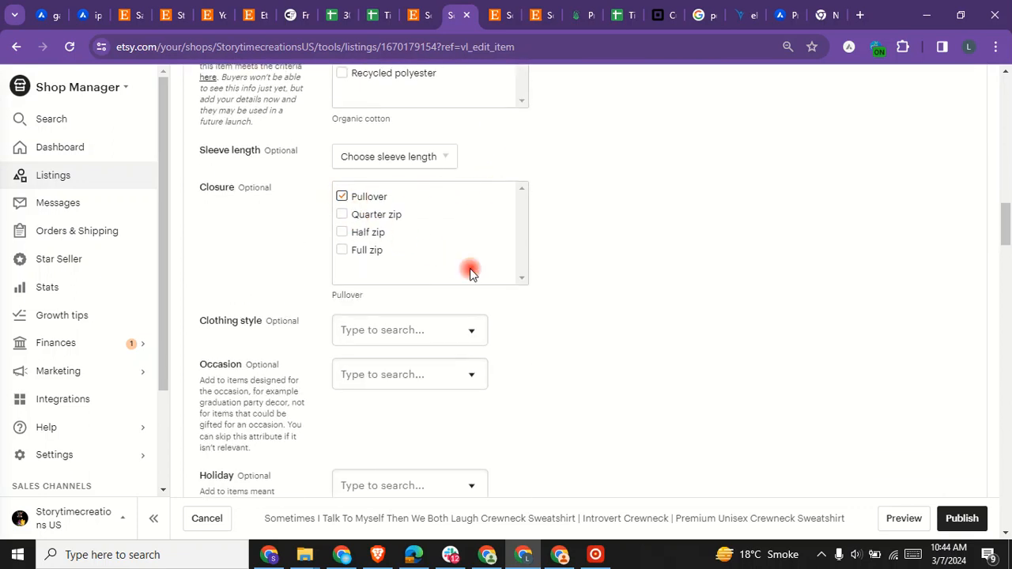
pyautogui.click(416, 159)
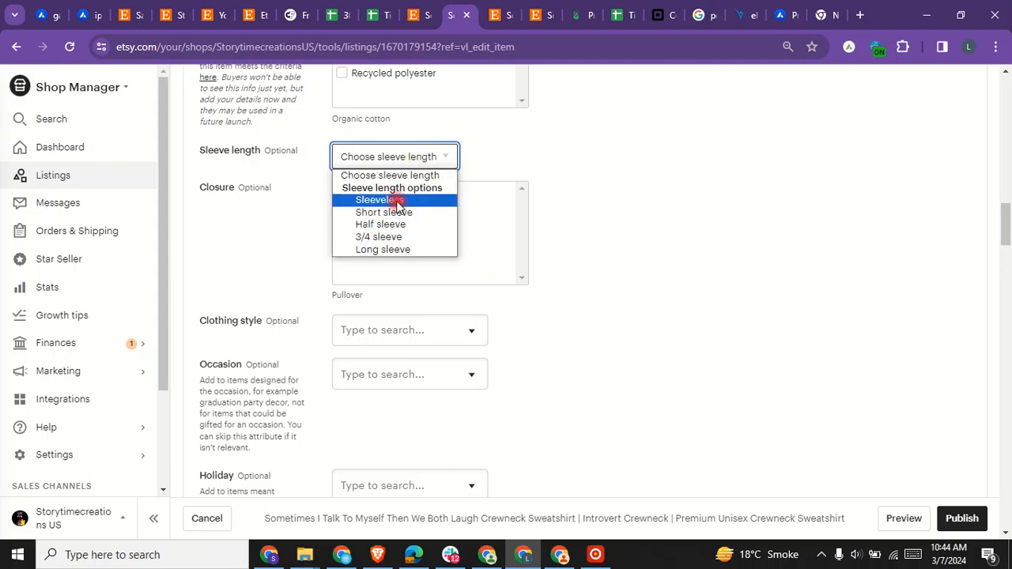
pyautogui.click(395, 249)
# Set the clothing style to Minimalist and leave the occasion without a selection.
pyautogui.scroll(-3, 555, 270)
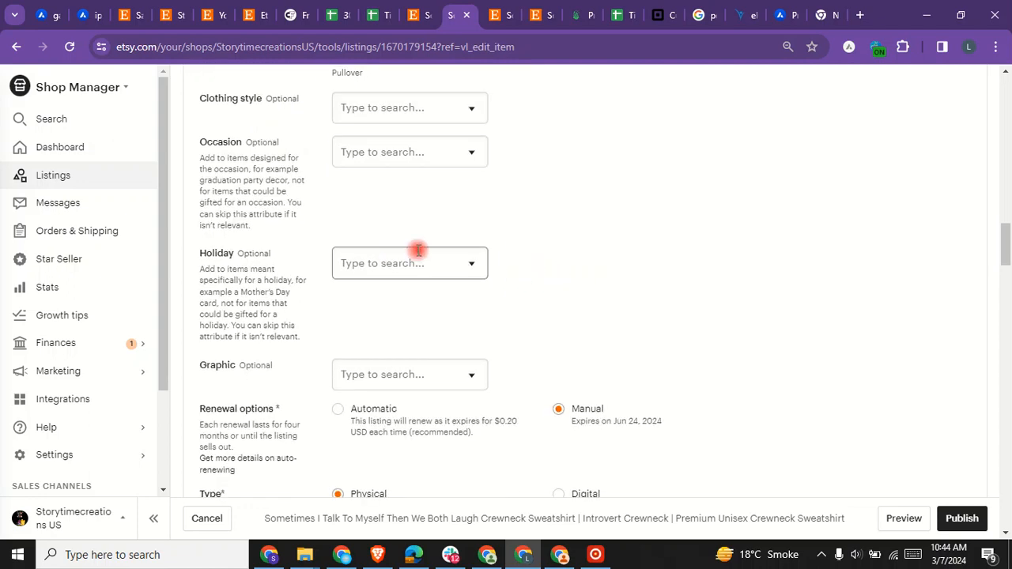
pyautogui.click(388, 106)
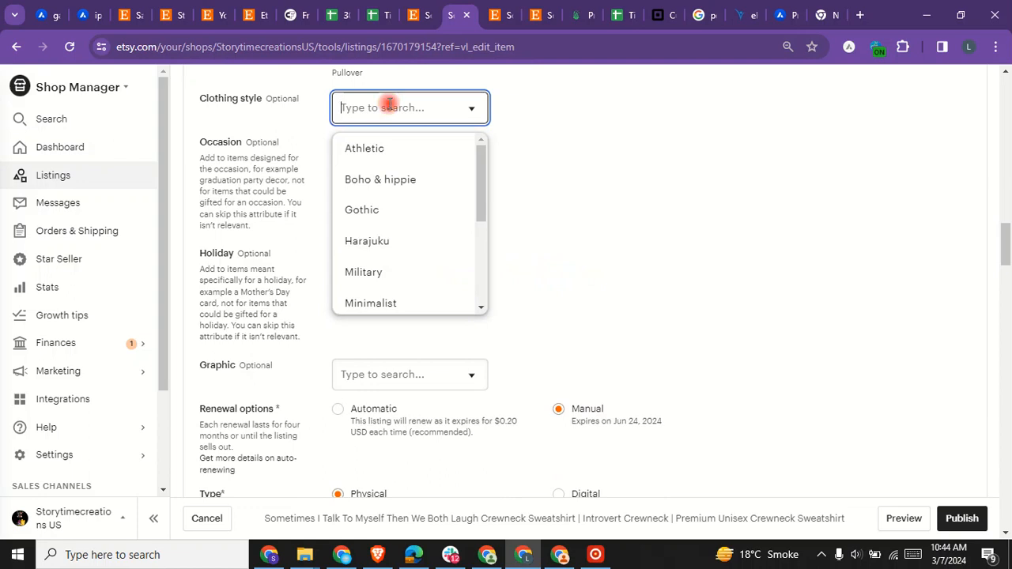
pyautogui.click(379, 301)
pyautogui.click(446, 154)
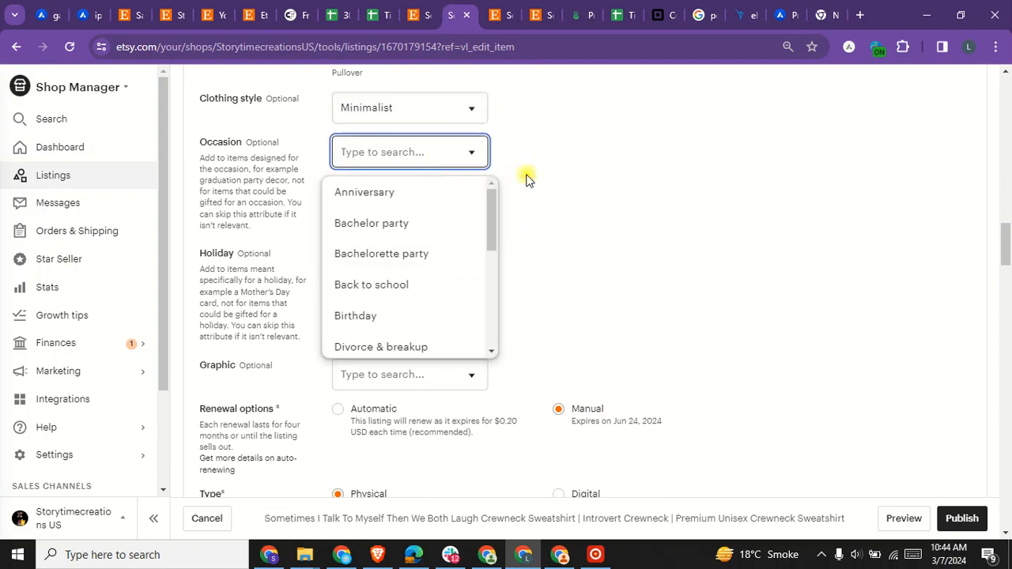
pyautogui.click(528, 214)
pyautogui.scroll(-1, 407, 320)
pyautogui.scroll(-3, 407, 321)
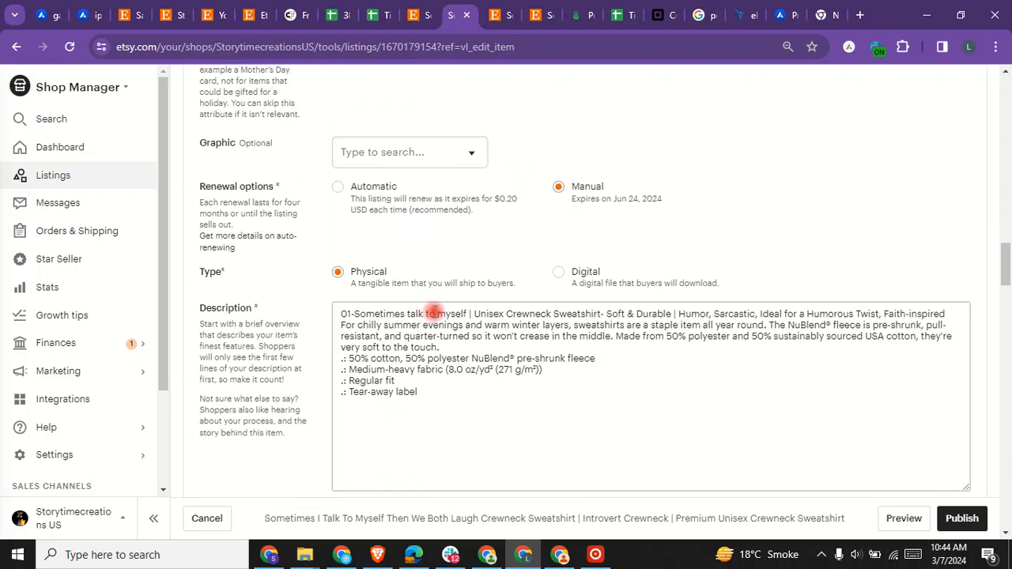
# Copy the complete shortened crewneck title from the listing's title field.
pyautogui.scroll(5, 443, 316)
pyautogui.scroll(10, 463, 307)
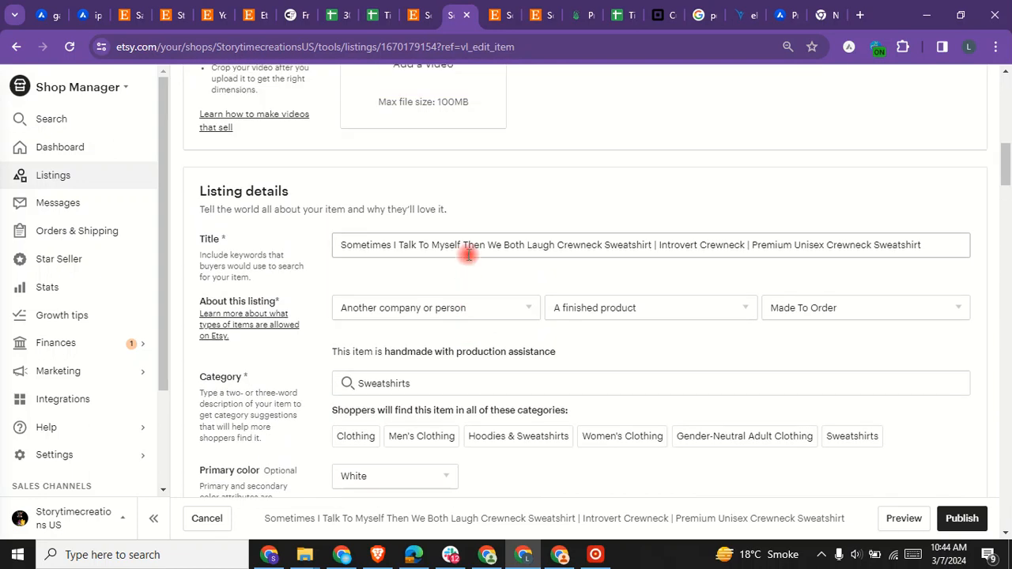
pyautogui.click(463, 388)
pyautogui.hotkey('ctrl', 'a')
pyautogui.hotkey('ctrl', 'c')
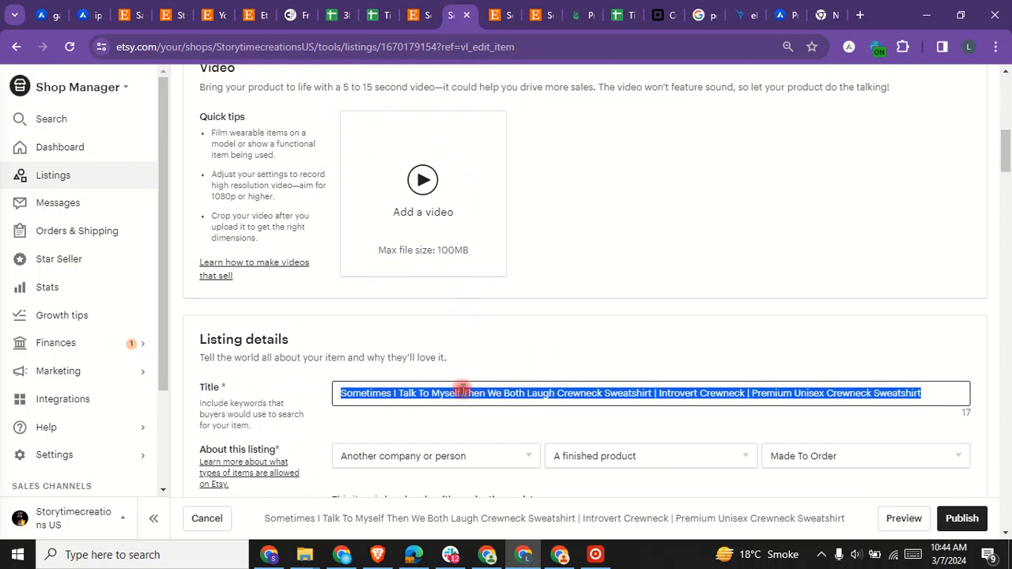
# Replace the description's first line after "01-" with the copied title and add a blank line below it.
pyautogui.scroll(-10, 462, 389)
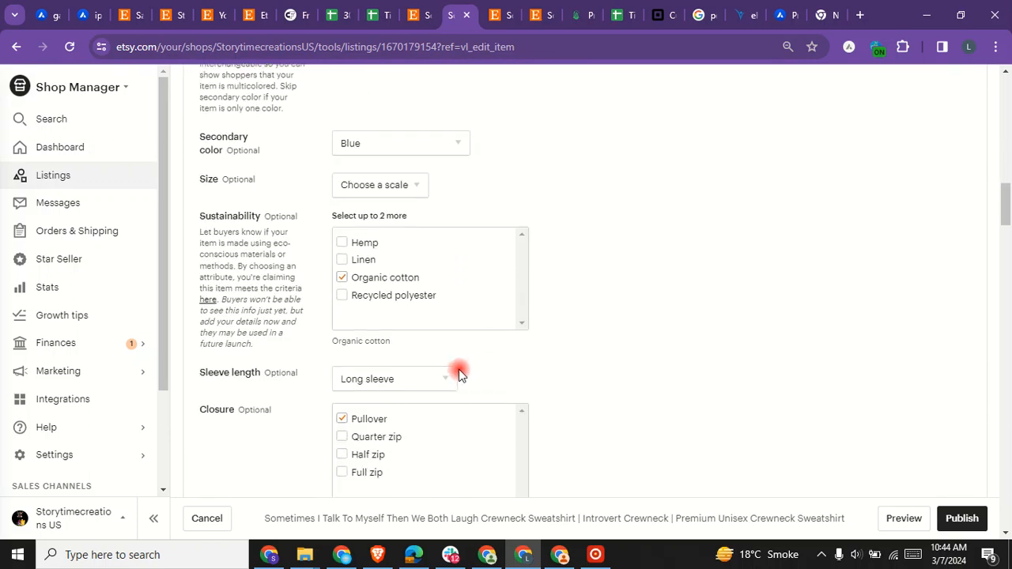
pyautogui.scroll(-4, 456, 364)
pyautogui.scroll(-2, 445, 365)
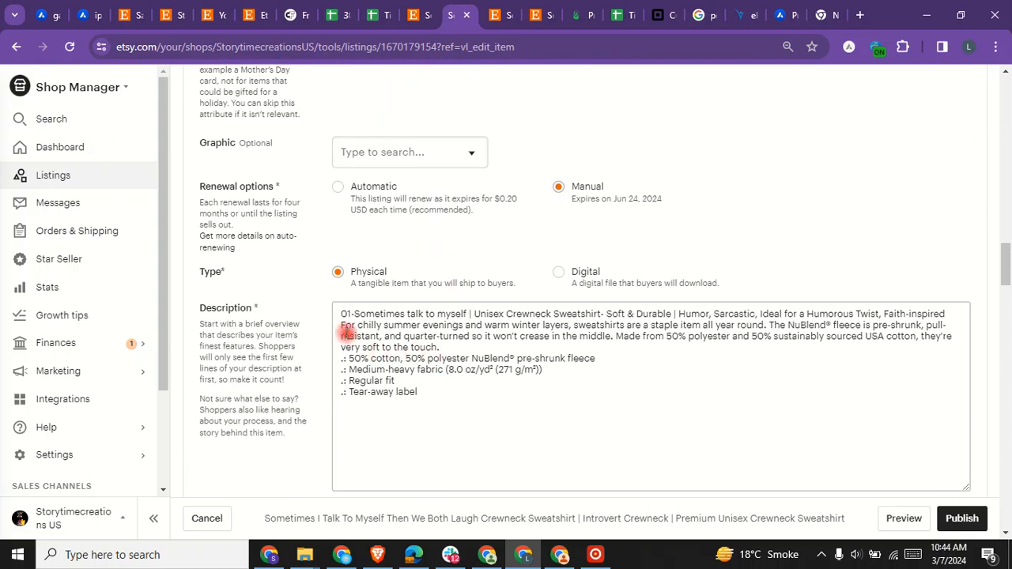
pyautogui.moveTo(340, 314); pyautogui.dragTo(947, 313)
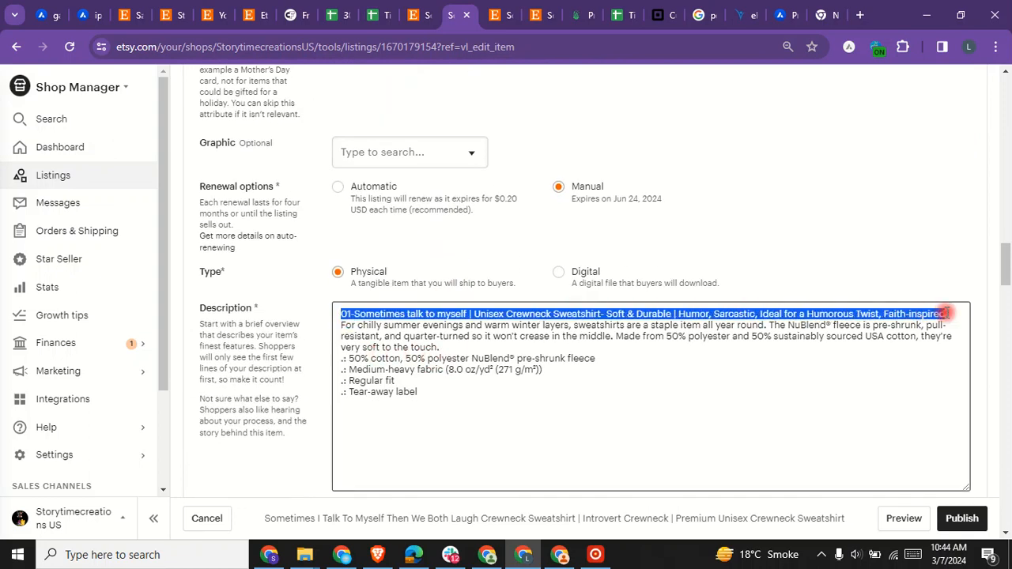
pyautogui.click(951, 314)
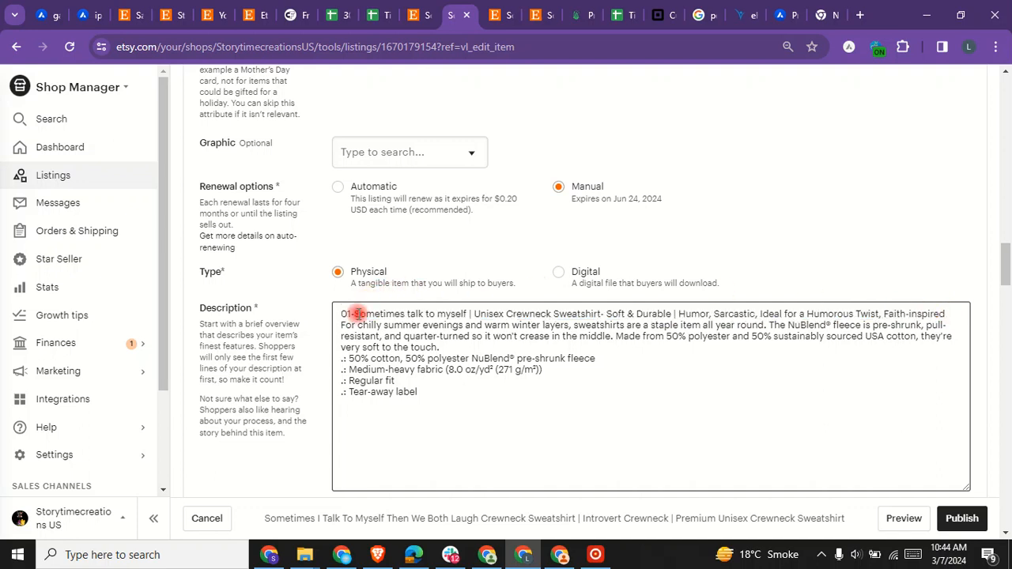
pyautogui.moveTo(357, 313); pyautogui.dragTo(946, 314)
pyautogui.rightClick(947, 314)
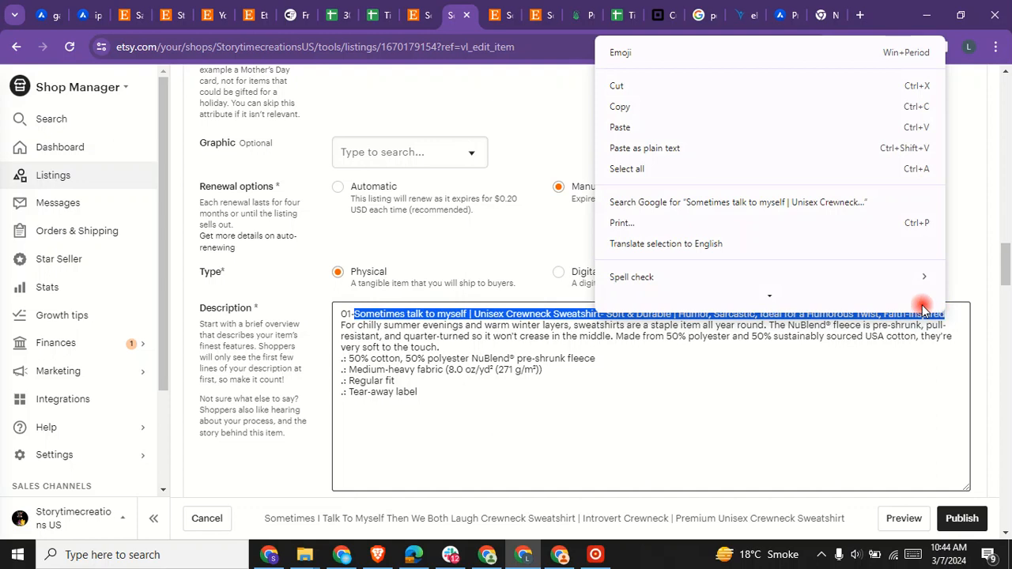
pyautogui.click(728, 142)
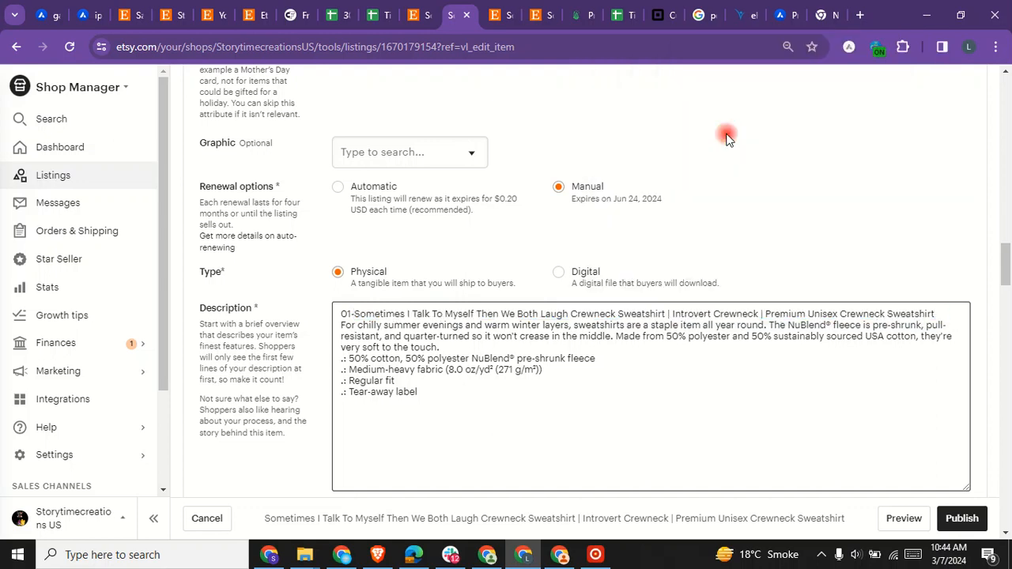
pyautogui.press('Return')
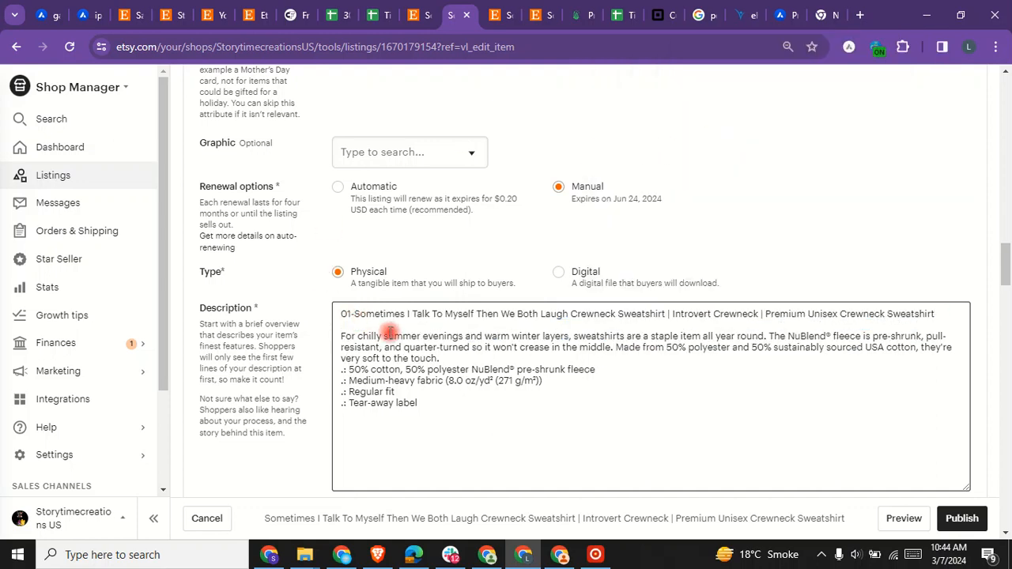
# Copy the crewneck tag list from cell C4 of the Titles and Tags spreadsheet.
pyautogui.scroll(-6, 387, 331)
pyautogui.scroll(-1, 397, 304)
pyautogui.scroll(1, 397, 306)
pyautogui.click(402, 234)
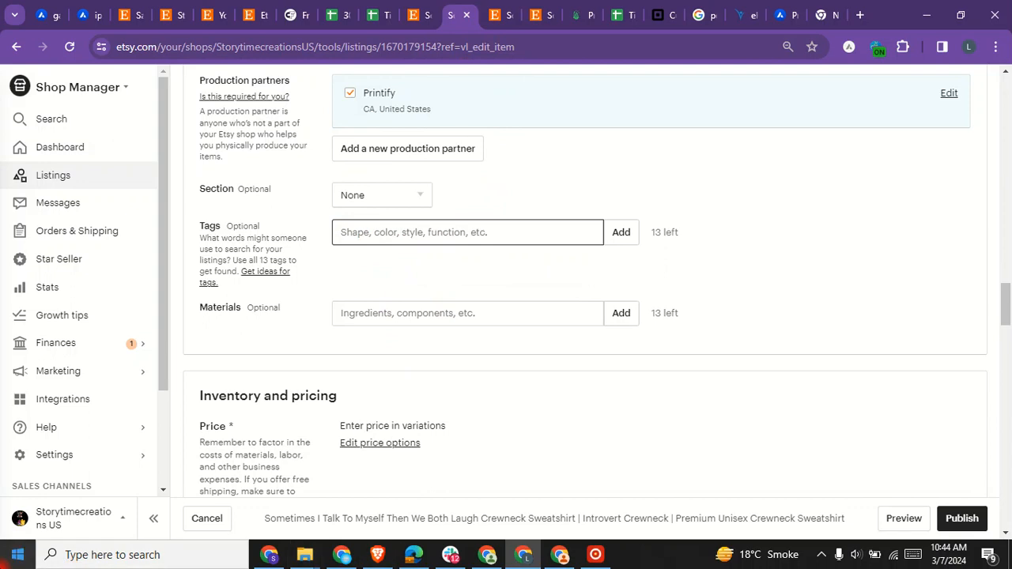
pyautogui.click(496, 8)
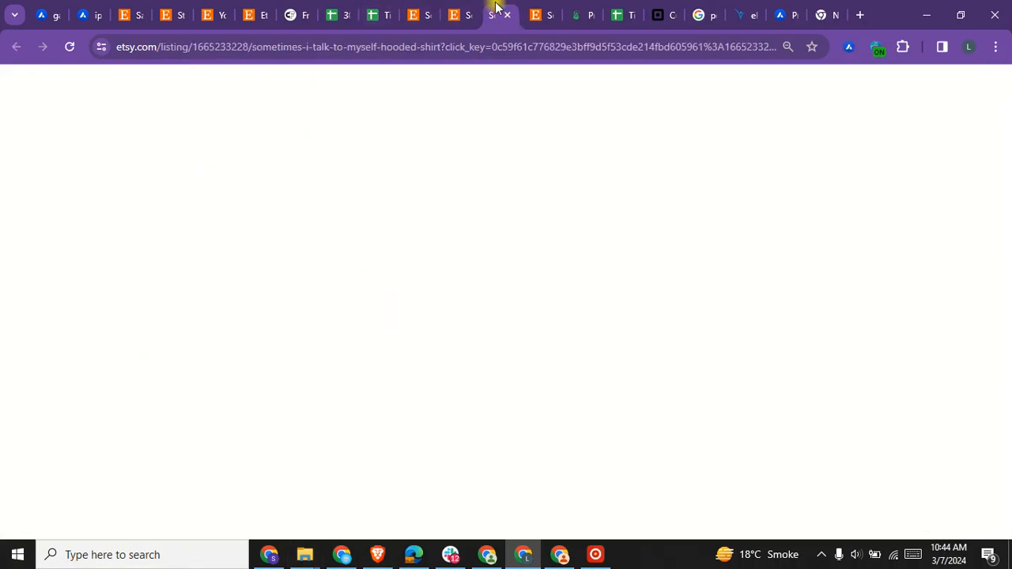
pyautogui.click(453, 9)
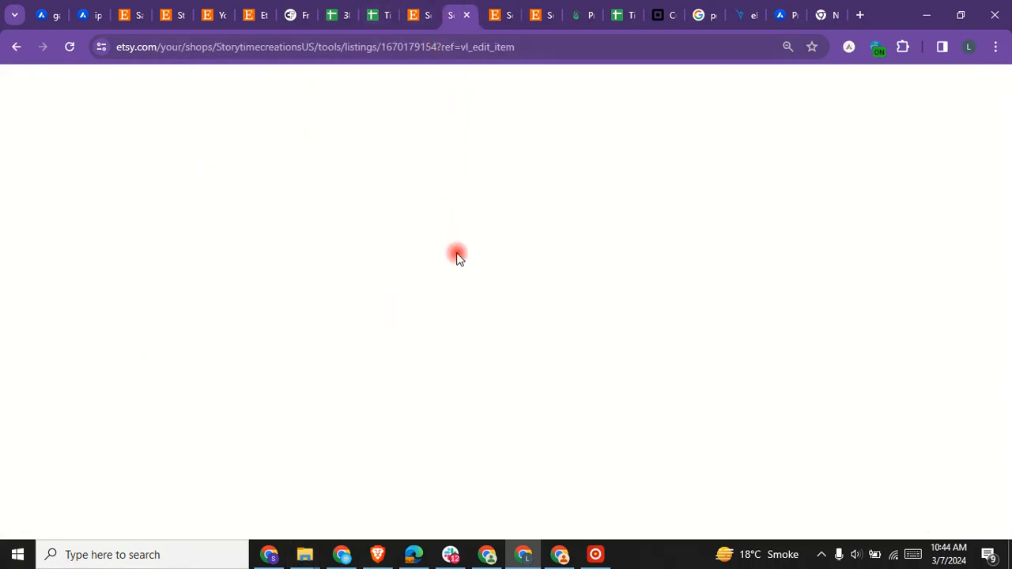
pyautogui.click(374, 14)
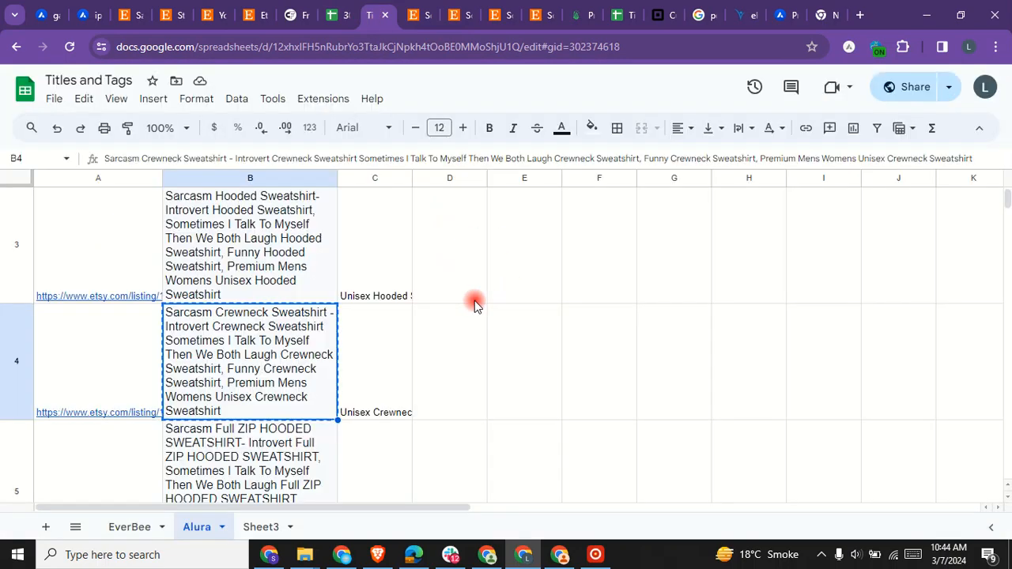
pyautogui.click(379, 358)
pyautogui.rightClick(379, 357)
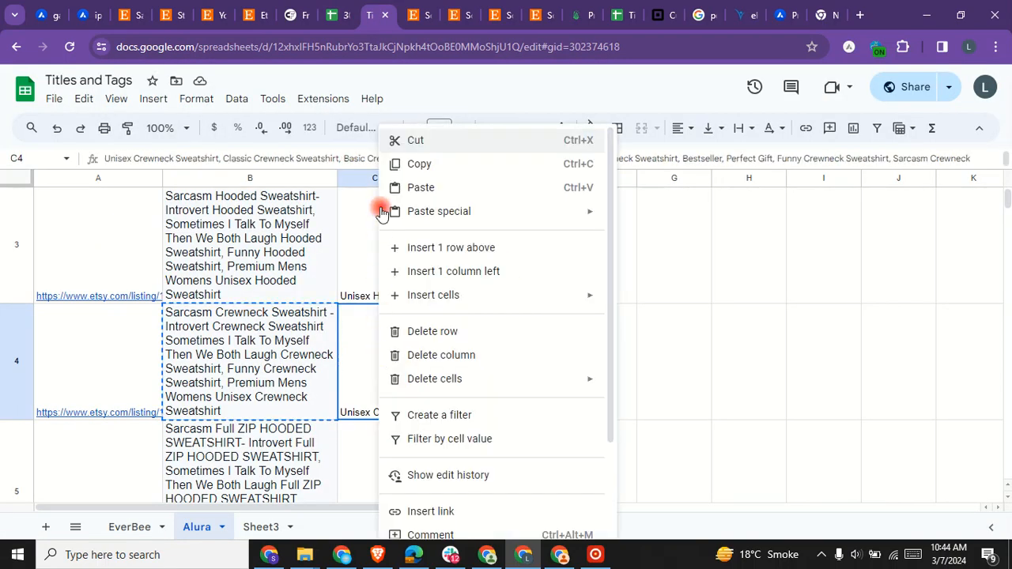
pyautogui.click(398, 170)
# Paste the copied crewneck tag list into the listing's Tags field and add the tags.
pyautogui.click(452, 13)
pyautogui.click(417, 238)
pyautogui.rightClick(416, 237)
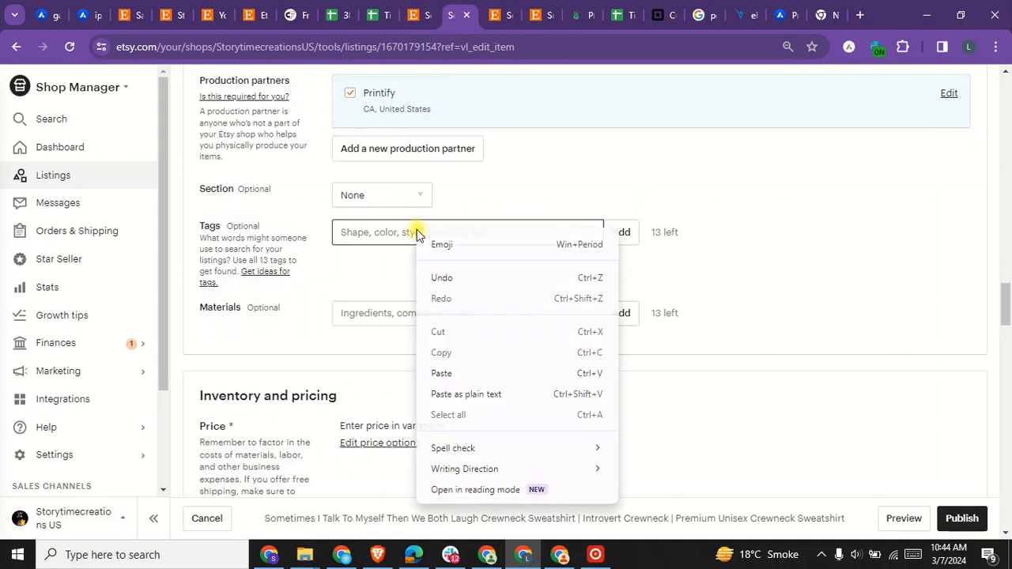
pyautogui.click(447, 374)
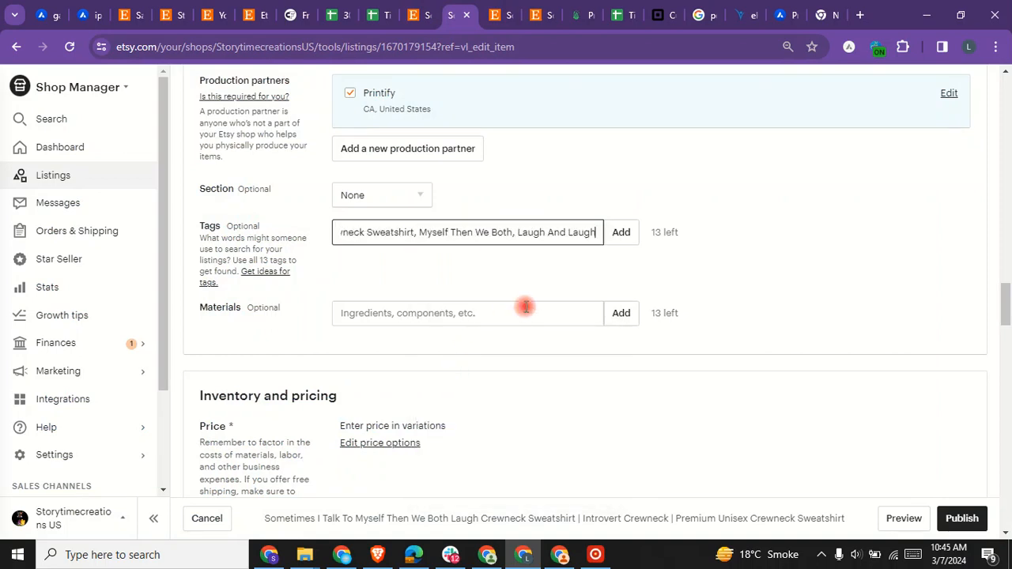
pyautogui.click(620, 238)
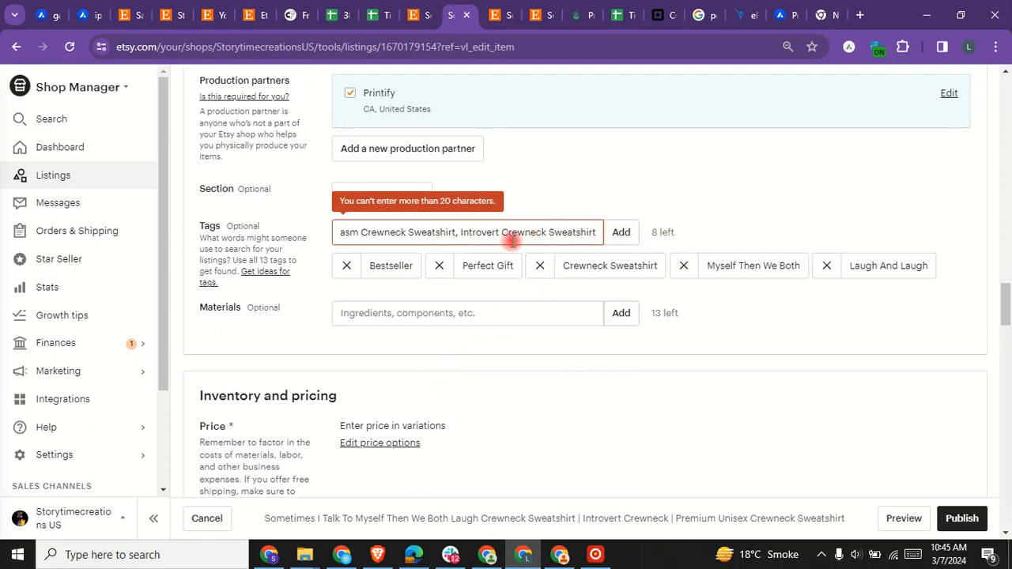
# Shorten the tag "Introvert Crewneck Sweatshirt" to "Introvert Sweatshirt" and add it.
pyautogui.moveTo(548, 232); pyautogui.dragTo(506, 234)
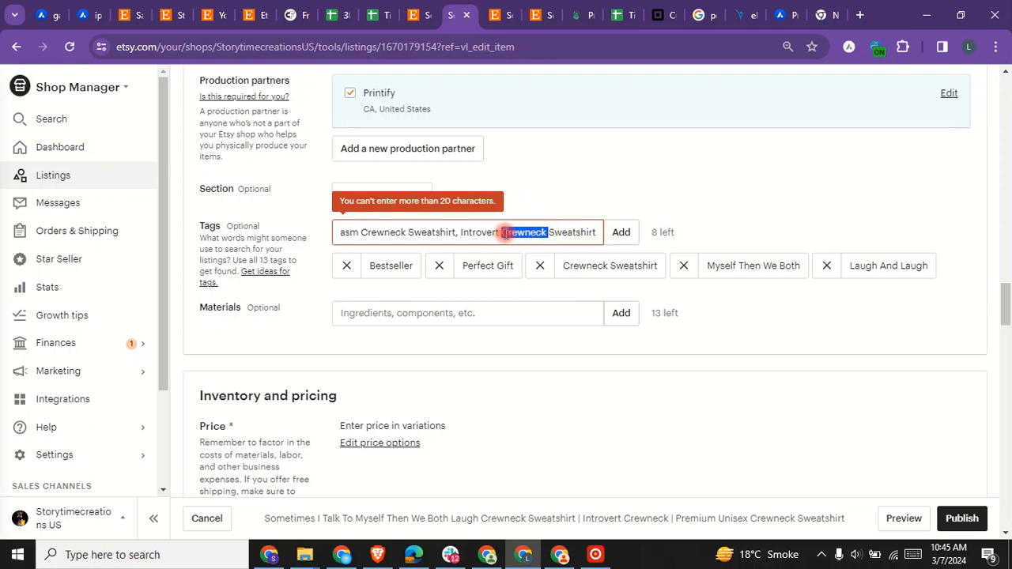
pyautogui.press('BackSpace')
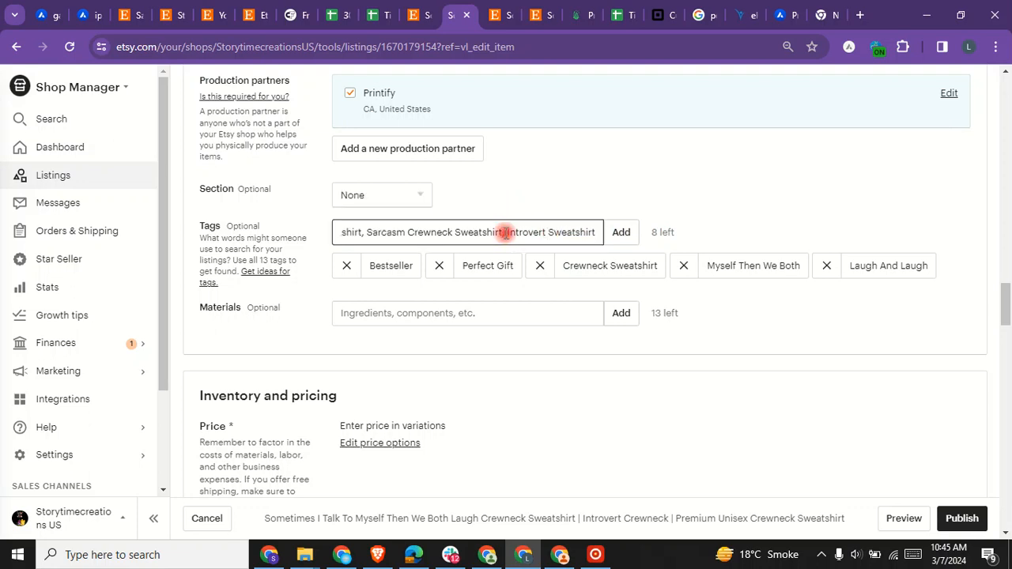
pyautogui.write(',')
pyautogui.click(623, 234)
# Shorten the tag "Sarcasm Crewneck Sweatshirt" to "Sarcasm Crewneck" and add it.
pyautogui.click(568, 237)
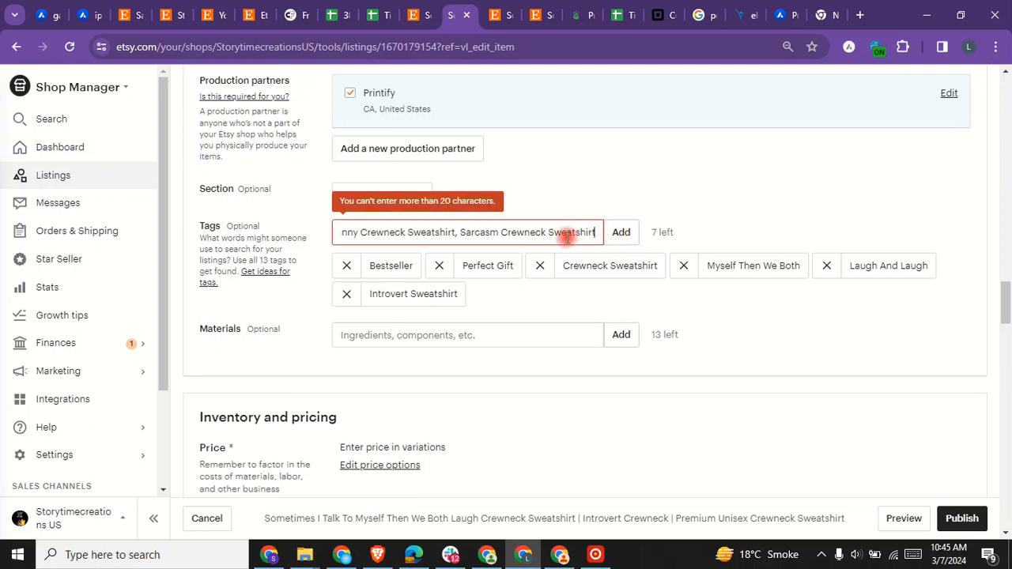
pyautogui.click(499, 233)
pyautogui.moveTo(498, 231); pyautogui.dragTo(461, 234)
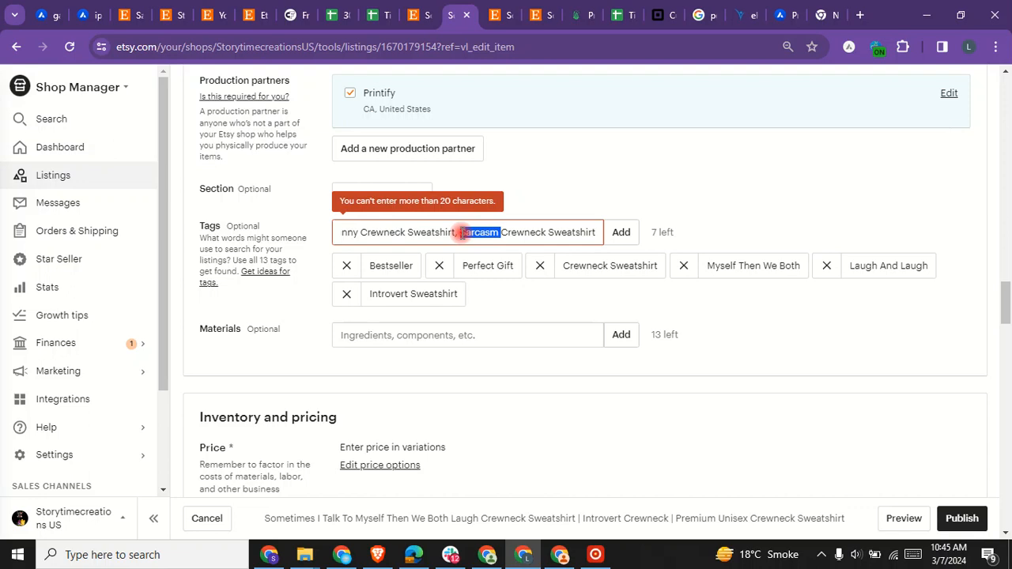
pyautogui.press('BackSpace')
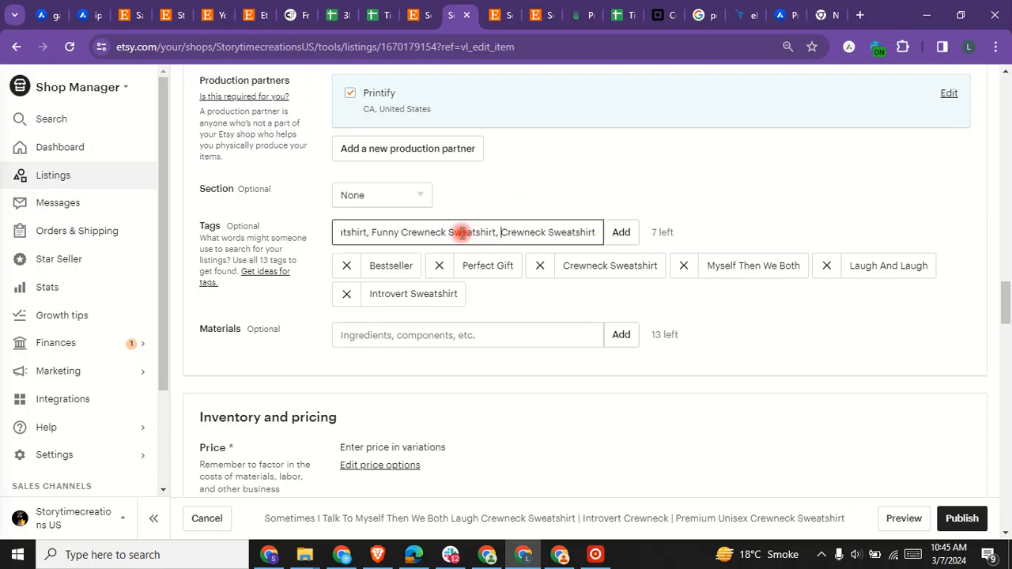
pyautogui.hotkey('ctrl', 'z')
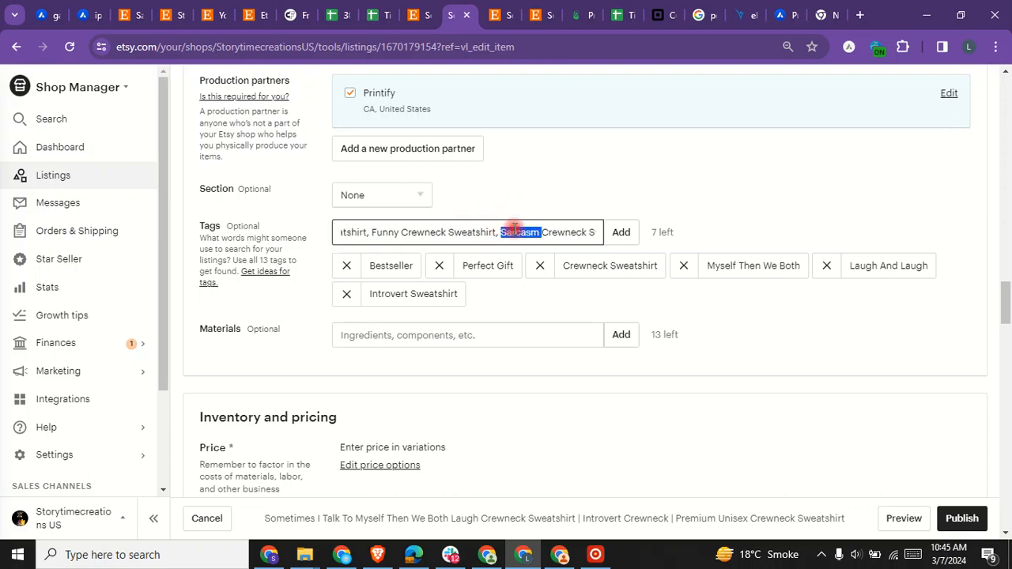
pyautogui.moveTo(591, 232); pyautogui.dragTo(671, 234)
pyautogui.press('BackSpace')
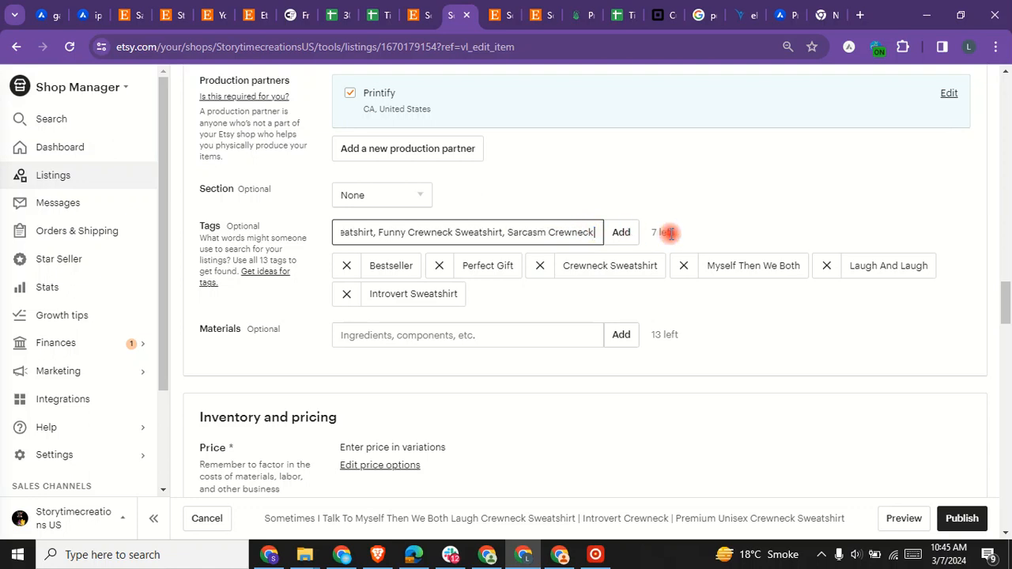
pyautogui.click(627, 245)
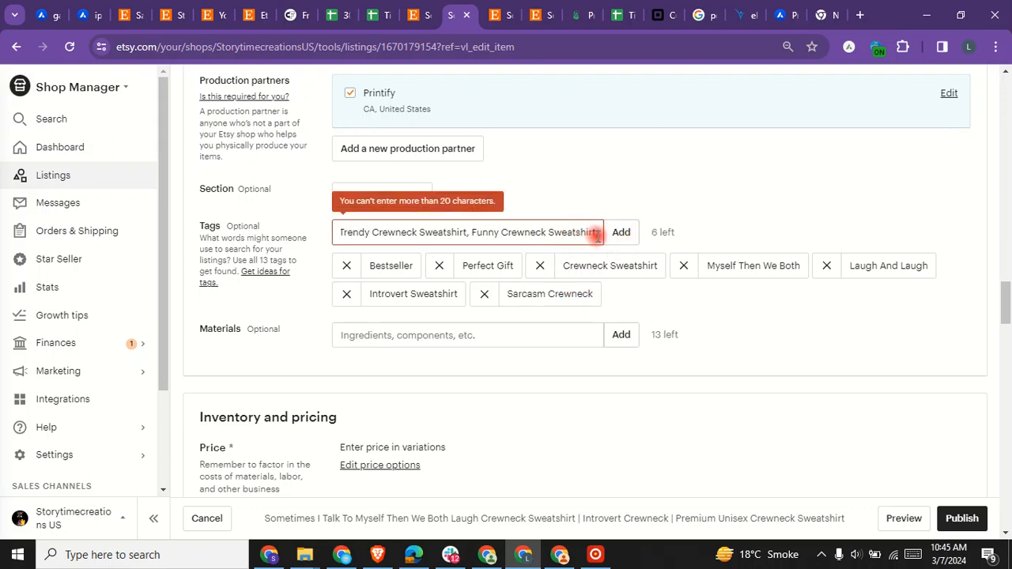
# Shorten the next two overlong tags to "Funny Sweatshirt" and "Trendy Crewneck" and add them.
pyautogui.moveTo(597, 232)
pyautogui.mouseDown()
pyautogui.moveTo(502, 232)
pyautogui.moveTo(544, 230)
pyautogui.mouseUp()
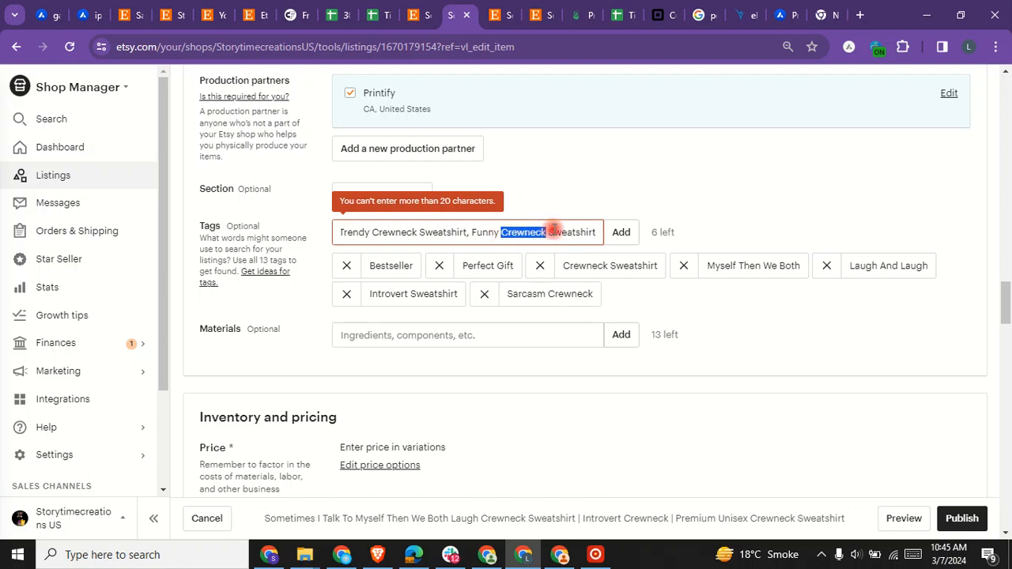
pyautogui.press('BackSpace')
pyautogui.click(625, 237)
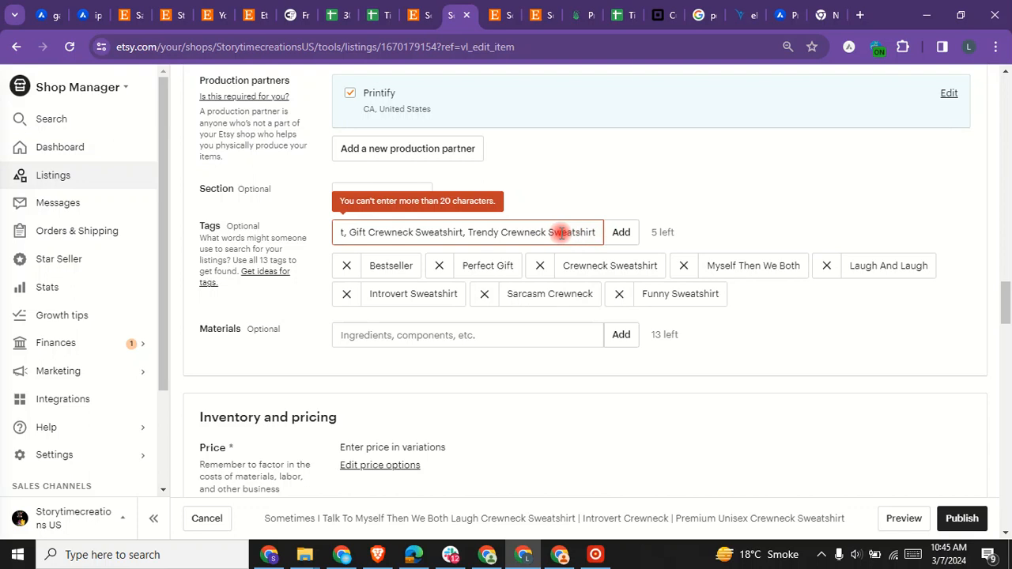
pyautogui.moveTo(548, 232); pyautogui.dragTo(601, 232)
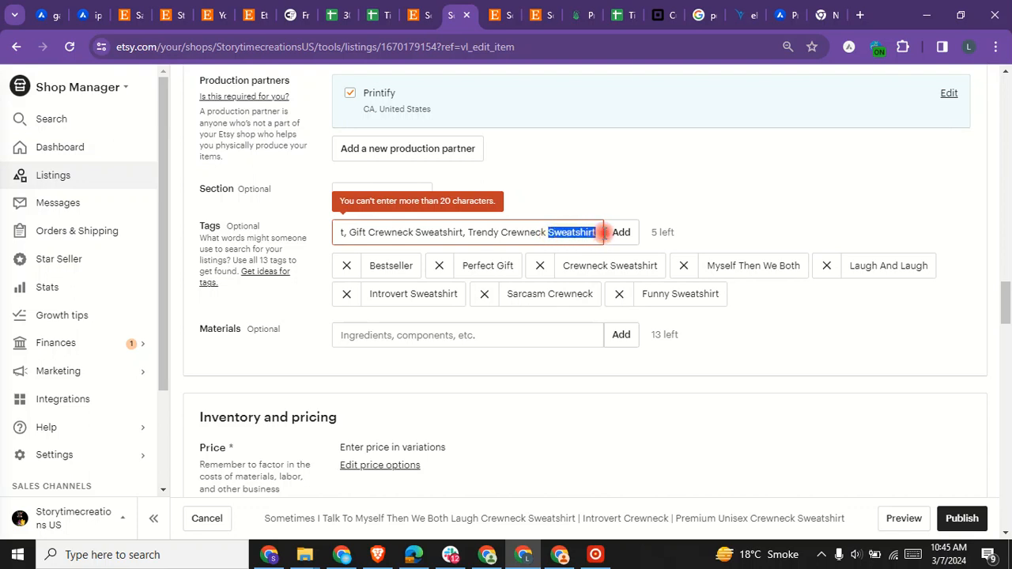
pyautogui.press('BackSpace')
pyautogui.press('Return')
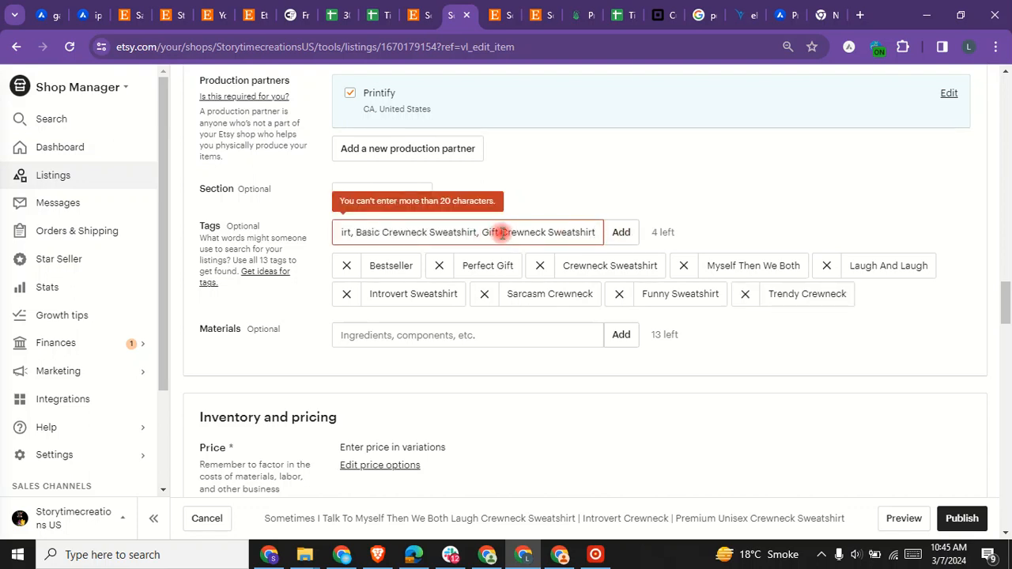
# Shorten the gift and basic sweatshirt tags to "Gift Crewneck" and "Basic Crewneck" and add them.
pyautogui.moveTo(501, 232); pyautogui.dragTo(482, 233)
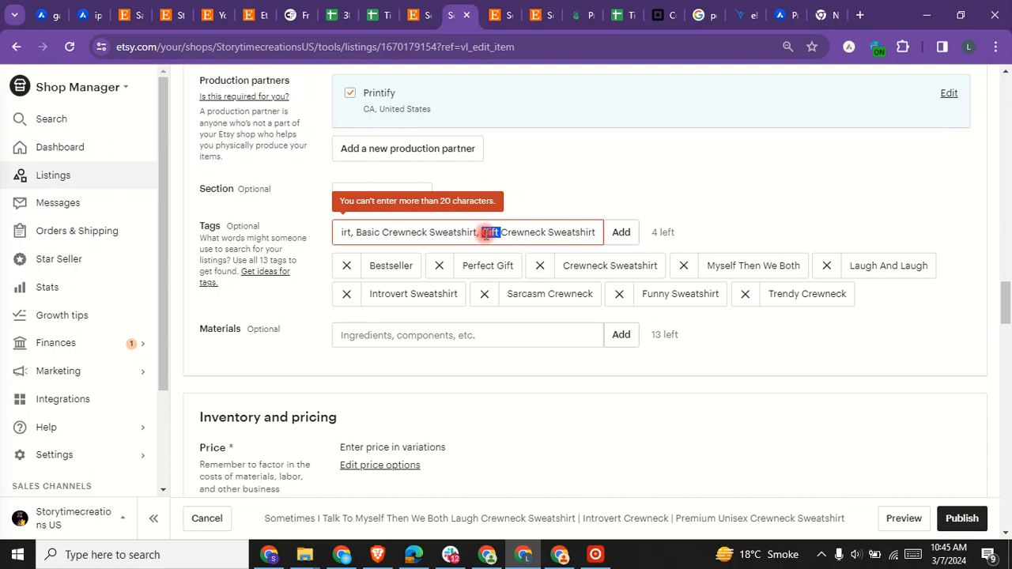
pyautogui.click(558, 234)
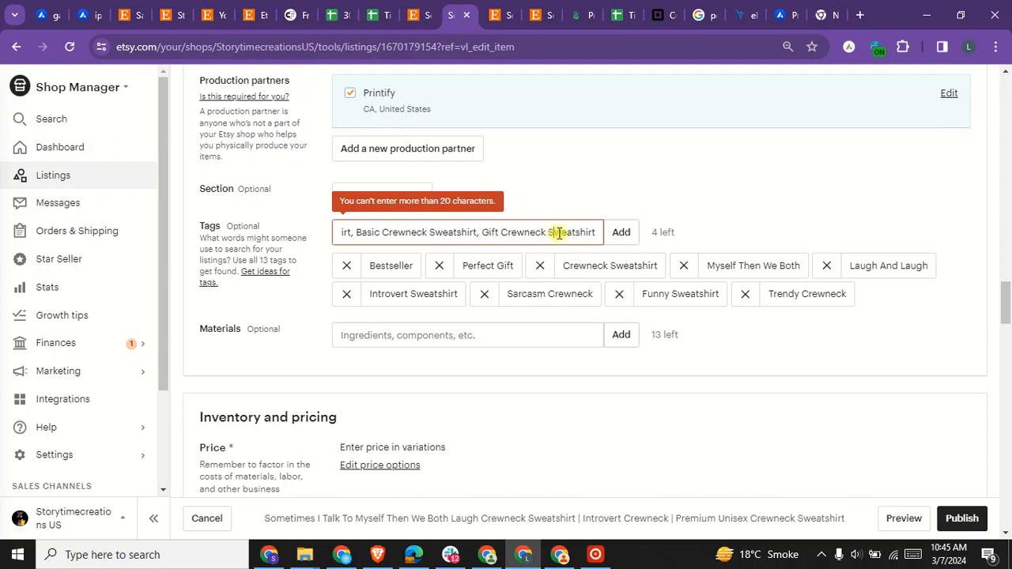
pyautogui.moveTo(553, 231); pyautogui.dragTo(658, 231)
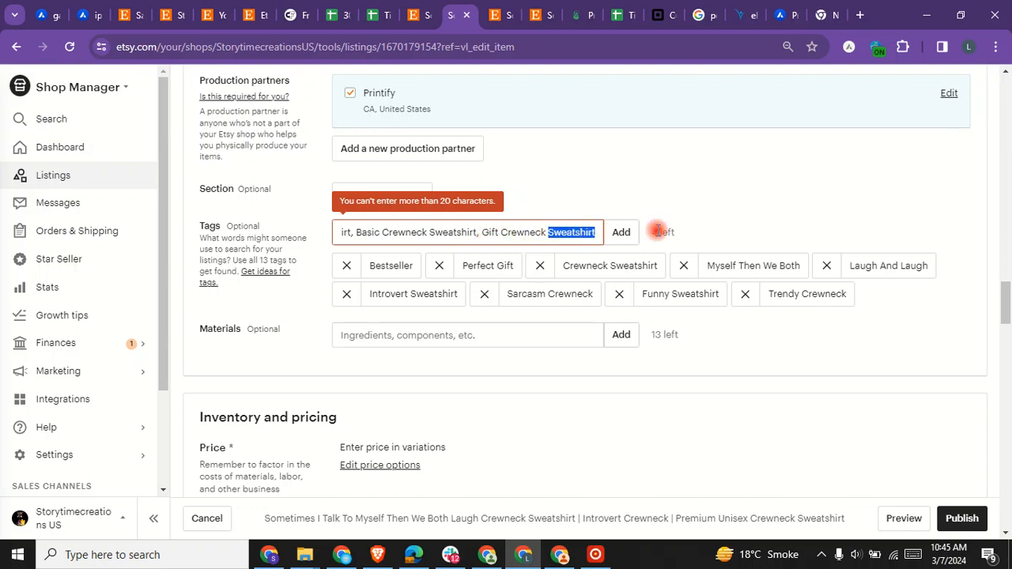
pyautogui.press('BackSpace')
pyautogui.press('Return')
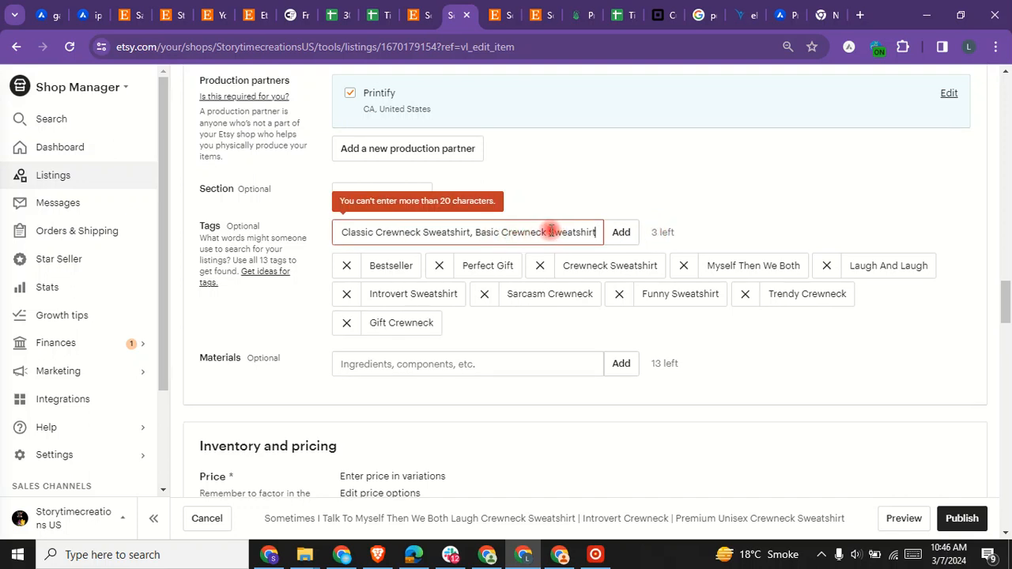
pyautogui.moveTo(549, 231); pyautogui.dragTo(611, 238)
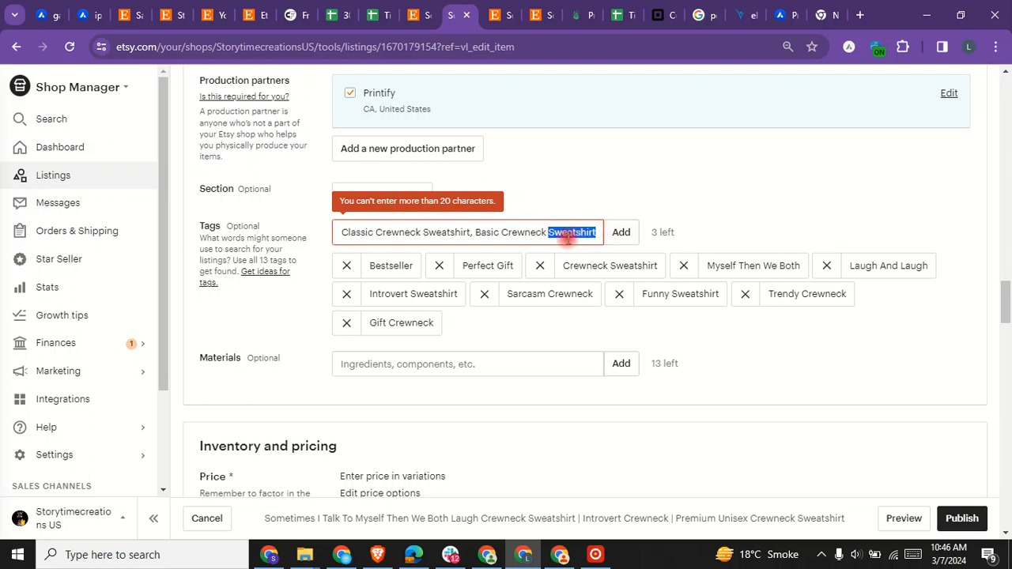
pyautogui.press('BackSpace')
pyautogui.press('Return')
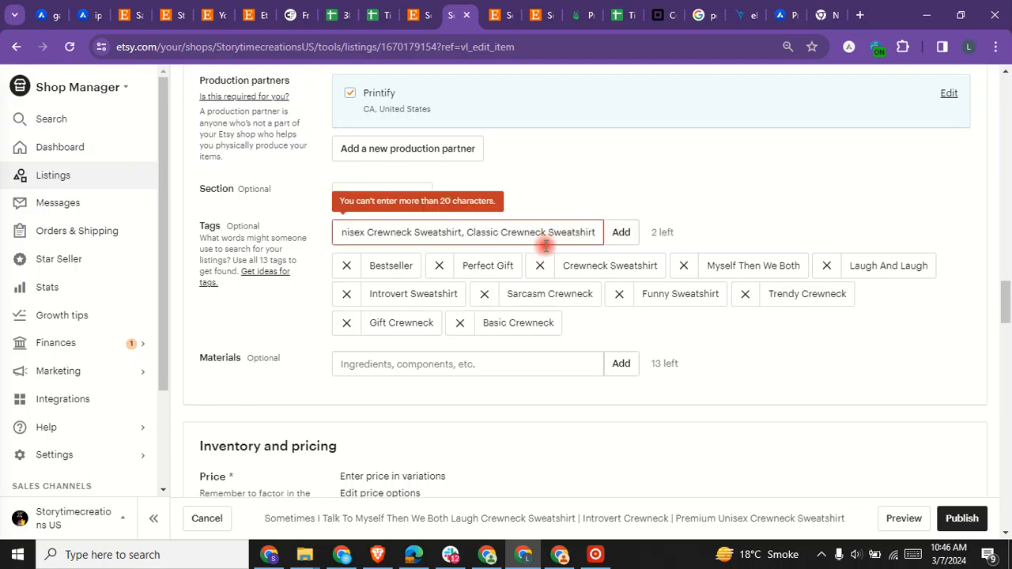
# Shorten the last two overlong tags to "Classic Crewneck" and "Unisex Crewneck" and add them.
pyautogui.moveTo(480, 232); pyautogui.dragTo(502, 235)
pyautogui.click(508, 233)
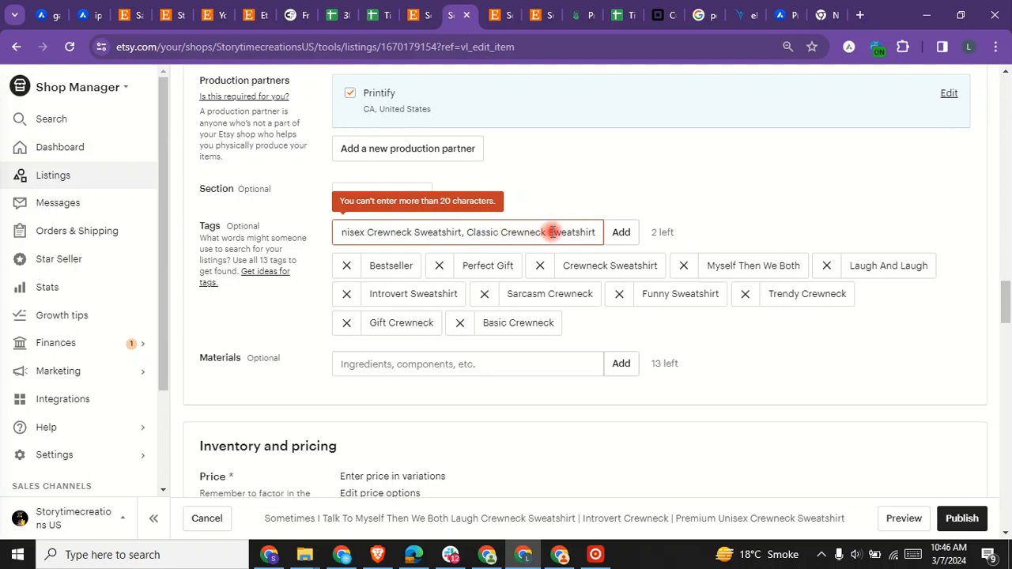
pyautogui.moveTo(553, 230); pyautogui.dragTo(621, 232)
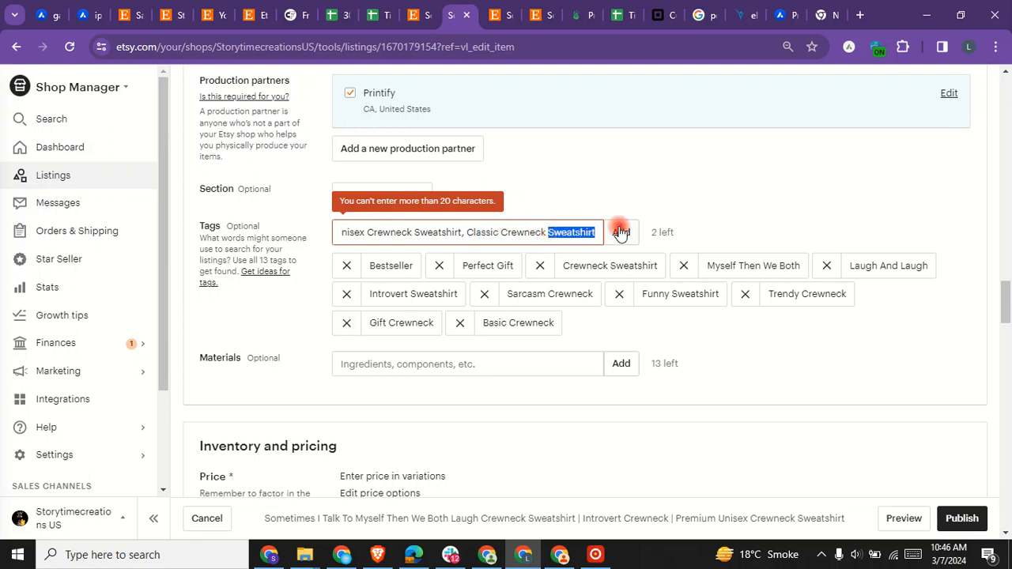
pyautogui.press('BackSpace')
pyautogui.click(622, 231)
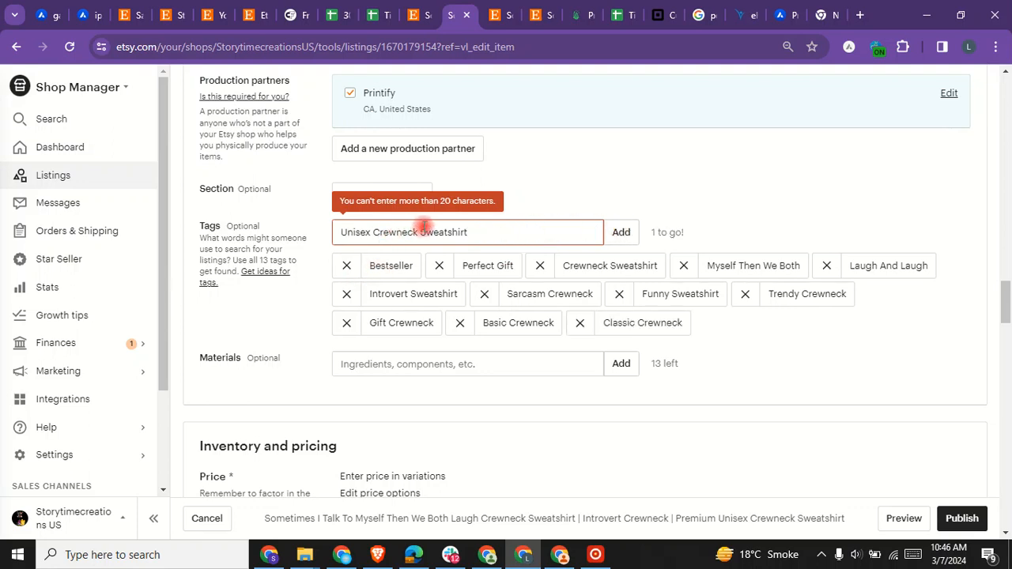
pyautogui.moveTo(420, 231); pyautogui.dragTo(583, 232)
pyautogui.press('BackSpace')
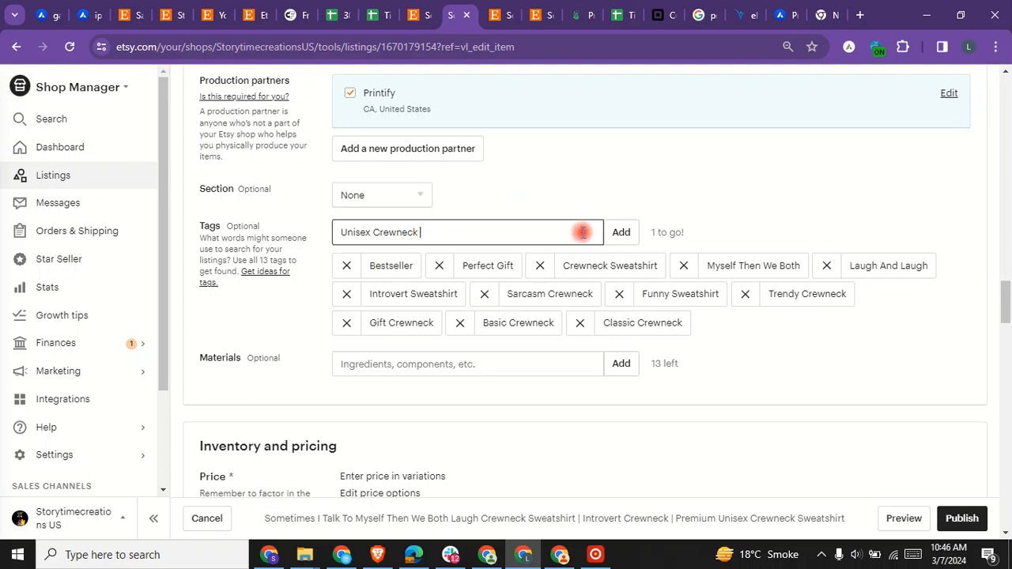
pyautogui.press('Return')
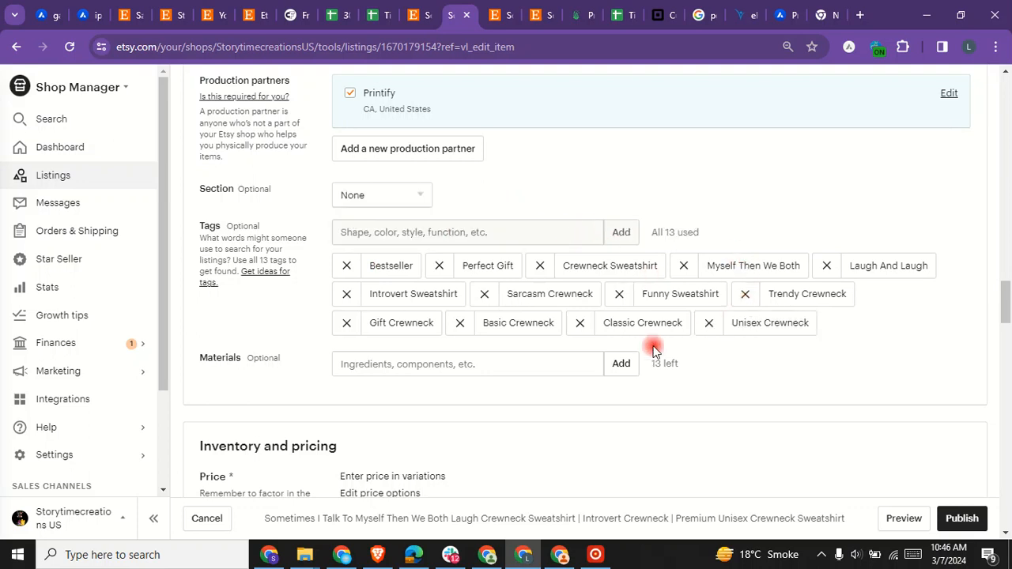
# Try to publish the edited crewneck sweatshirt listing, repeating the attempt once.
pyautogui.scroll(-1, 690, 330)
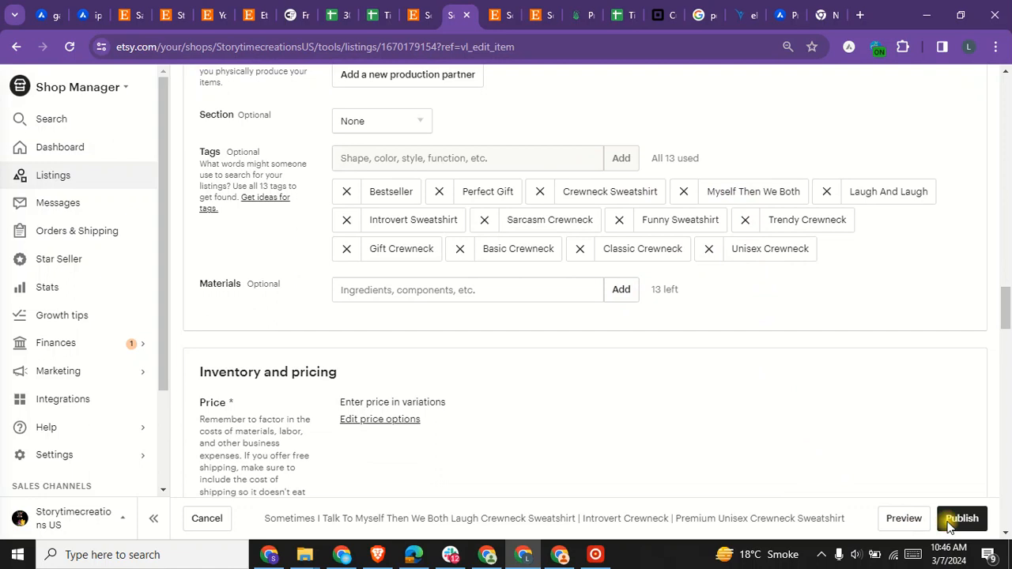
pyautogui.click(974, 524)
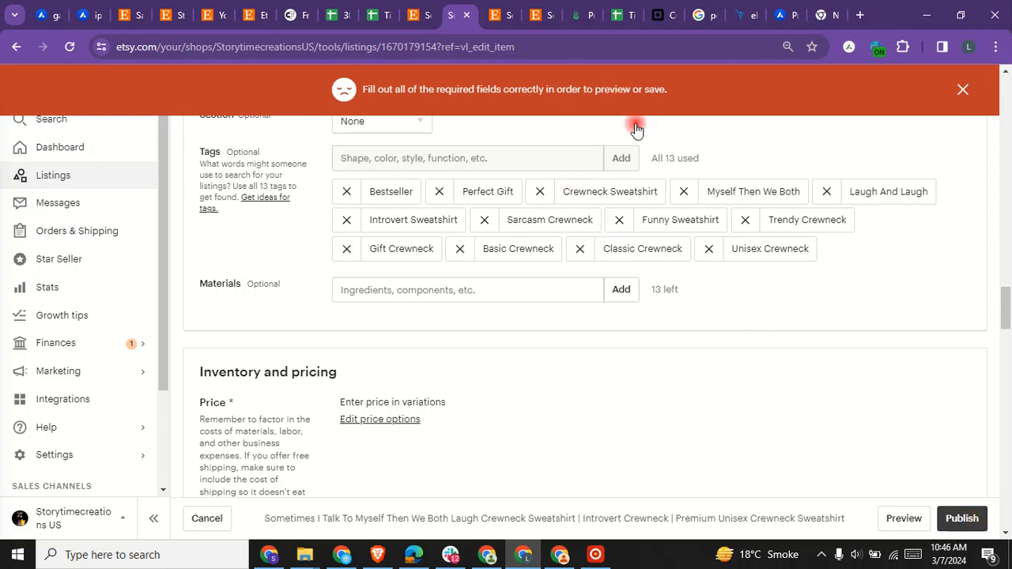
pyautogui.click(955, 528)
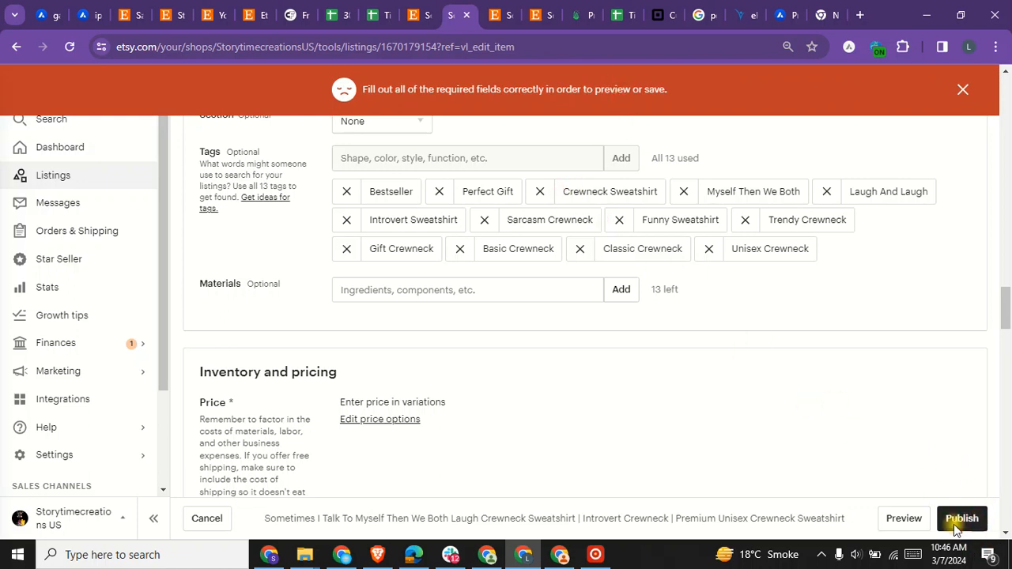
pyautogui.click(614, 322)
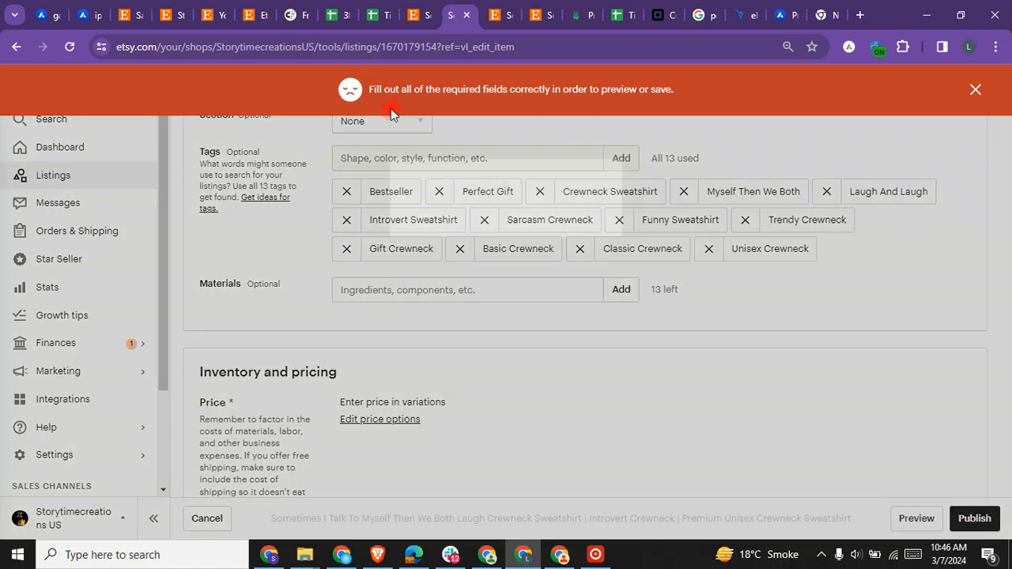